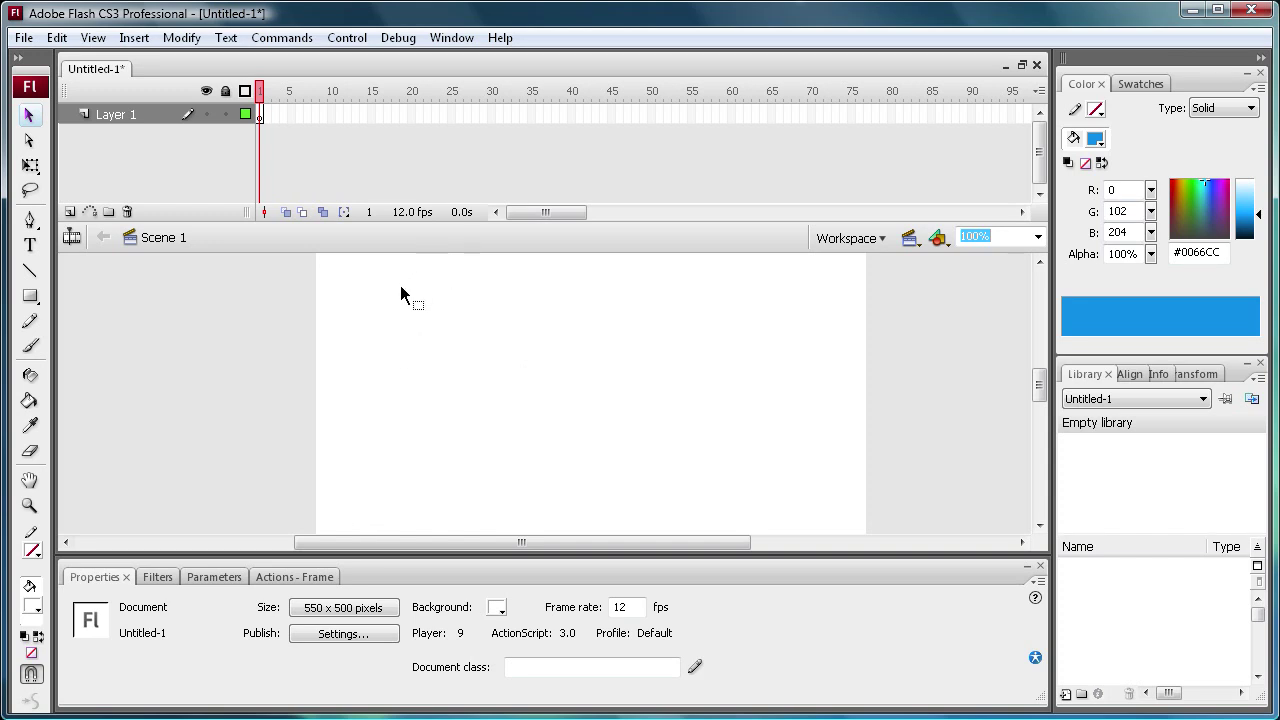
Set the Rectangle tool corner radius to 16 and draw a rounded rectangle on the stage
{"action": "left_click", "coordinate": [31, 296]}
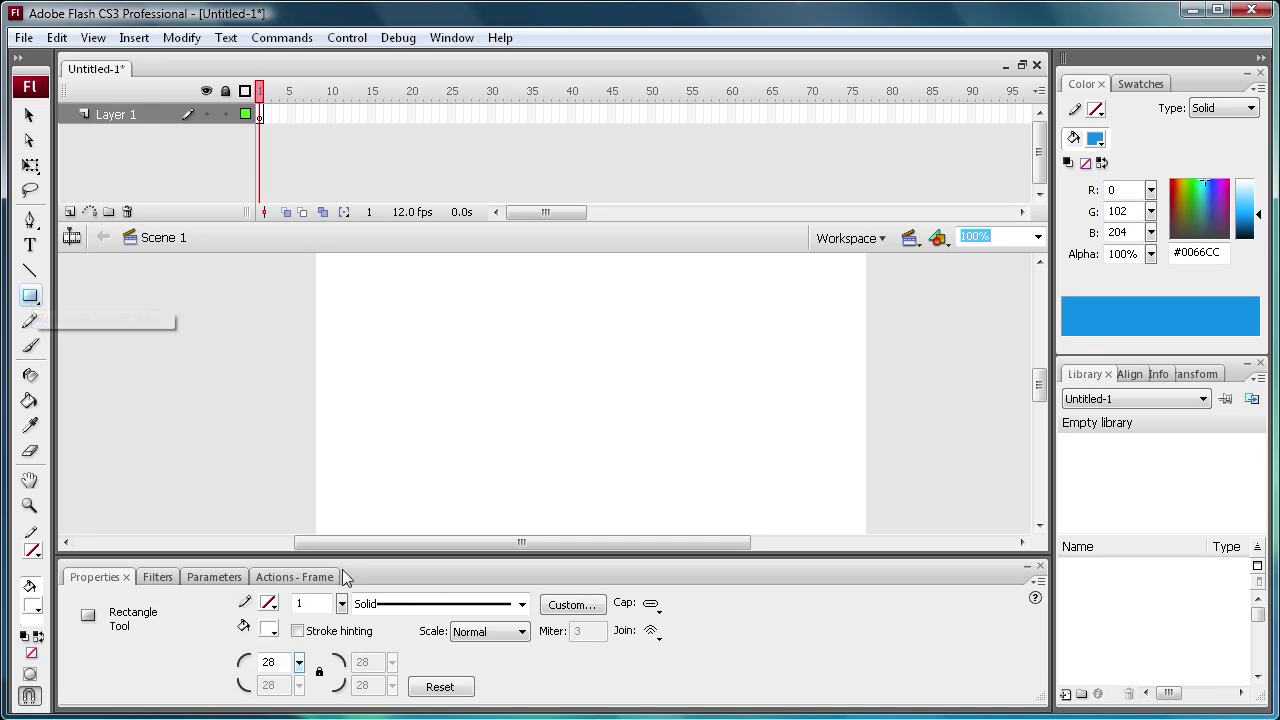
{"action": "left_click", "coordinate": [300, 664]}
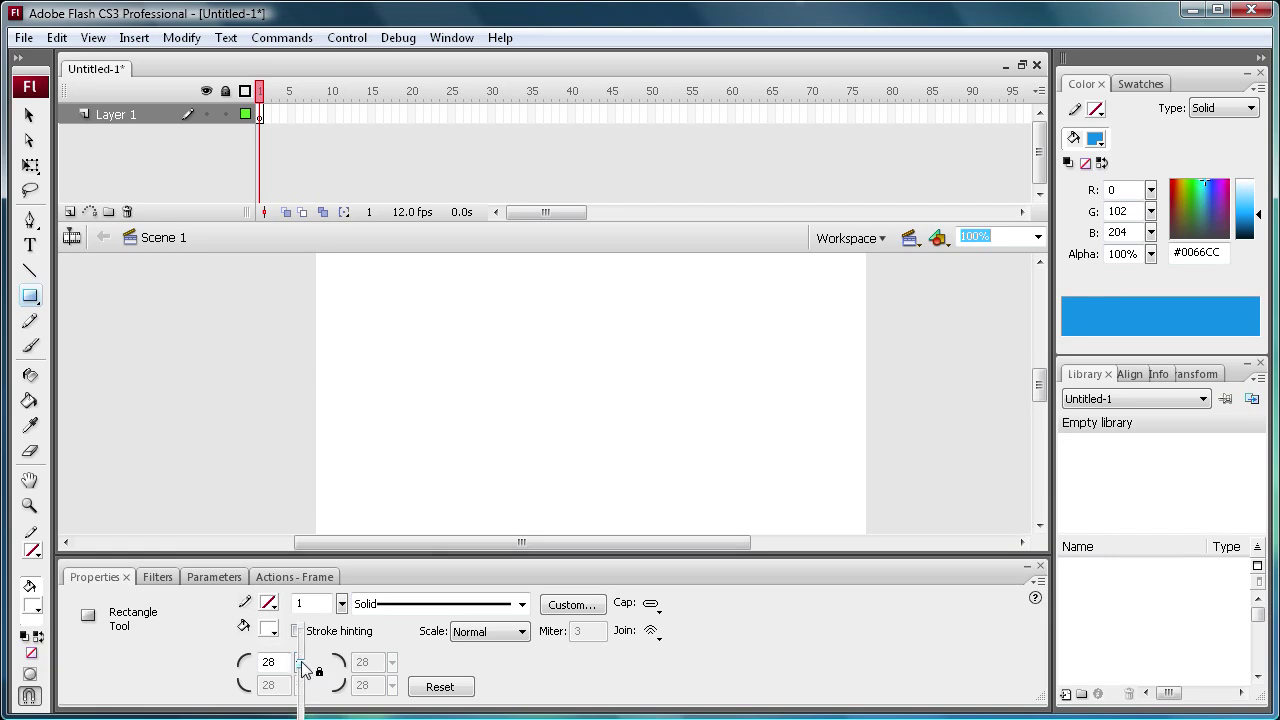
{"action": "mouse_move", "coordinate": [302, 668]}
{"action": "left_mouse_down"}
{"action": "mouse_move", "coordinate": [301, 652]}
{"action": "mouse_move", "coordinate": [307, 670]}
{"action": "left_mouse_up"}
{"action": "left_click", "coordinate": [31, 303]}
{"action": "left_click_drag", "start_coordinate": [422, 353], "coordinate": [609, 405]}
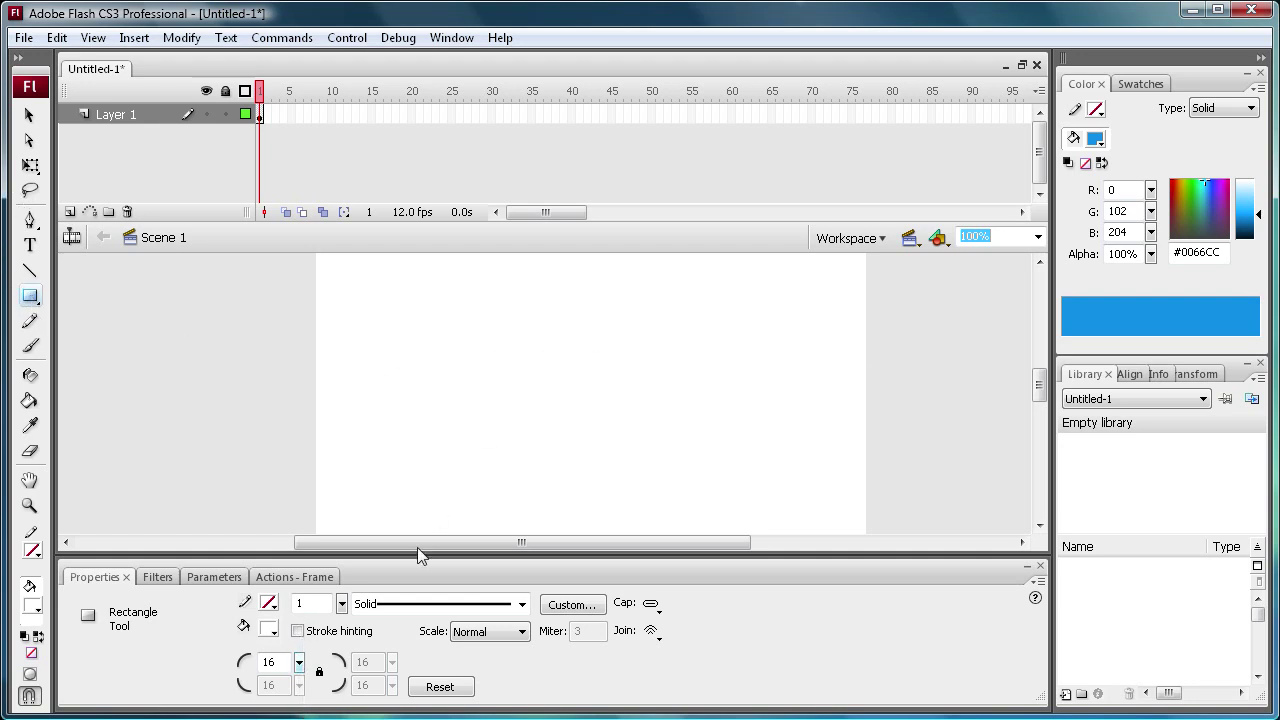
Switch the fill to bright blue #0033FF and draw the blue rounded rectangle
{"action": "left_click", "coordinate": [29, 115]}
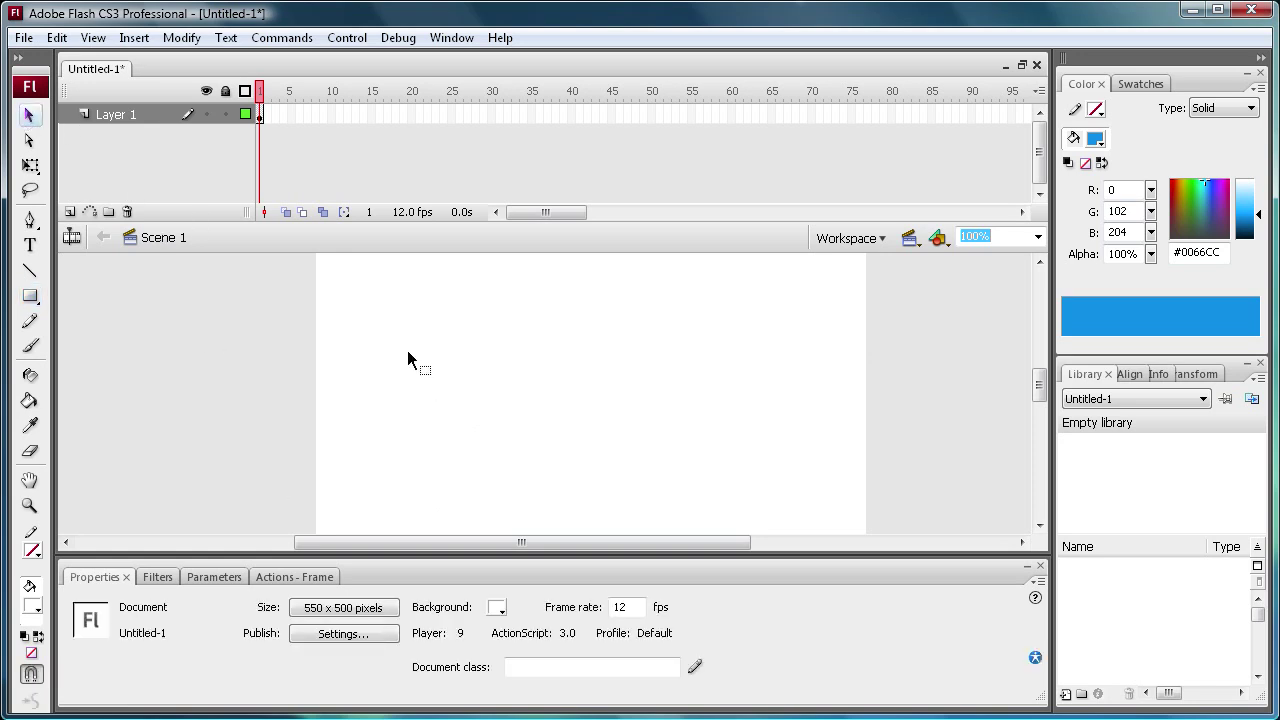
{"action": "left_click_drag", "start_coordinate": [374, 302], "coordinate": [754, 476]}
{"action": "left_click", "coordinate": [294, 259]}
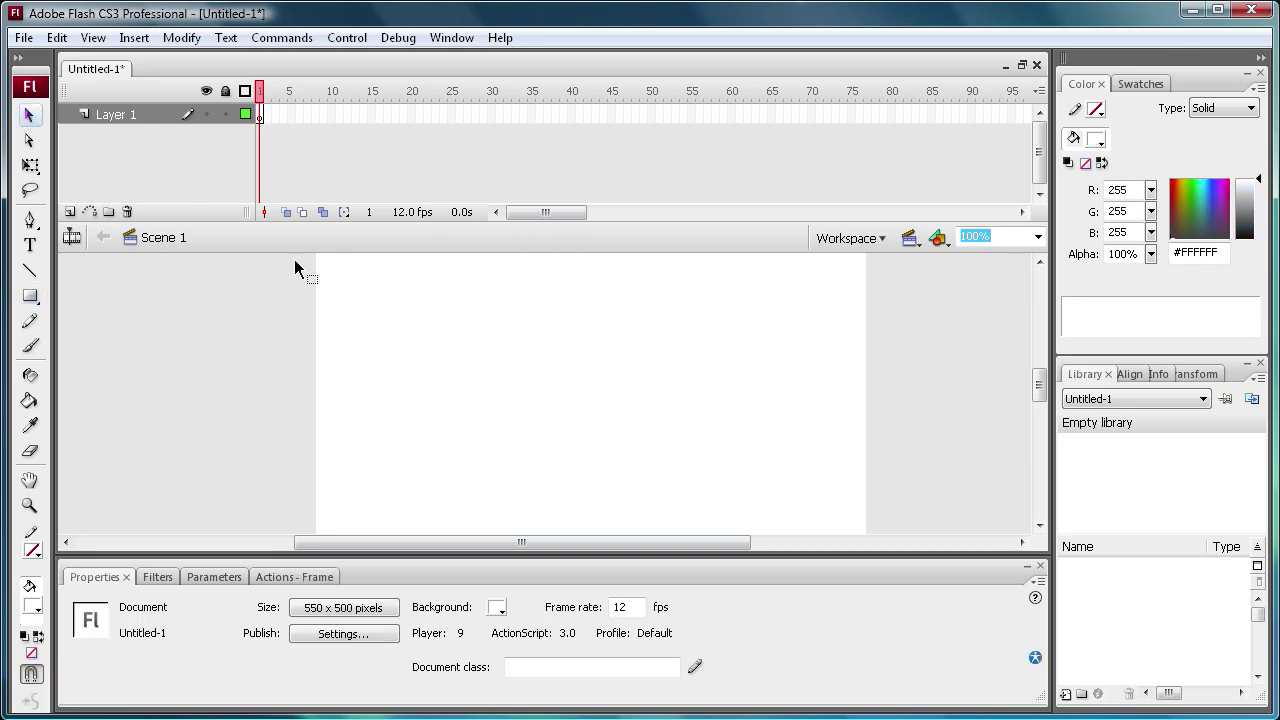
{"action": "left_click", "coordinate": [31, 296]}
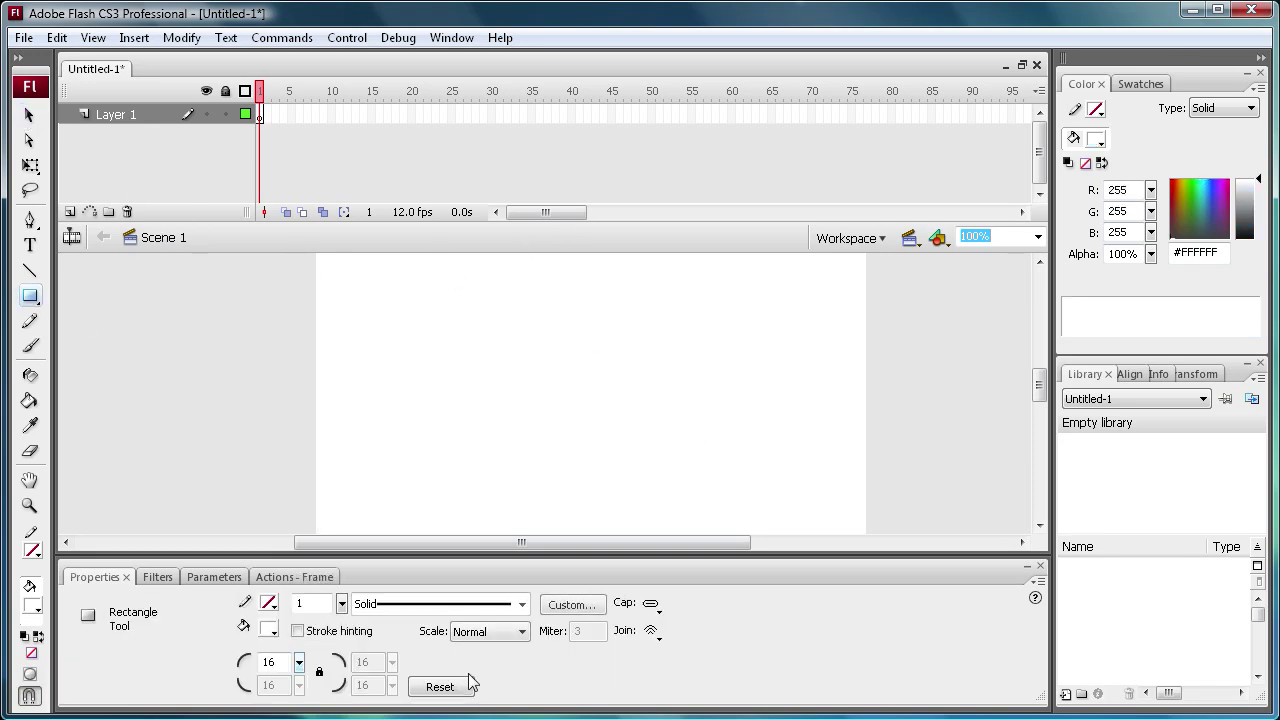
{"action": "left_click", "coordinate": [269, 630]}
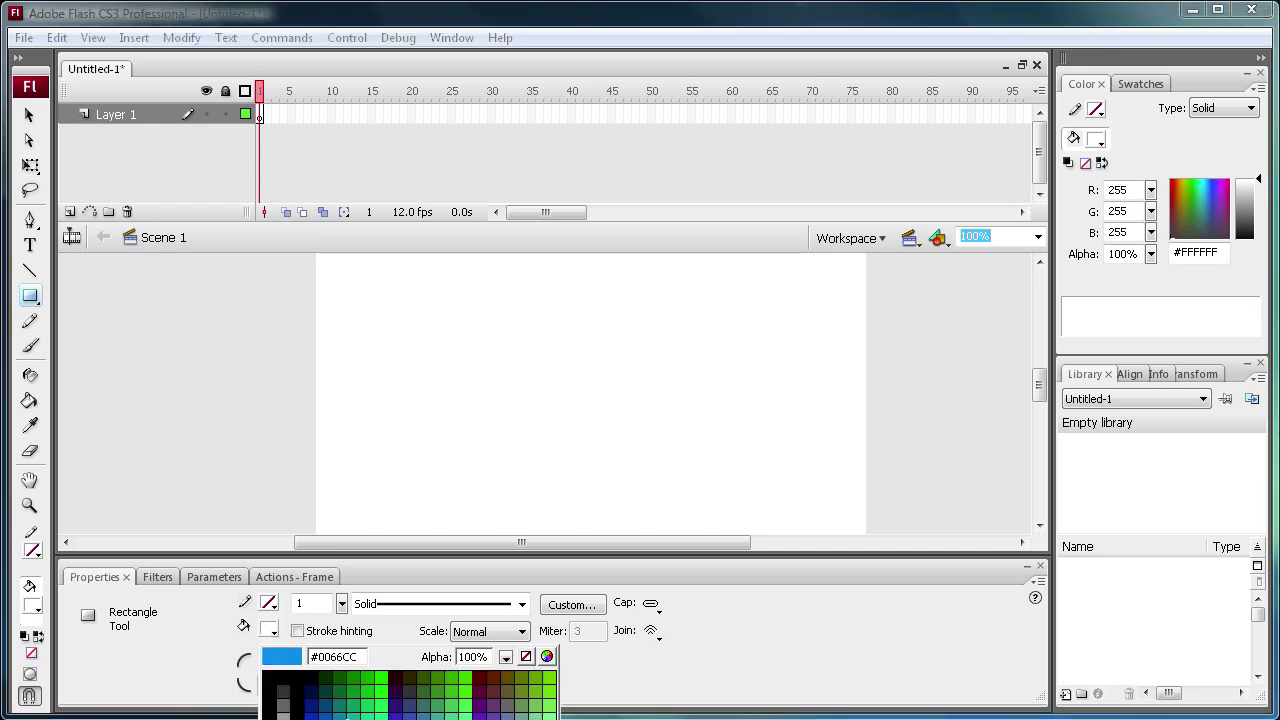
{"action": "left_click", "coordinate": [363, 696]}
{"action": "left_click_drag", "start_coordinate": [483, 357], "coordinate": [620, 400]}
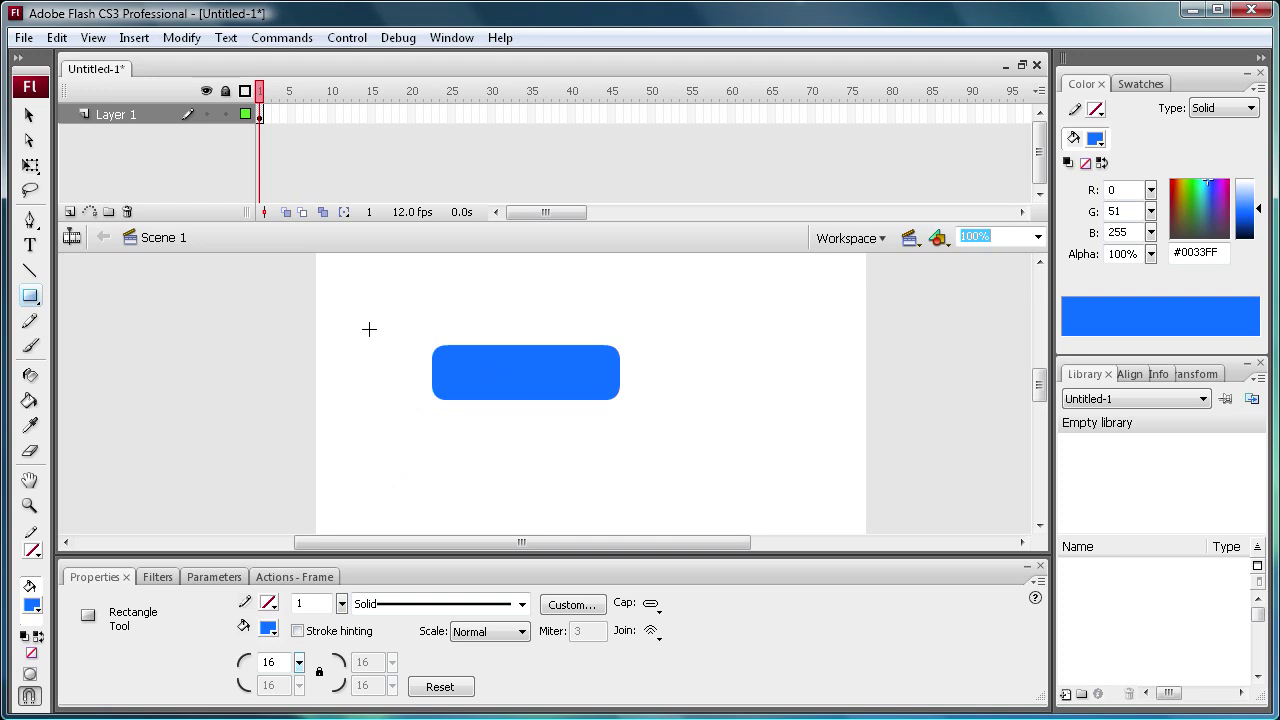
Type white 'Press Me!' text on the blue rectangle
{"action": "left_click", "coordinate": [29, 244]}
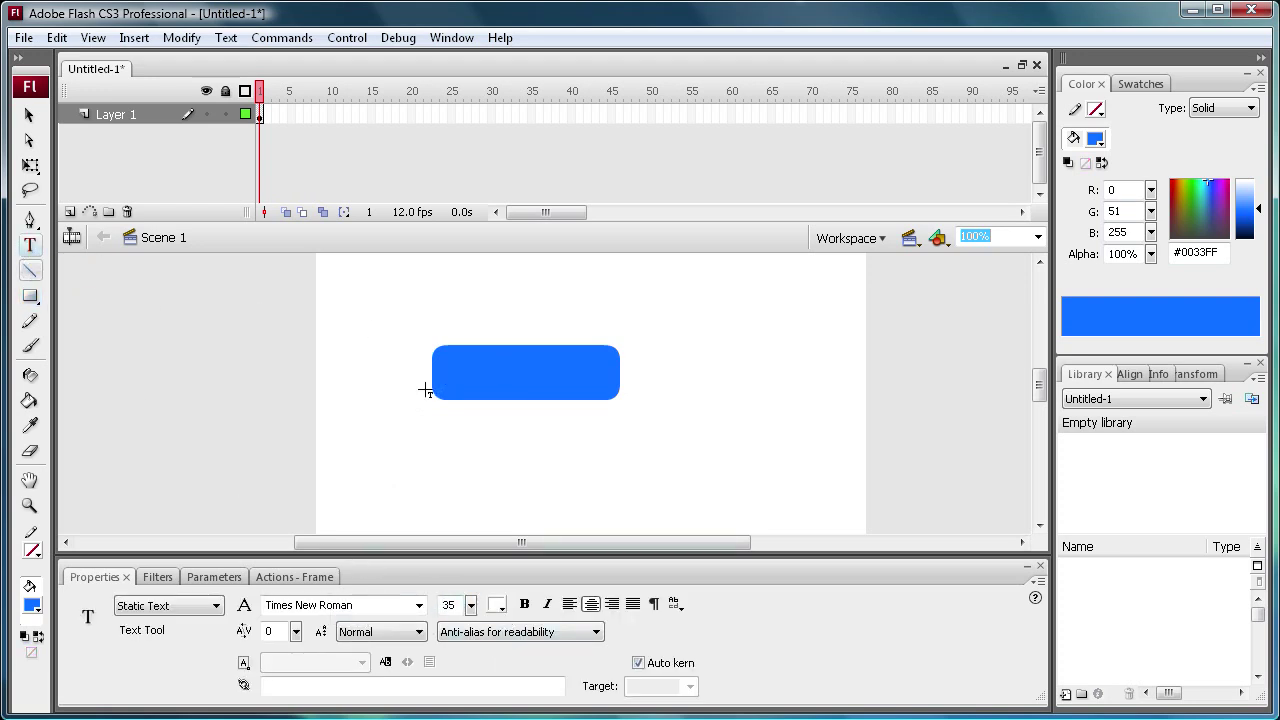
{"action": "left_click", "coordinate": [462, 360]}
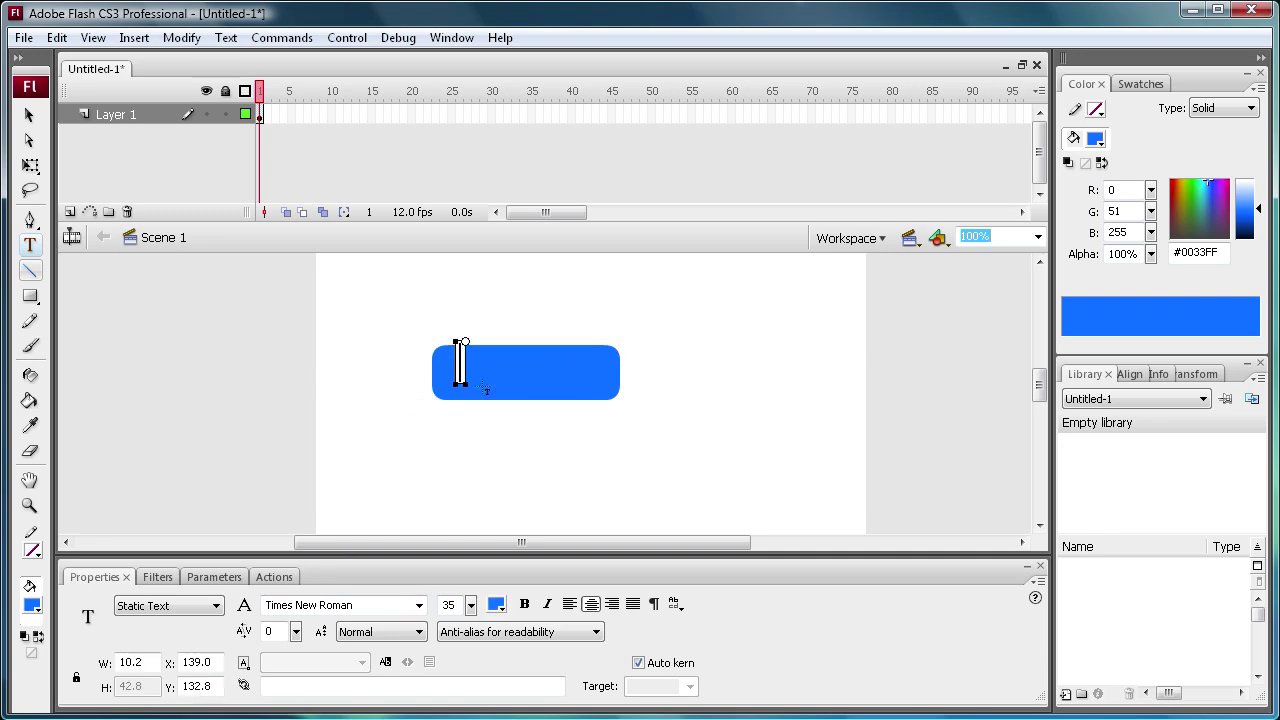
{"action": "left_click", "coordinate": [497, 606]}
{"action": "left_click", "coordinate": [511, 710]}
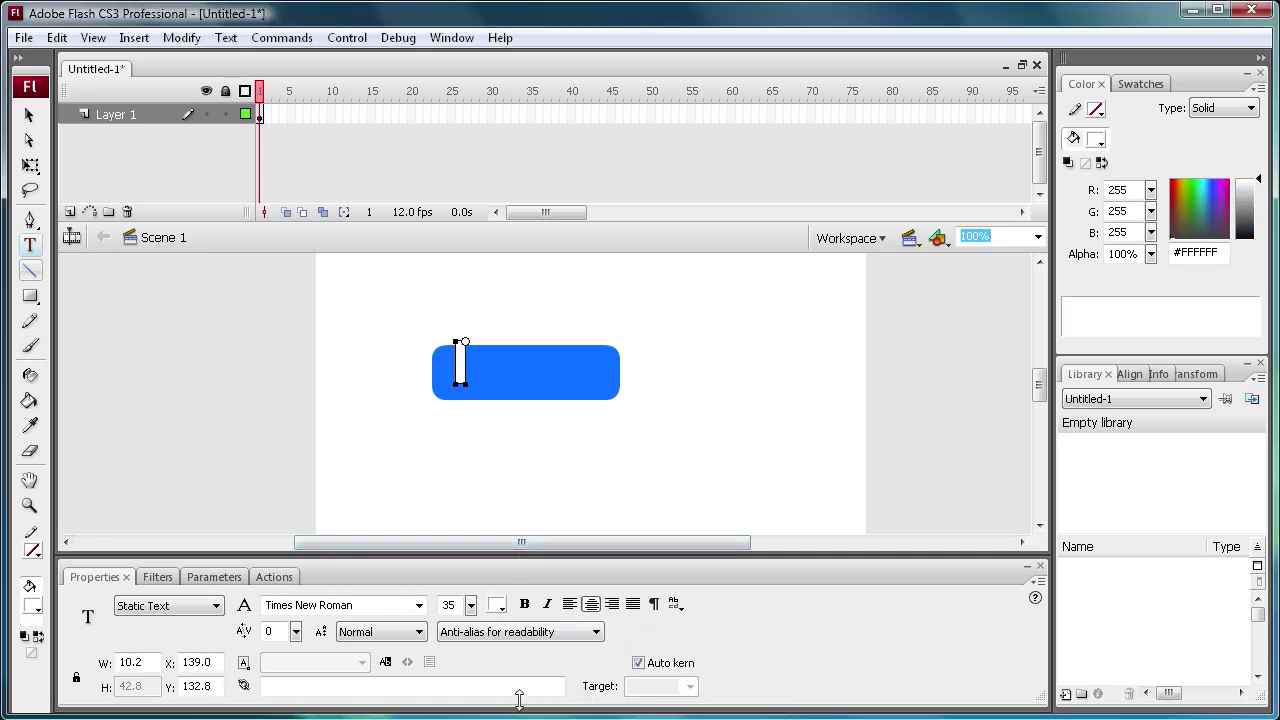
{"action": "type", "text": "Press M"}
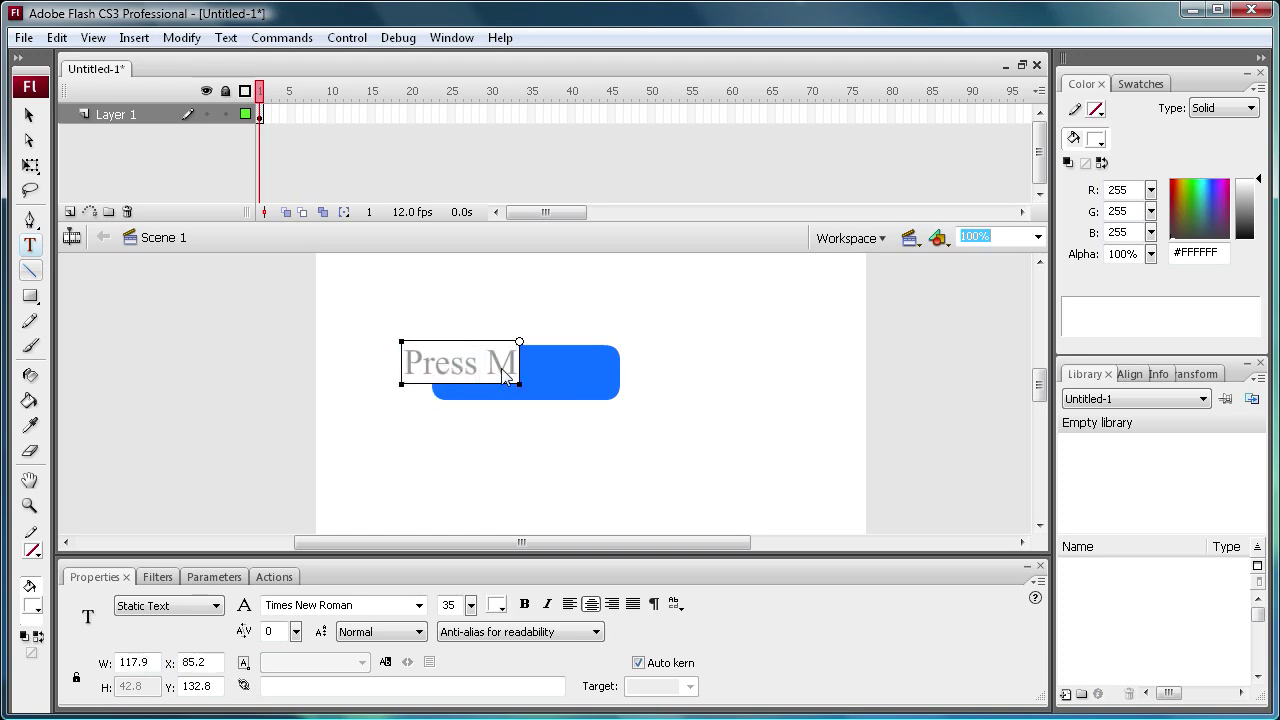
{"action": "type", "text": "e!"}
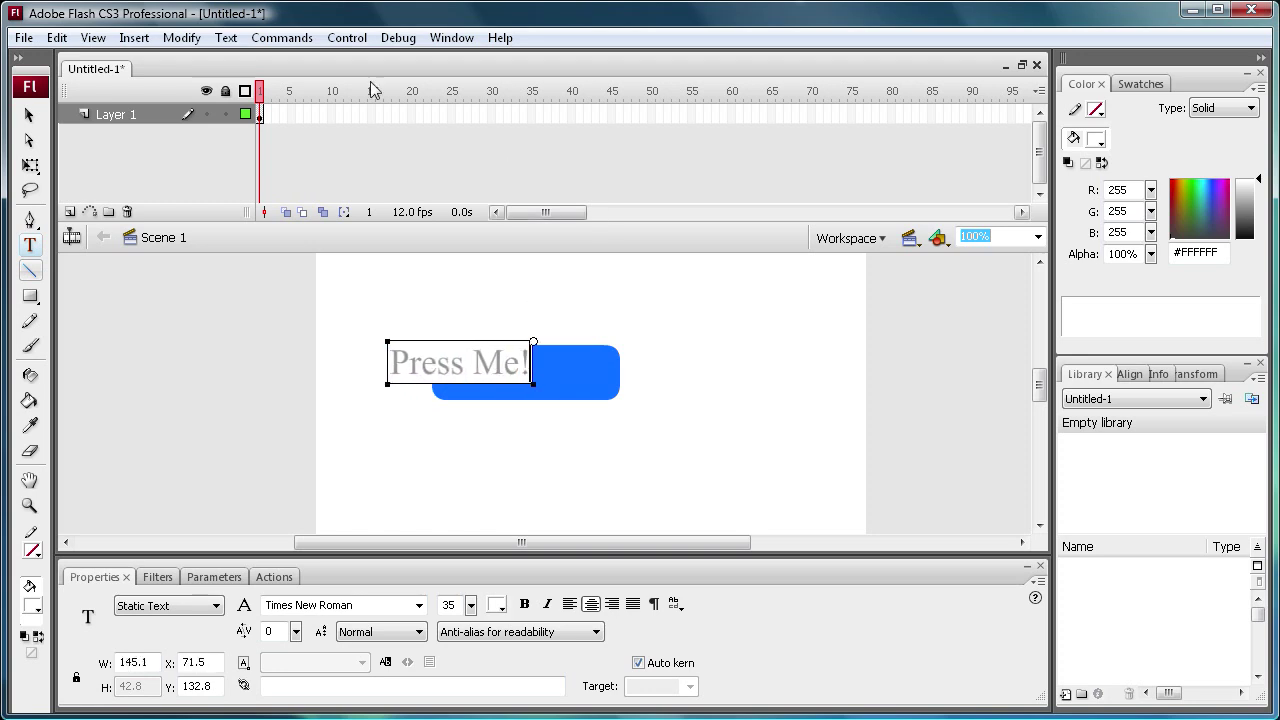
Move and nudge the 'Press Me!' text so it is centred on the rectangle
{"action": "left_click", "coordinate": [29, 114]}
{"action": "left_click_drag", "start_coordinate": [463, 366], "coordinate": [535, 382]}
{"action": "key", "text": "Up"}
{"action": "key", "text": "Up"}
{"action": "key", "text": "Up"}
{"action": "key", "text": "Up"}
{"action": "key", "text": "Up"}
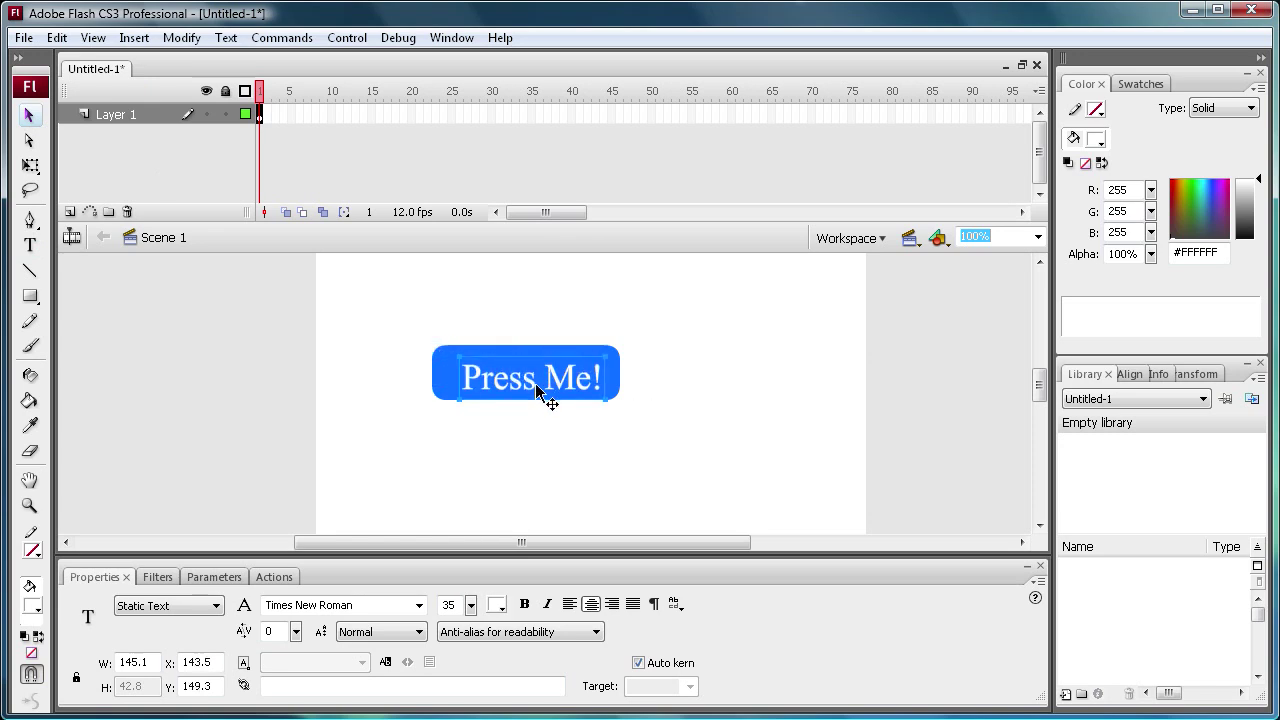
{"action": "key", "text": "Left"}
{"action": "key", "text": "Left"}
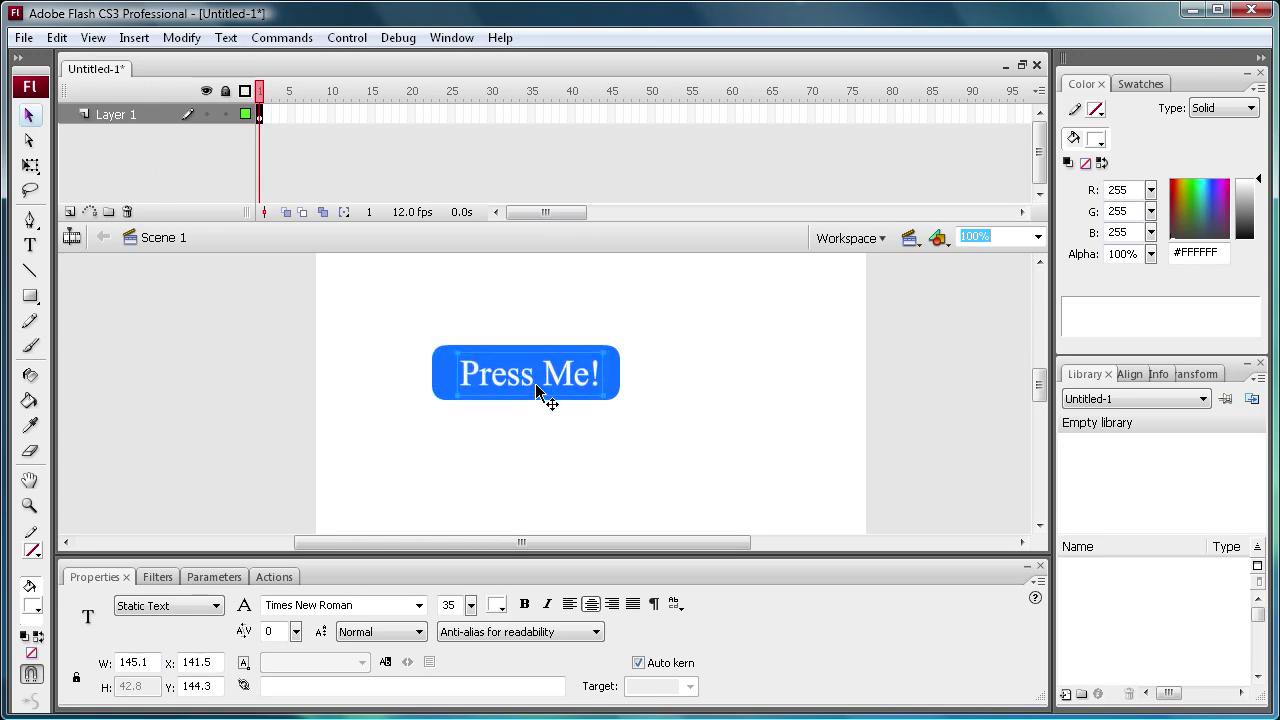
{"action": "key", "text": "Left"}
{"action": "key", "text": "Left"}
{"action": "key", "text": "Left"}
{"action": "key", "text": "Left"}
{"action": "key", "text": "Left"}
{"action": "key", "text": "Left"}
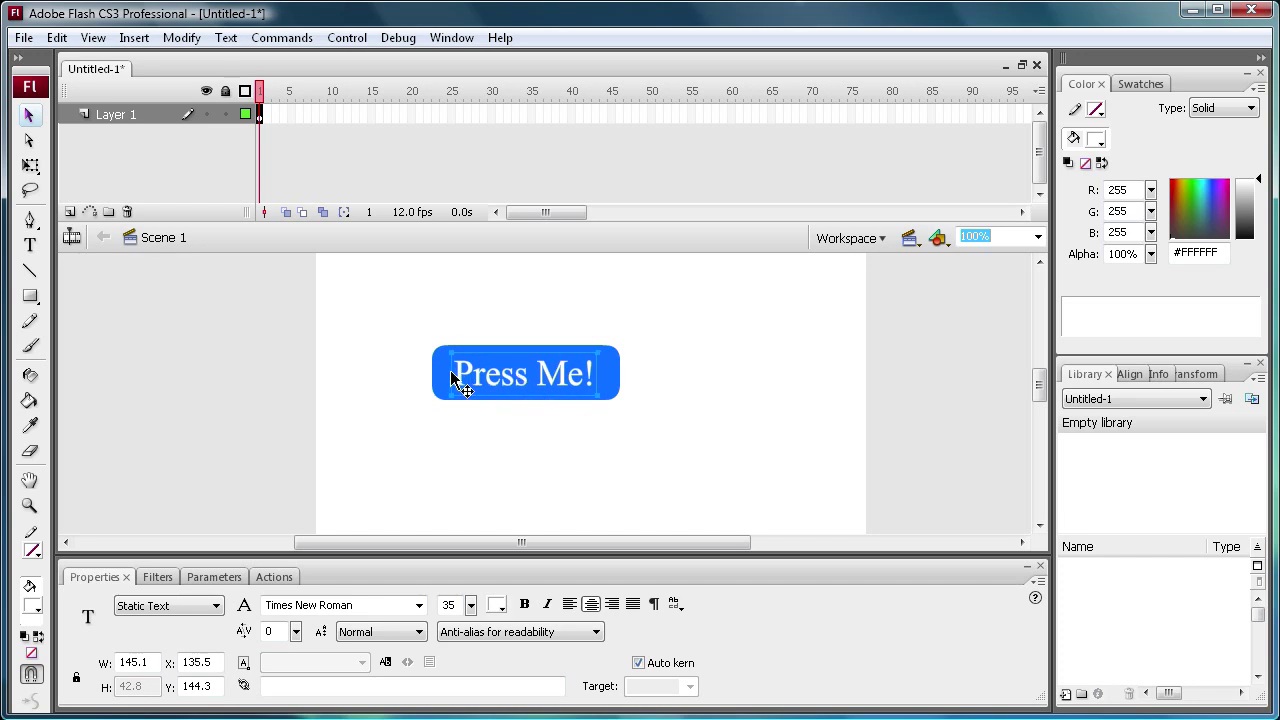
{"action": "left_click", "coordinate": [371, 380]}
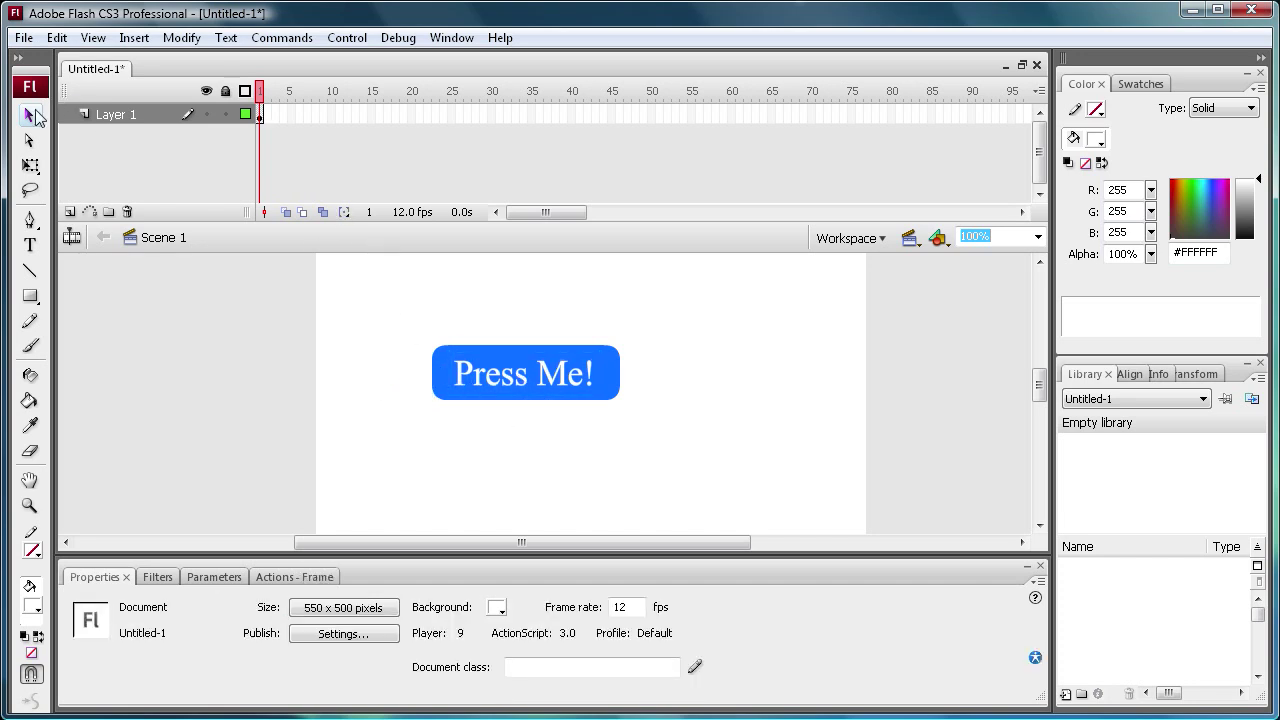
Convert the rectangle and text into a Button symbol named mybutton
{"action": "left_click_drag", "start_coordinate": [386, 298], "coordinate": [670, 440]}
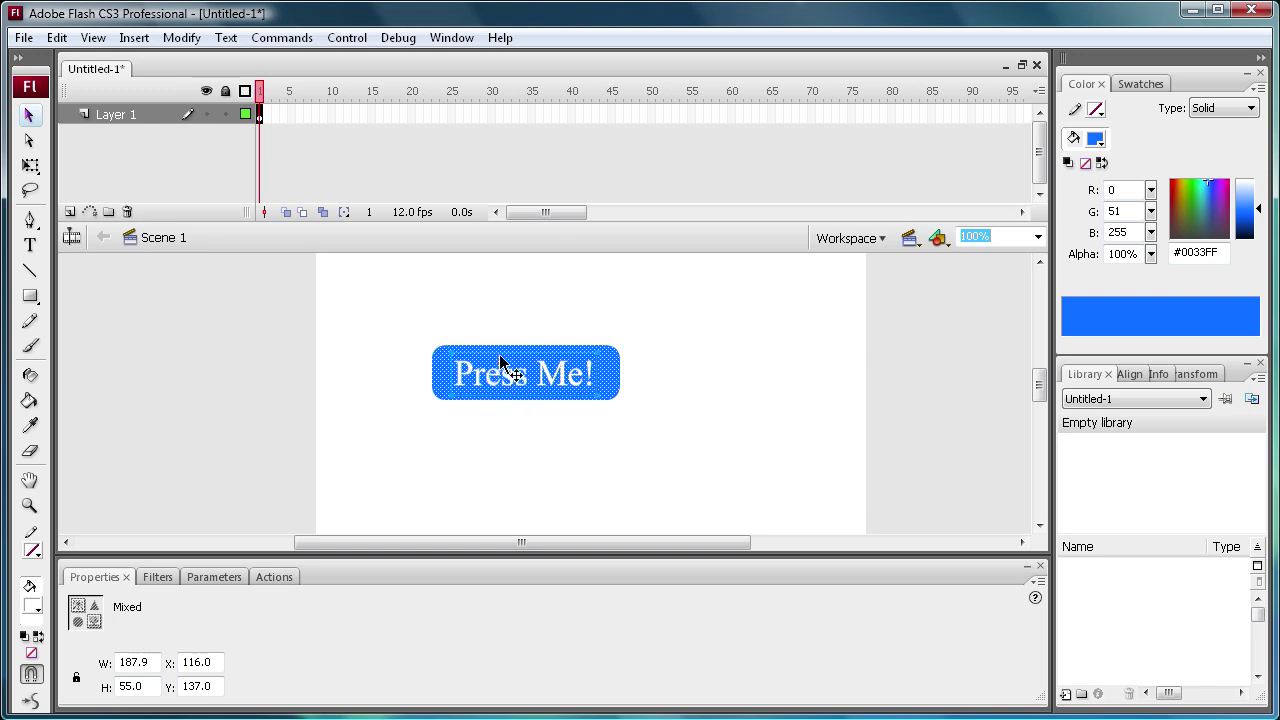
{"action": "key", "text": "F8"}
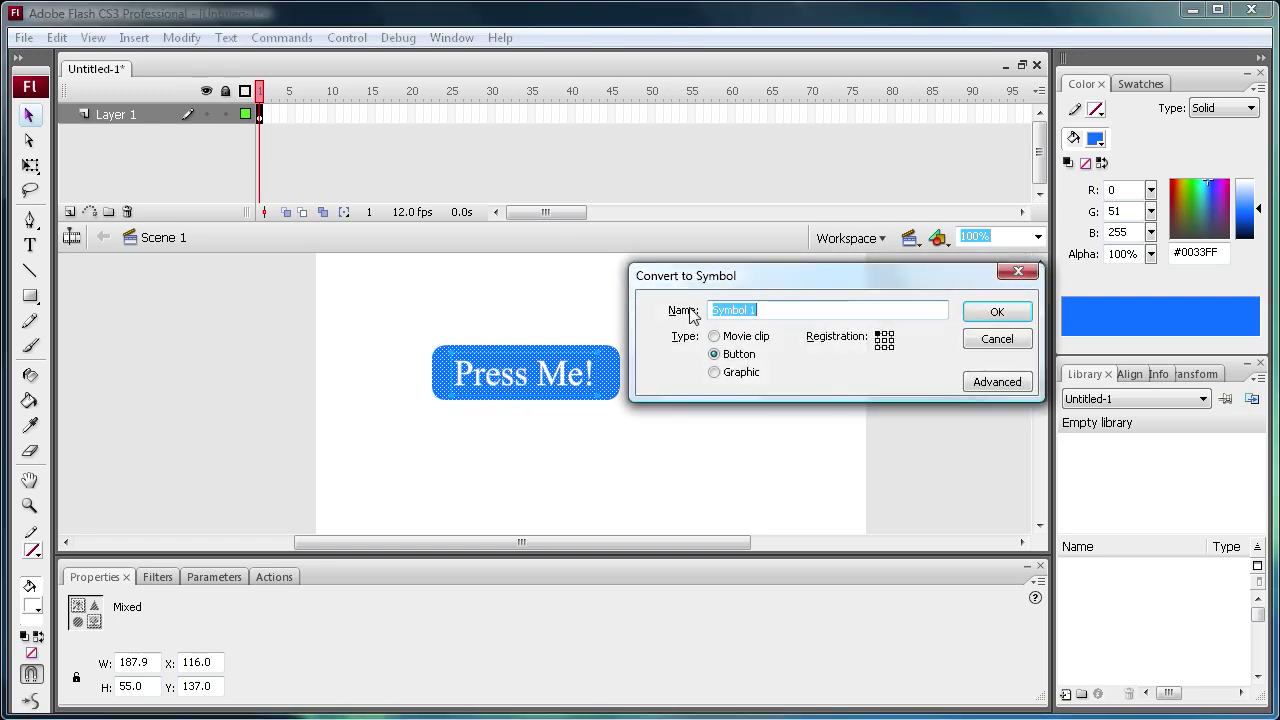
{"action": "left_click_drag", "start_coordinate": [708, 282], "coordinate": [593, 129]}
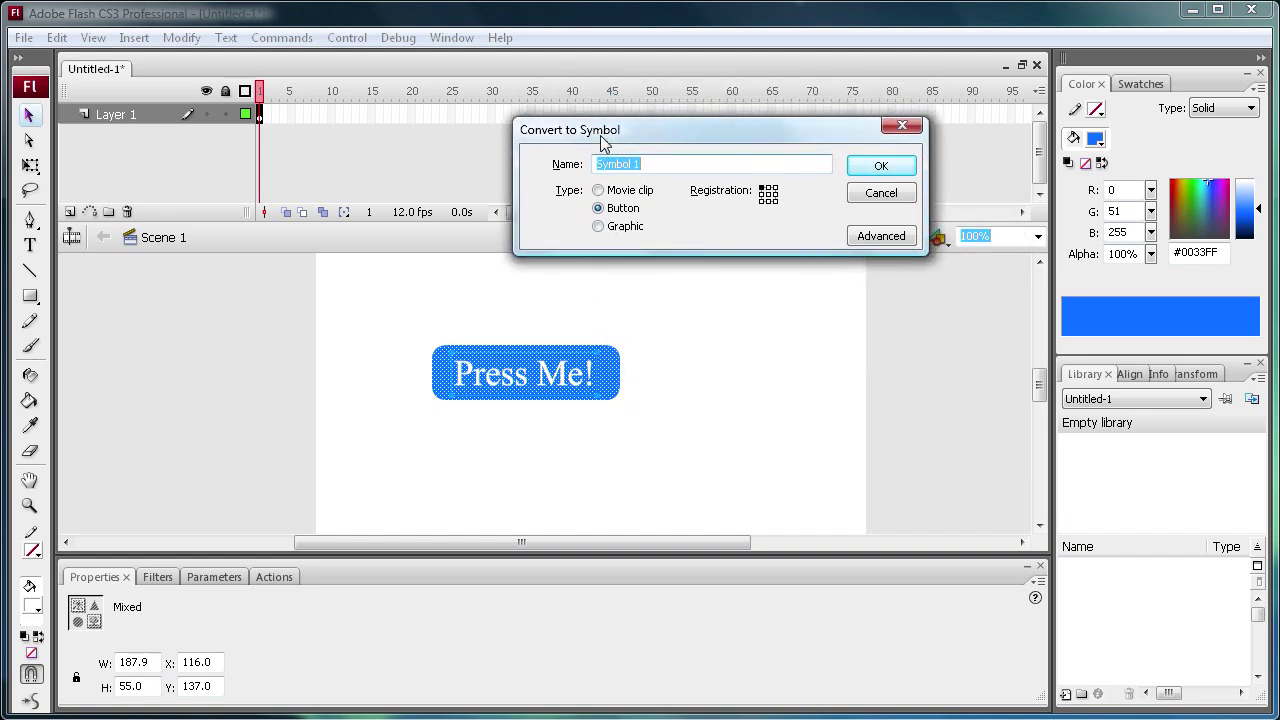
{"action": "left_click", "coordinate": [598, 190]}
{"action": "left_click", "coordinate": [600, 208]}
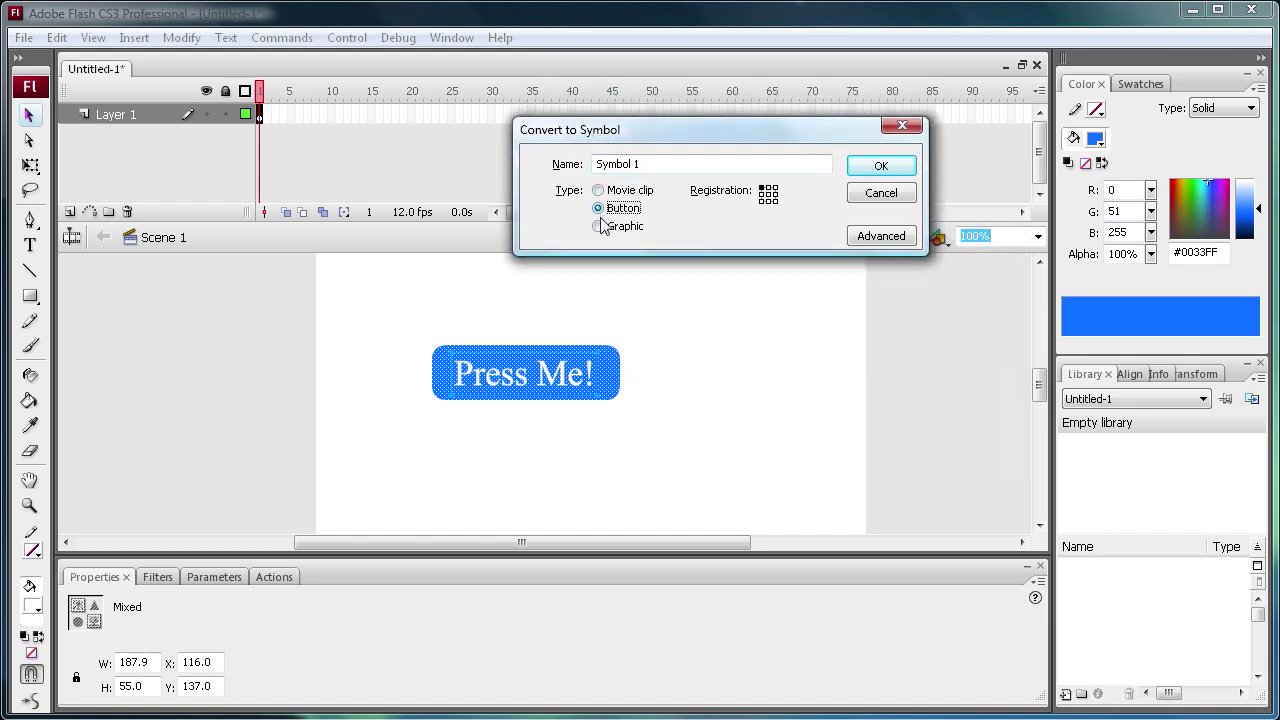
{"action": "left_click", "coordinate": [599, 226]}
{"action": "left_click", "coordinate": [600, 208]}
{"action": "left_click_drag", "start_coordinate": [638, 164], "coordinate": [558, 164]}
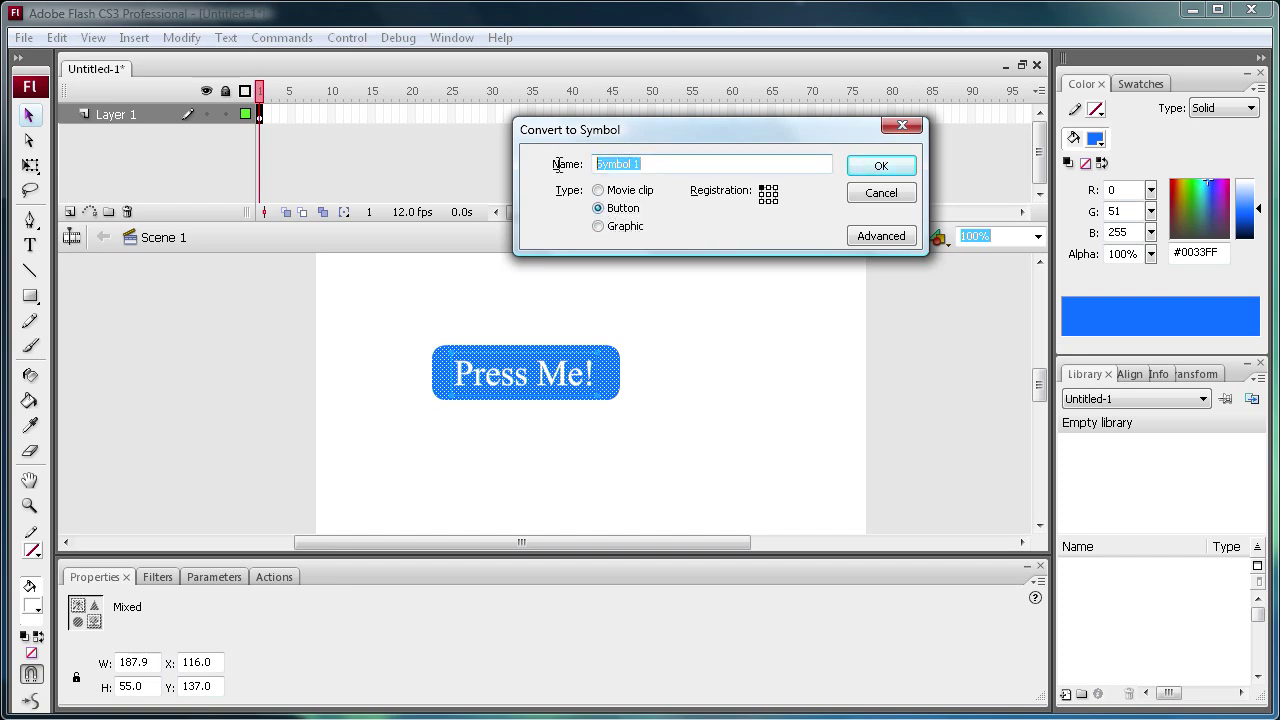
{"action": "type", "text": "mybutton"}
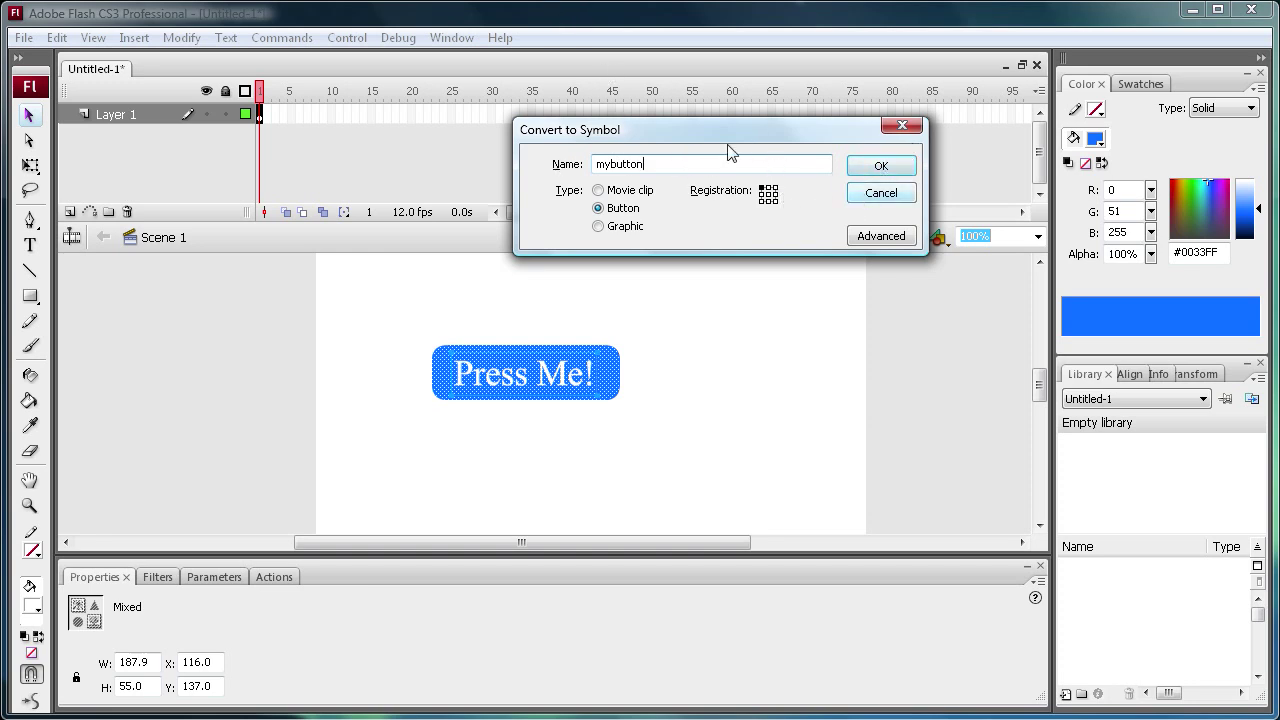
{"action": "left_click", "coordinate": [869, 174]}
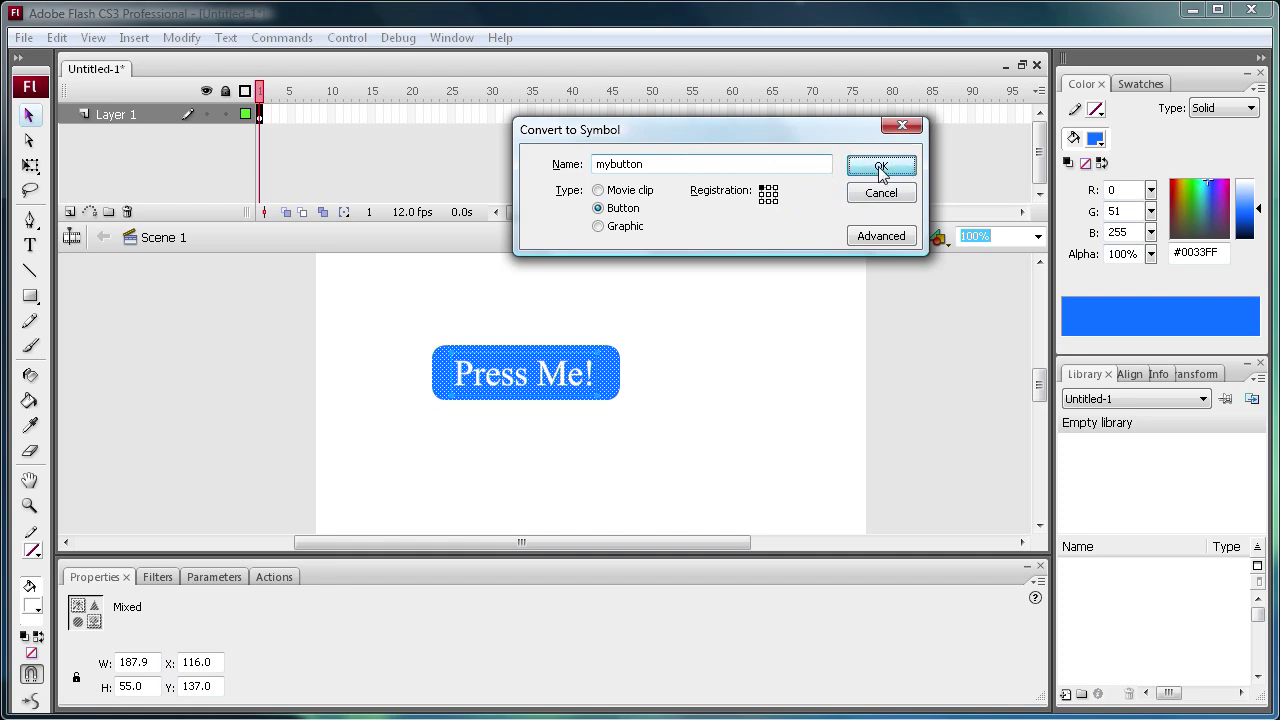
Drag the mybutton instance to the stage's top-left, around X 25, Y 85
{"action": "left_click_drag", "start_coordinate": [539, 390], "coordinate": [552, 340]}
{"action": "left_click_drag", "start_coordinate": [462, 336], "coordinate": [421, 324]}
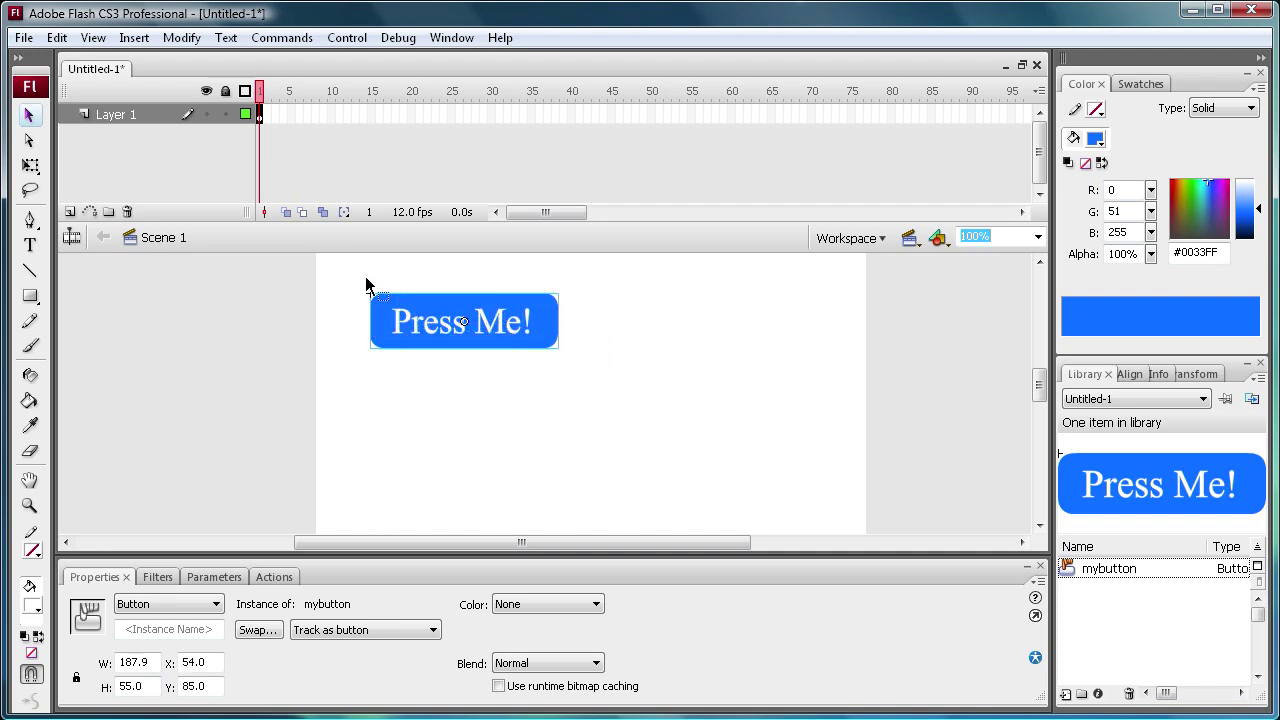
{"action": "left_click_drag", "start_coordinate": [423, 338], "coordinate": [396, 339]}
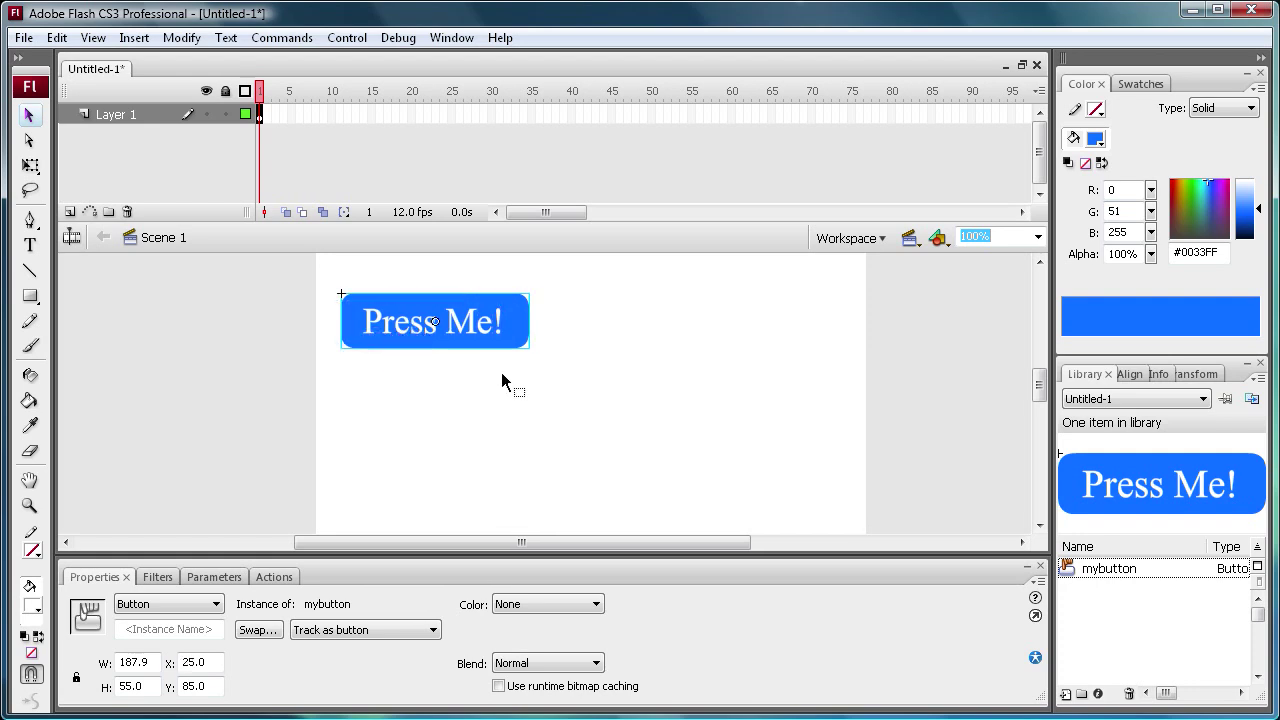
Edit mybutton and select its Up keyframe holding the Press Me! artwork
{"action": "double_click", "coordinate": [396, 336]}
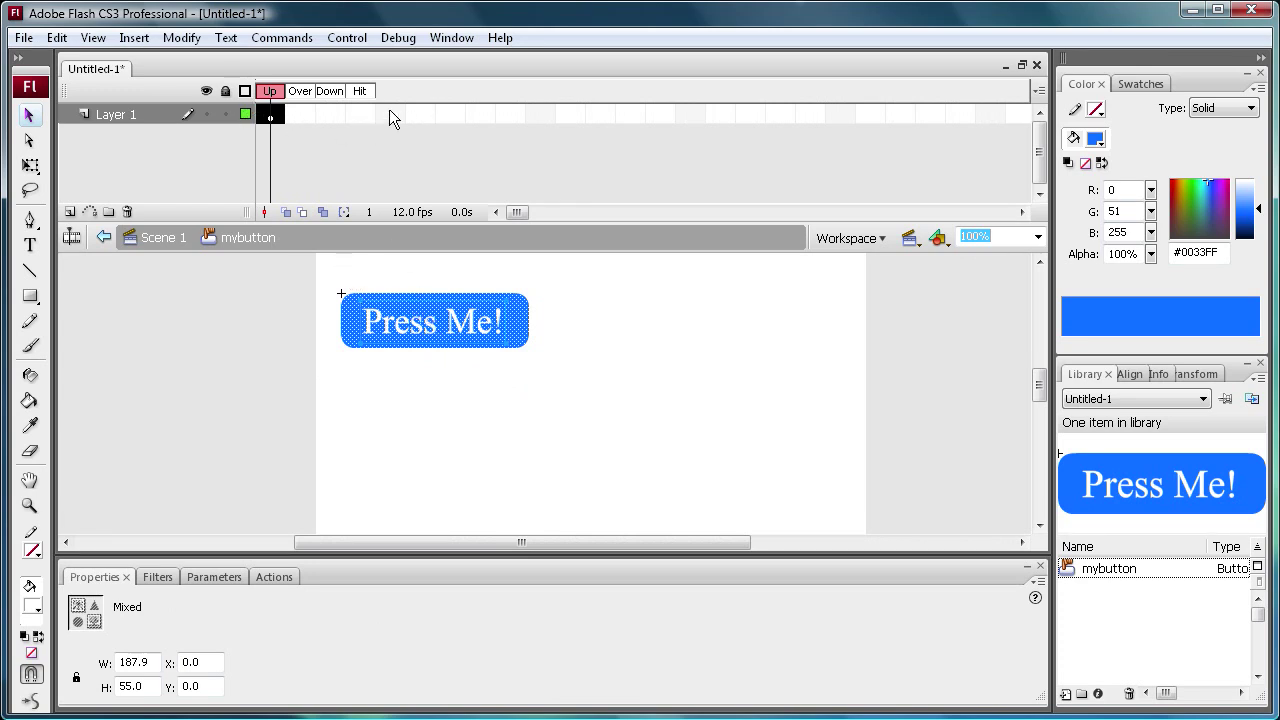
{"action": "left_click", "coordinate": [281, 148]}
{"action": "left_click", "coordinate": [275, 112]}
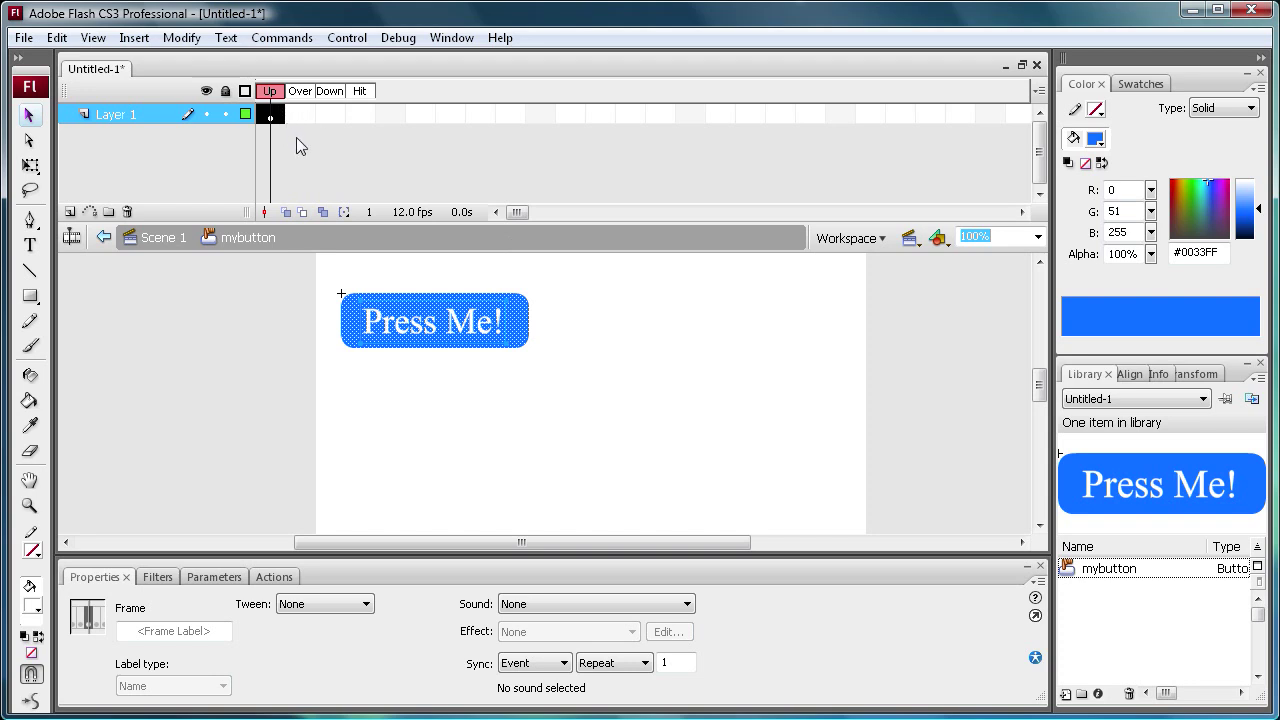
{"action": "left_click", "coordinate": [350, 147]}
{"action": "left_click", "coordinate": [309, 114]}
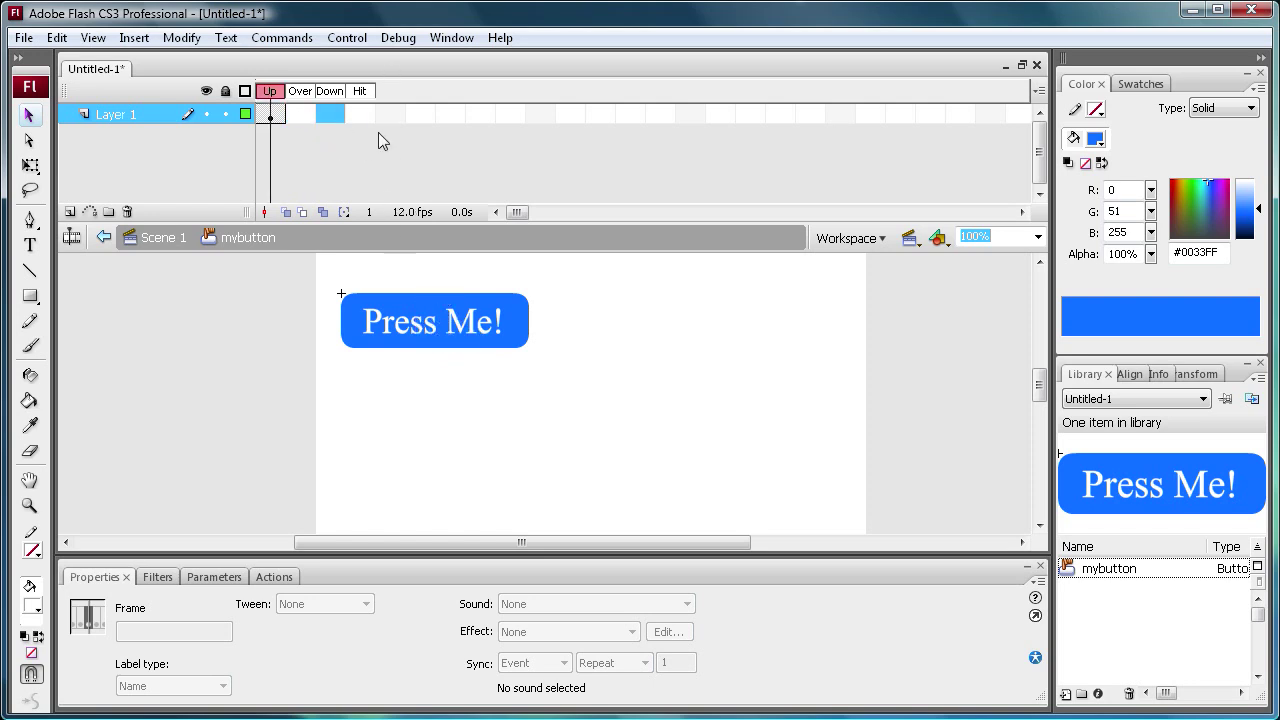
{"action": "left_click", "coordinate": [279, 115]}
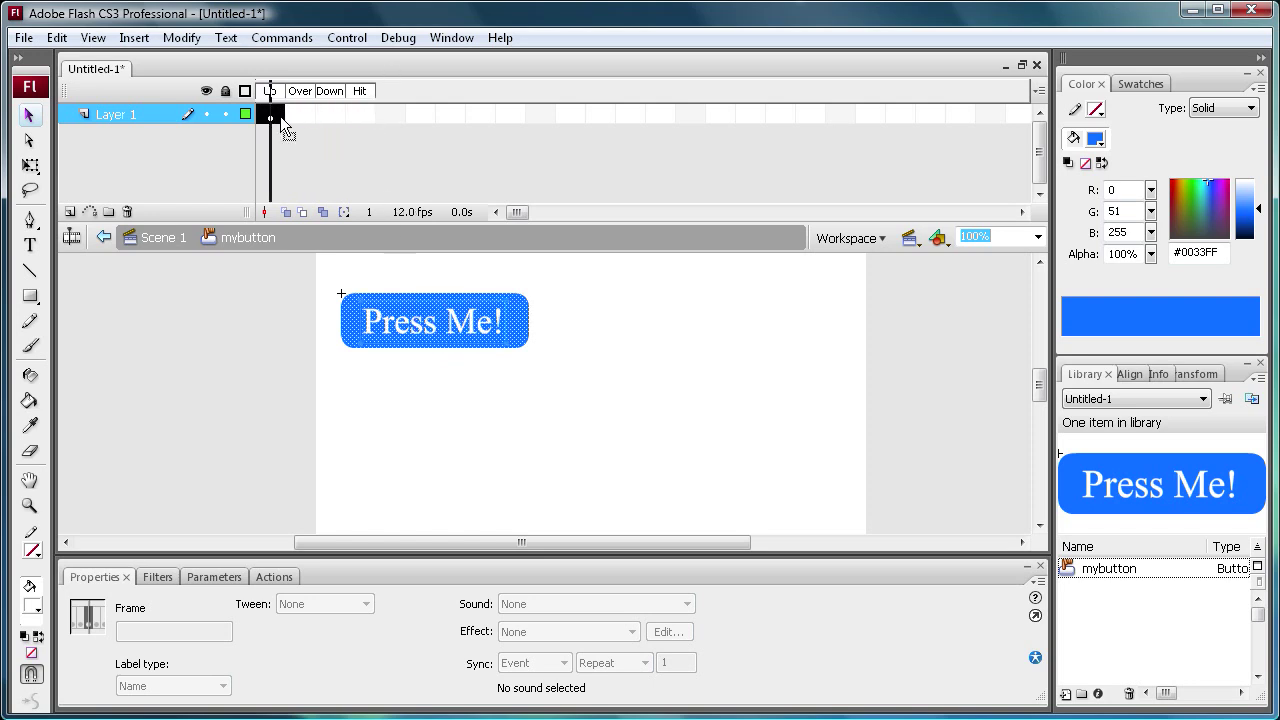
Copy the Up keyframe and paste it into the Over frame
{"action": "right_click", "coordinate": [274, 121]}
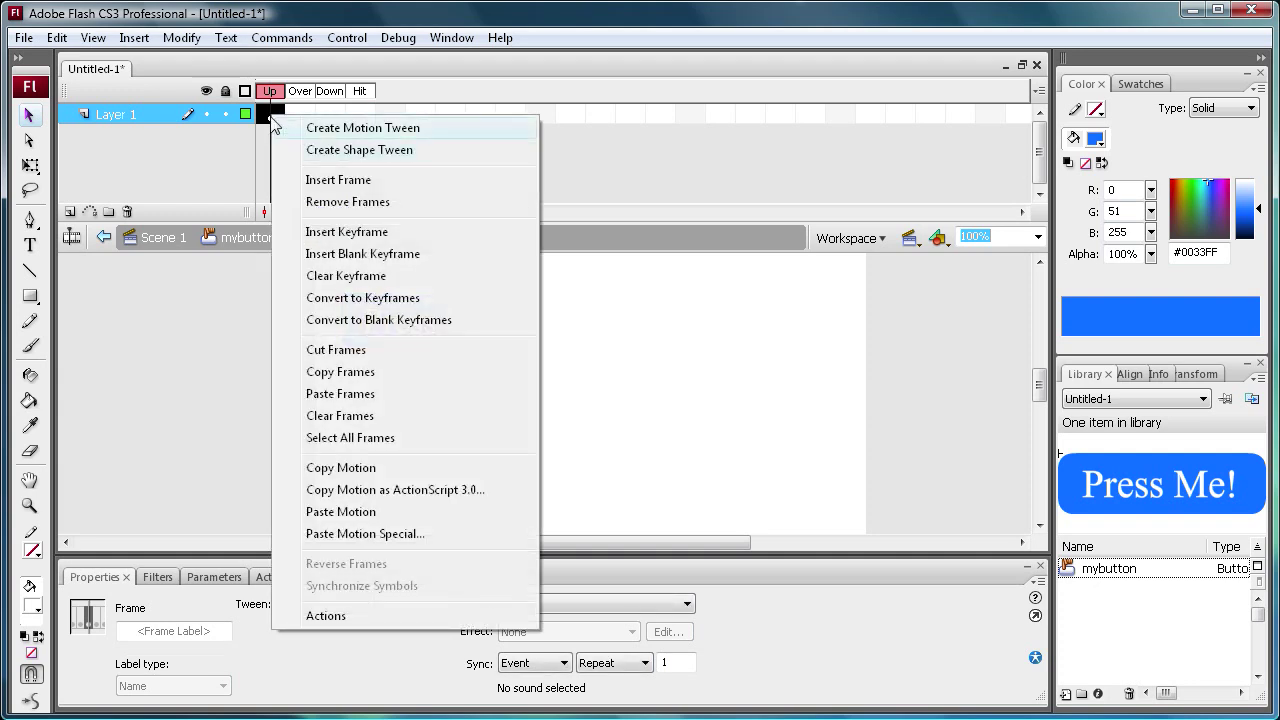
{"action": "key", "text": "Escape"}
{"action": "right_click", "coordinate": [274, 117]}
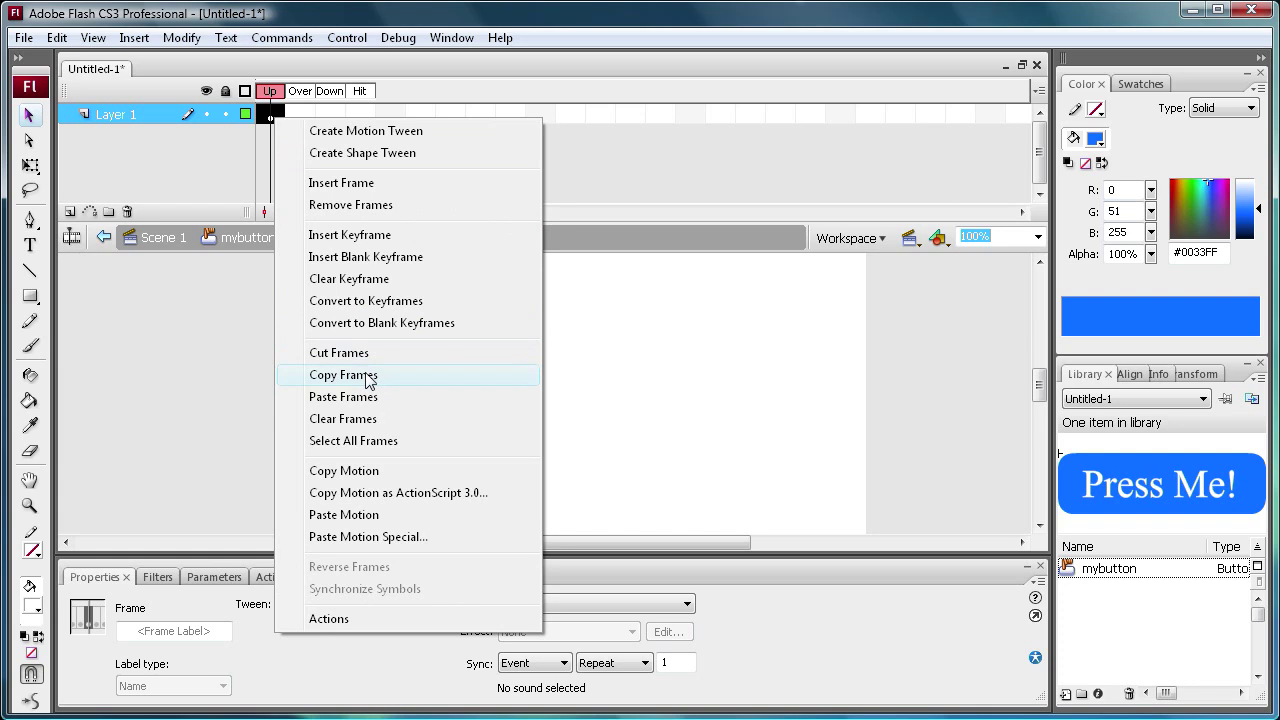
{"action": "left_click", "coordinate": [367, 377]}
{"action": "right_click", "coordinate": [303, 116]}
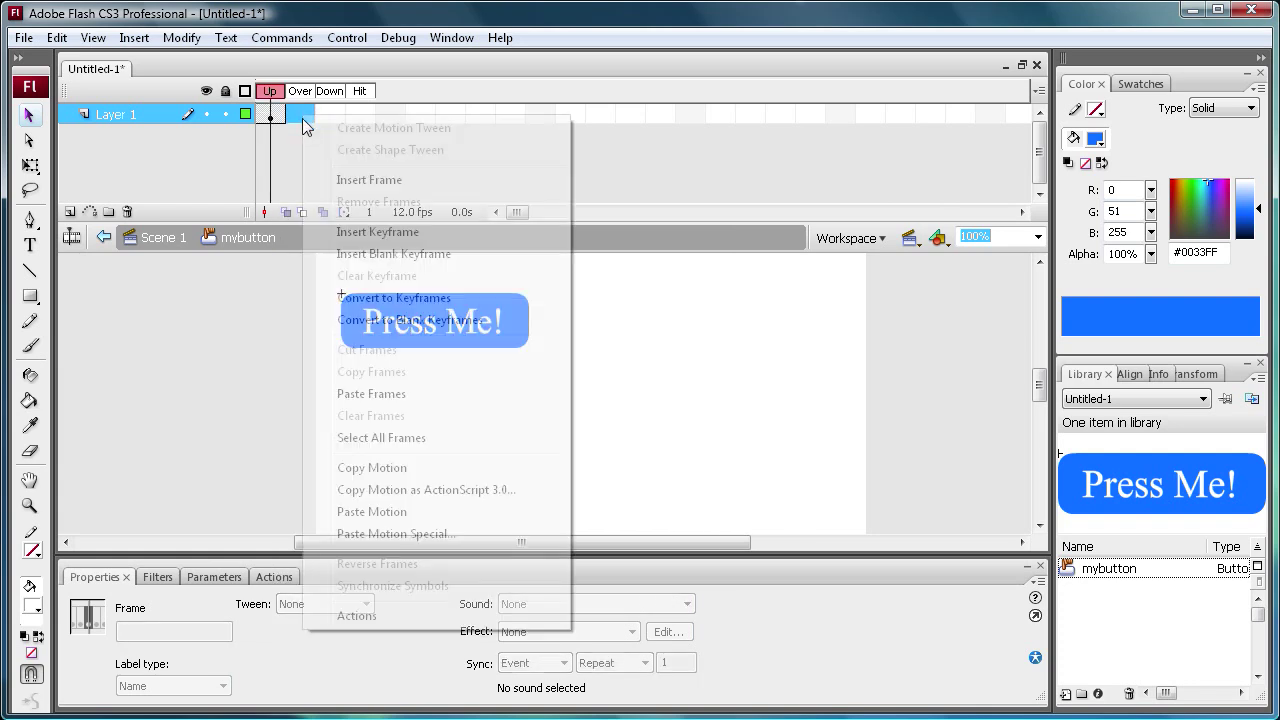
{"action": "left_click", "coordinate": [380, 385]}
{"action": "left_click", "coordinate": [300, 117]}
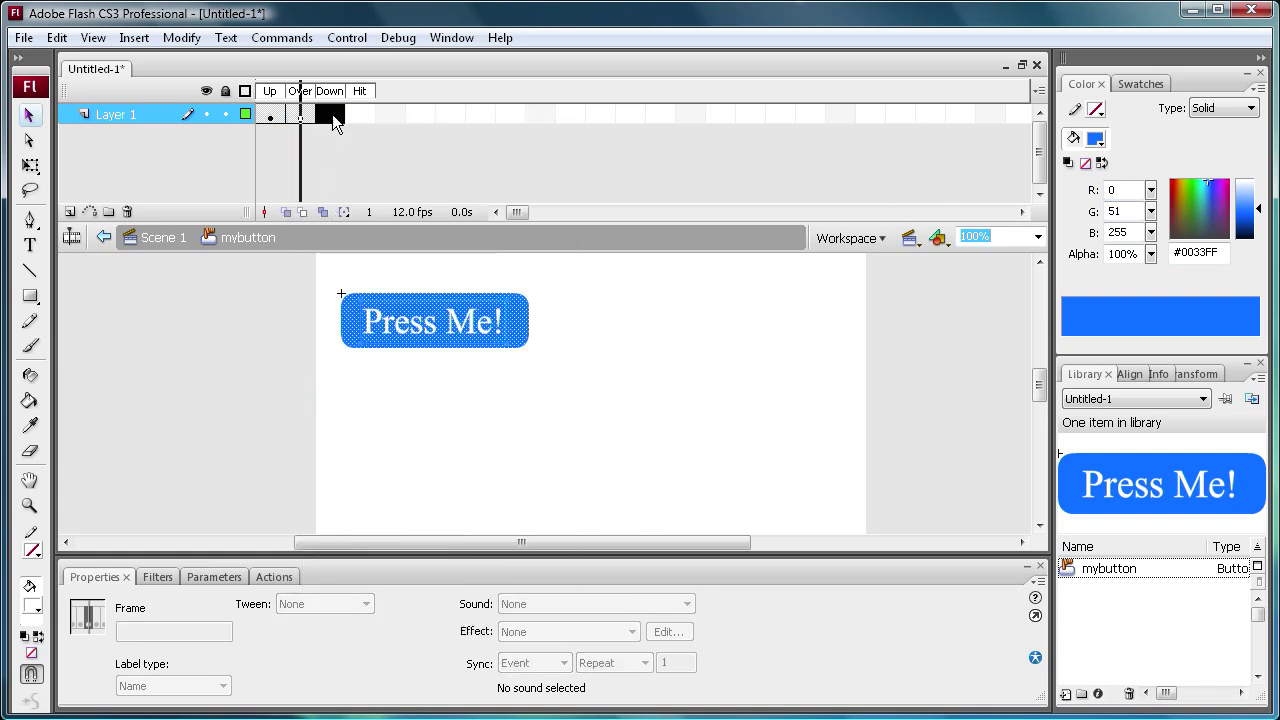
{"action": "right_click", "coordinate": [302, 117]}
{"action": "left_click", "coordinate": [401, 394]}
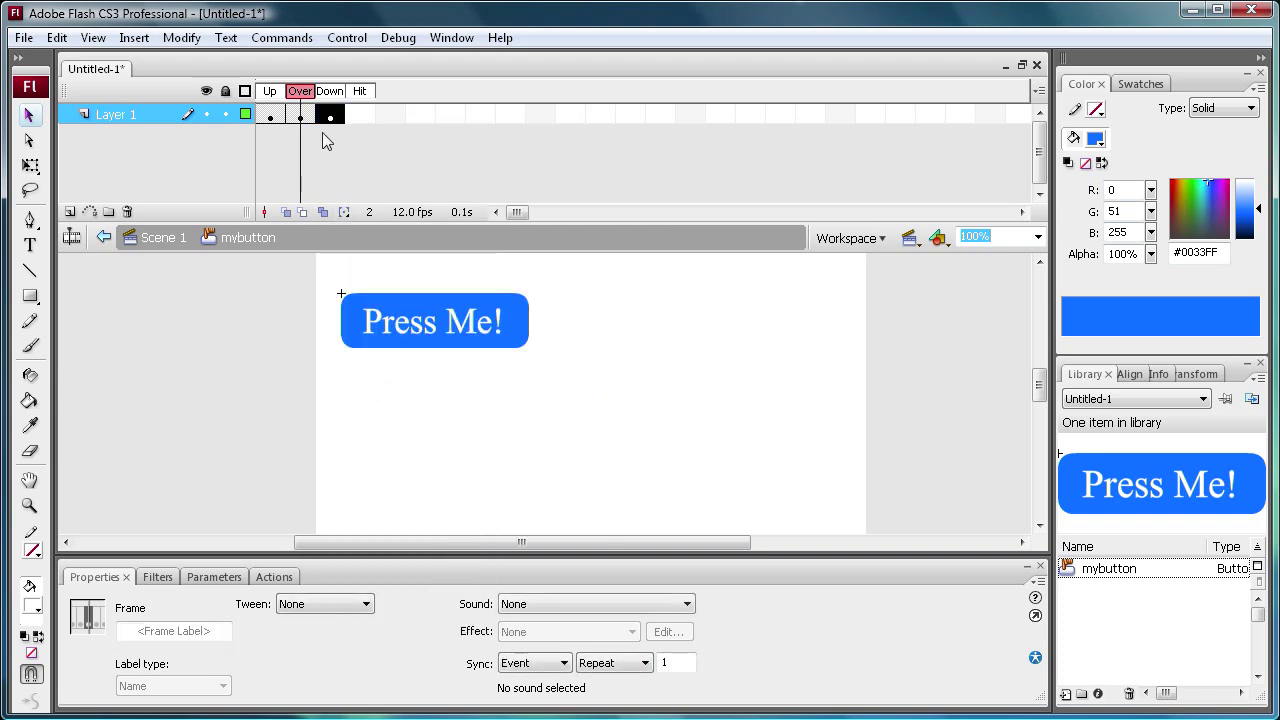
{"action": "left_click", "coordinate": [300, 117]}
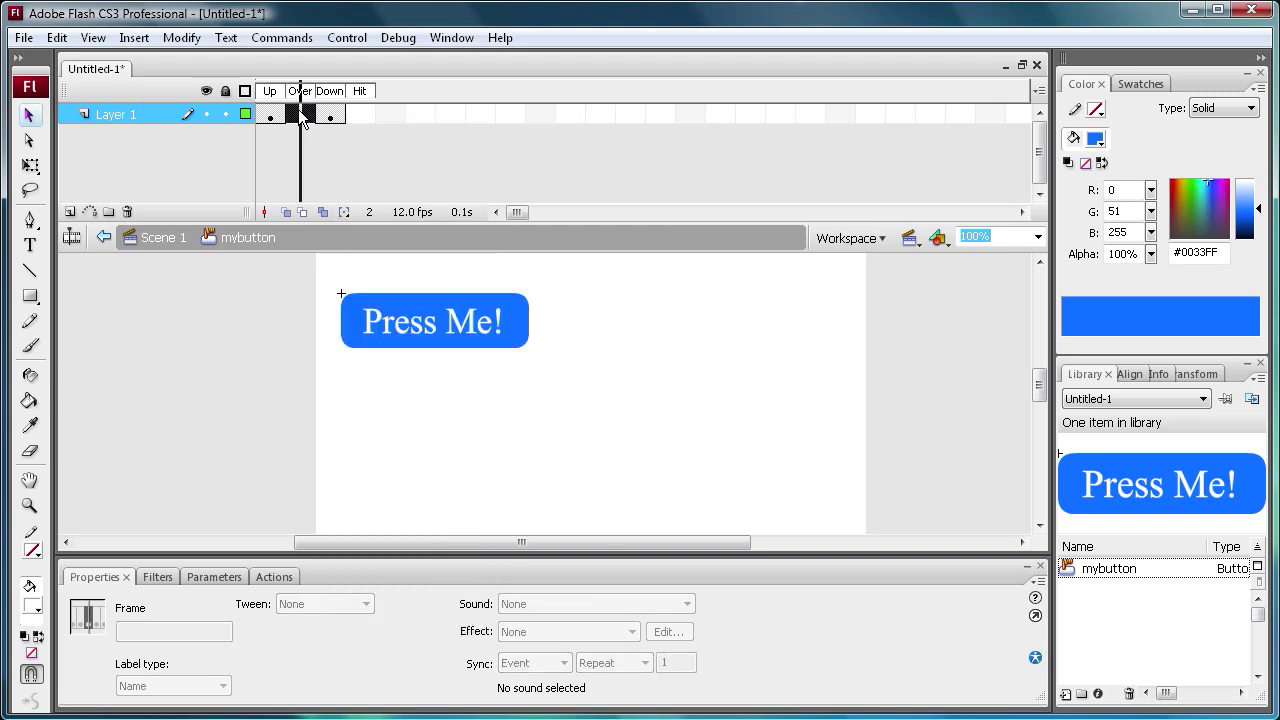
{"action": "left_click", "coordinate": [343, 328]}
{"action": "left_click", "coordinate": [352, 368]}
Recolour the Over-state rectangle to lighter blue #0066FF and compare it with Up
{"action": "left_click", "coordinate": [354, 334]}
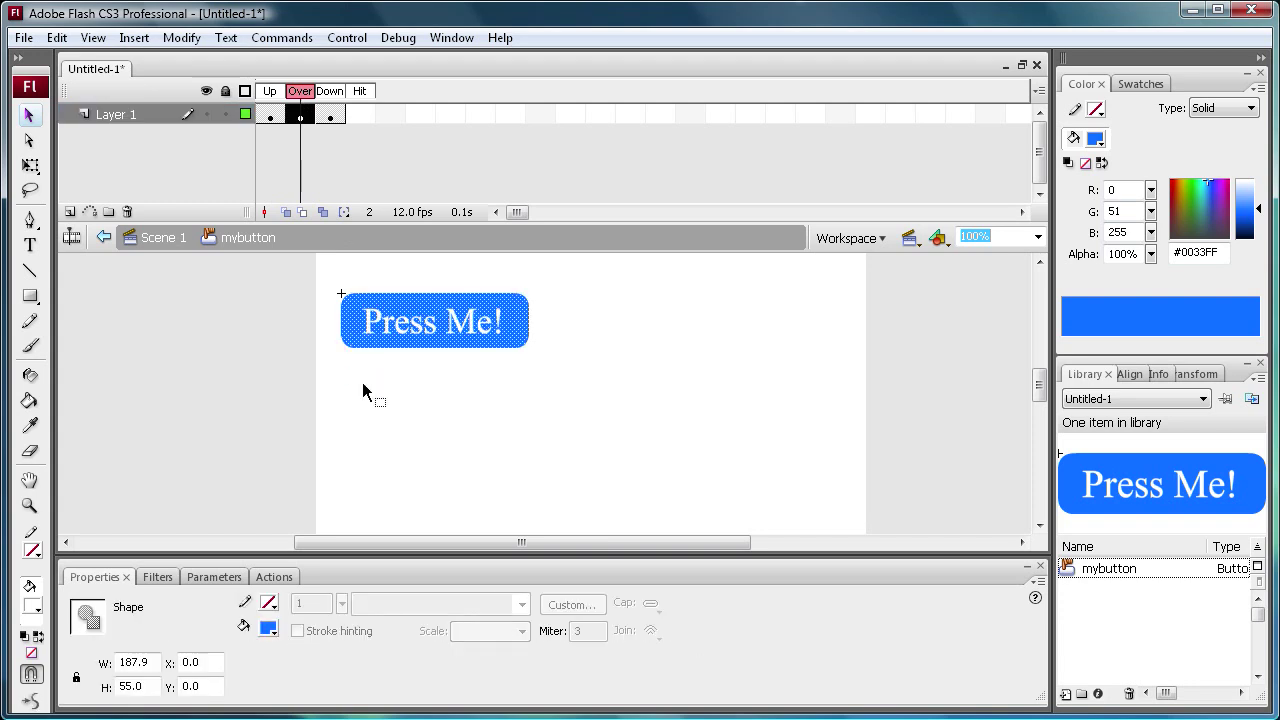
{"action": "left_click", "coordinate": [268, 631]}
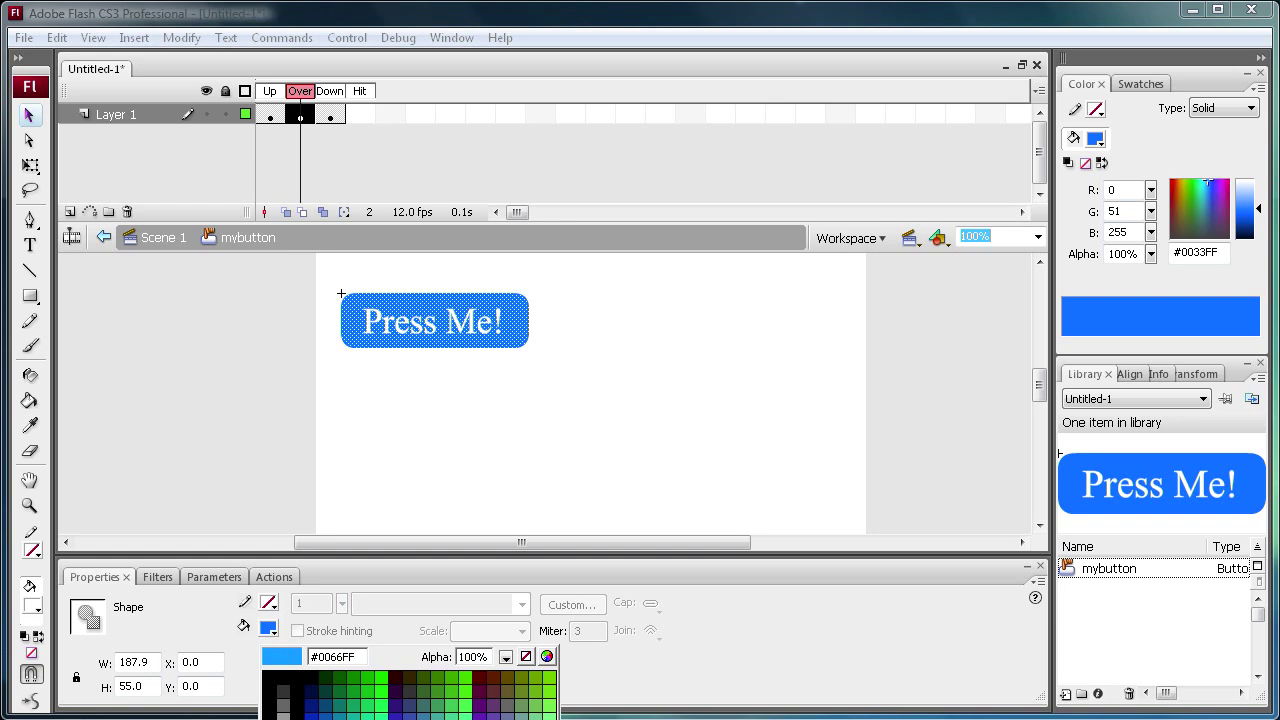
{"action": "left_click", "coordinate": [328, 715]}
{"action": "left_click", "coordinate": [426, 400]}
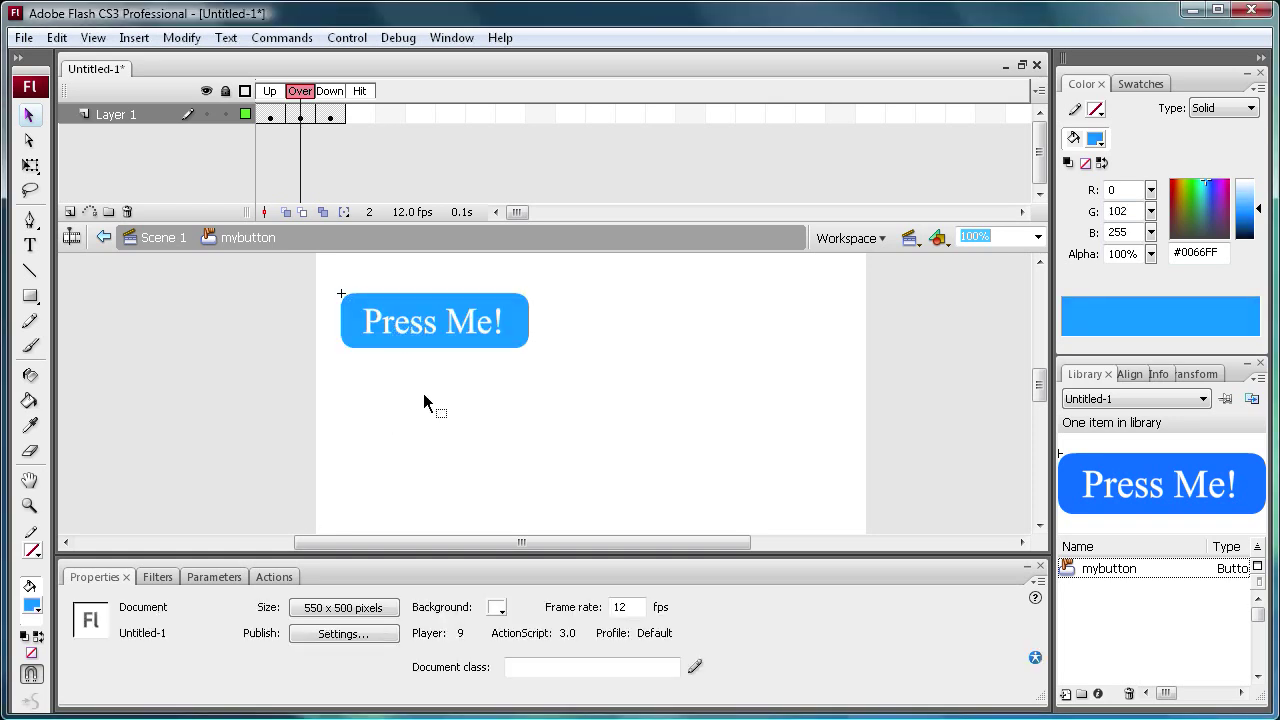
{"action": "left_click", "coordinate": [271, 95]}
{"action": "left_click", "coordinate": [300, 95]}
{"action": "left_click", "coordinate": [271, 95]}
{"action": "left_click", "coordinate": [300, 97]}
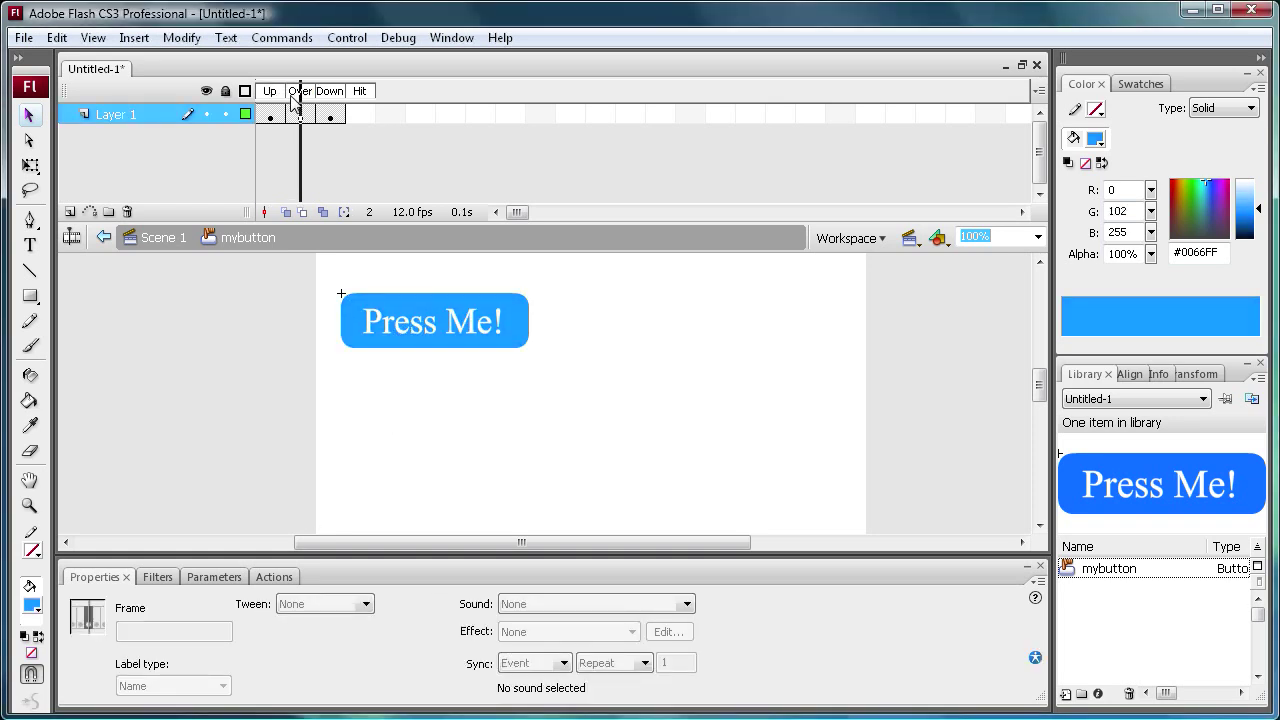
{"action": "left_click", "coordinate": [279, 104]}
{"action": "left_click", "coordinate": [293, 100]}
{"action": "left_click", "coordinate": [279, 104]}
{"action": "left_click", "coordinate": [293, 100]}
{"action": "left_click", "coordinate": [282, 103]}
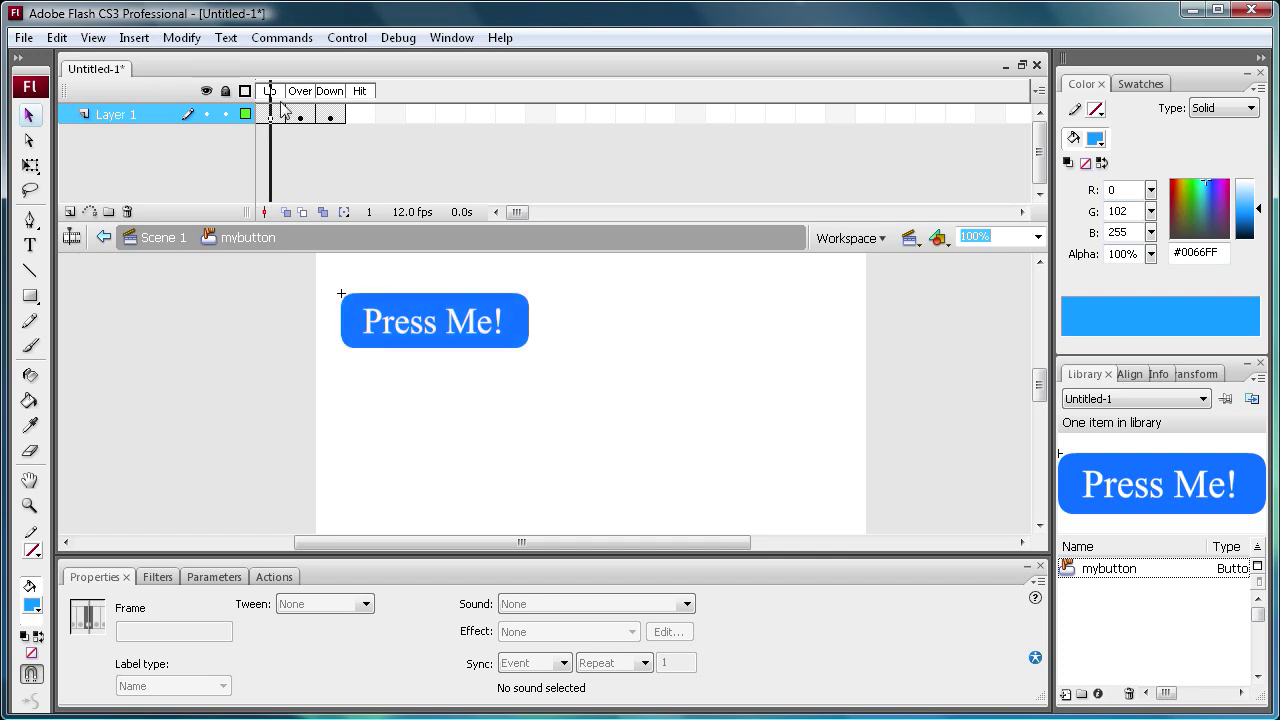
Copy the Over frame and paste it into the Down frame
{"action": "left_click", "coordinate": [297, 110]}
{"action": "right_click", "coordinate": [298, 113]}
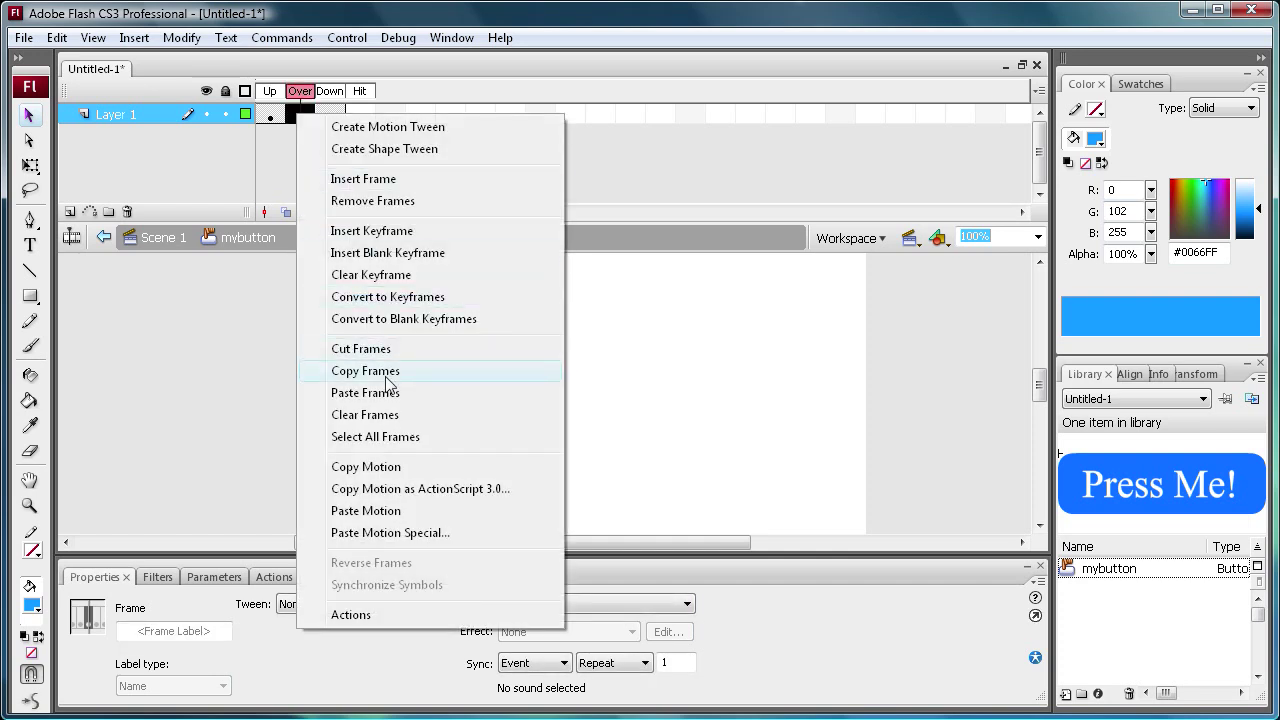
{"action": "left_click", "coordinate": [386, 376]}
{"action": "left_click", "coordinate": [333, 114]}
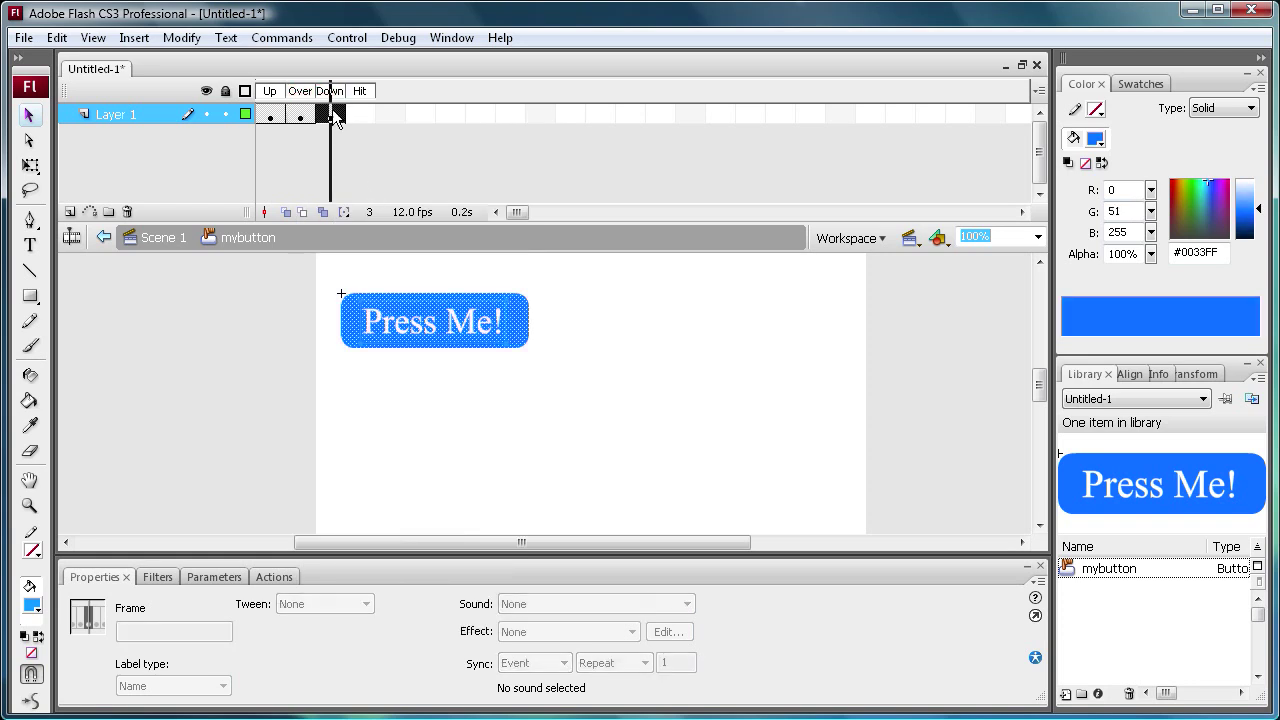
{"action": "right_click", "coordinate": [333, 114]}
{"action": "left_click", "coordinate": [440, 390]}
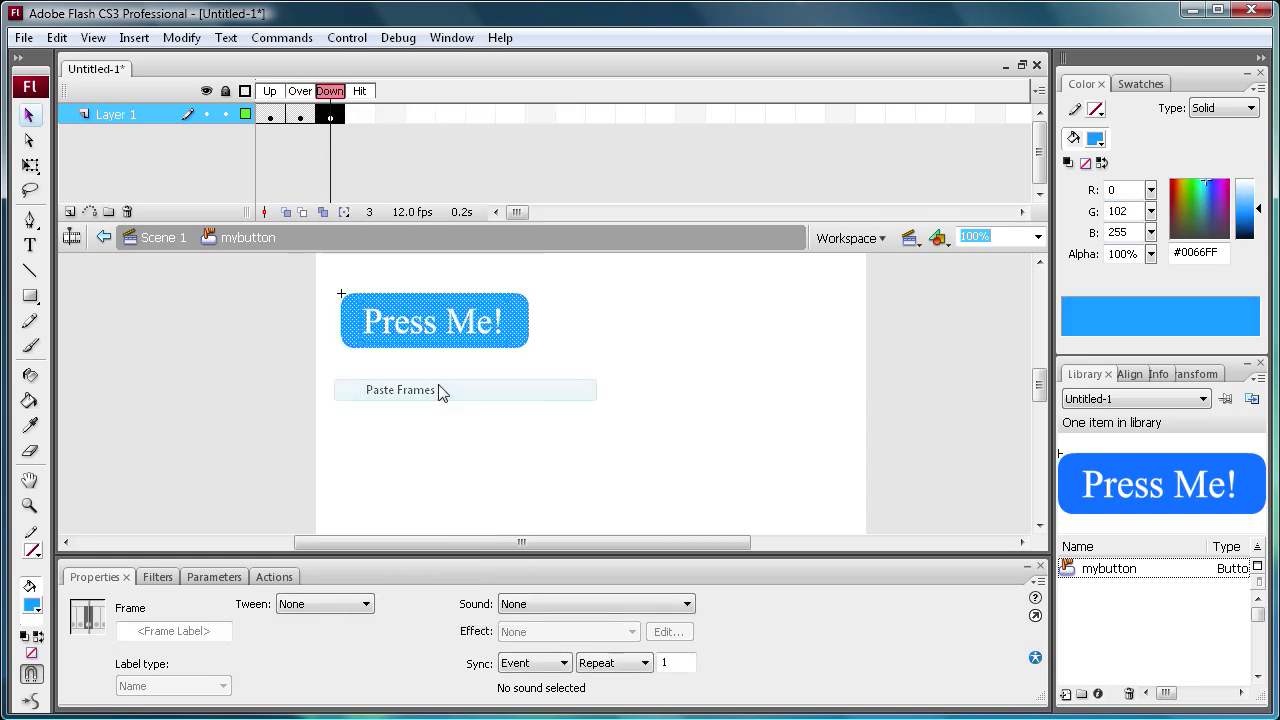
{"action": "left_click", "coordinate": [311, 117]}
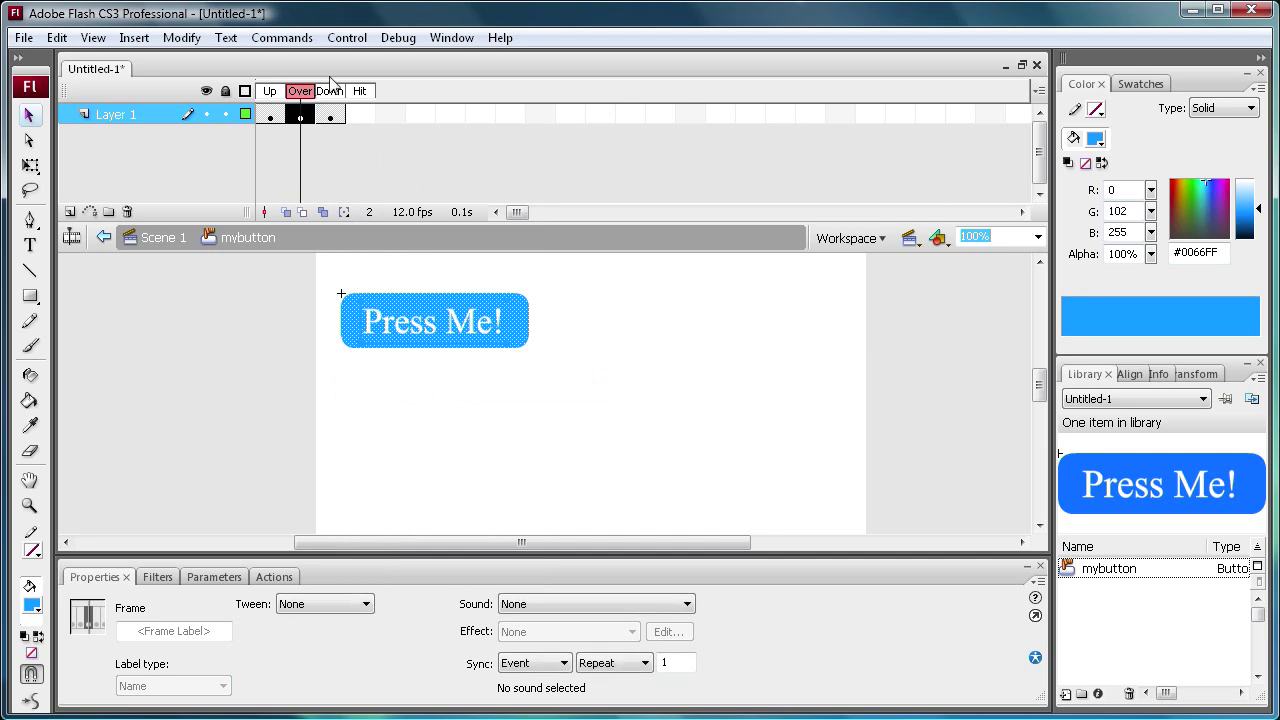
Return to Scene 1, run Control > Test Movie to try the button, and close the preview
{"action": "left_click", "coordinate": [157, 241]}
{"action": "left_click", "coordinate": [346, 37]}
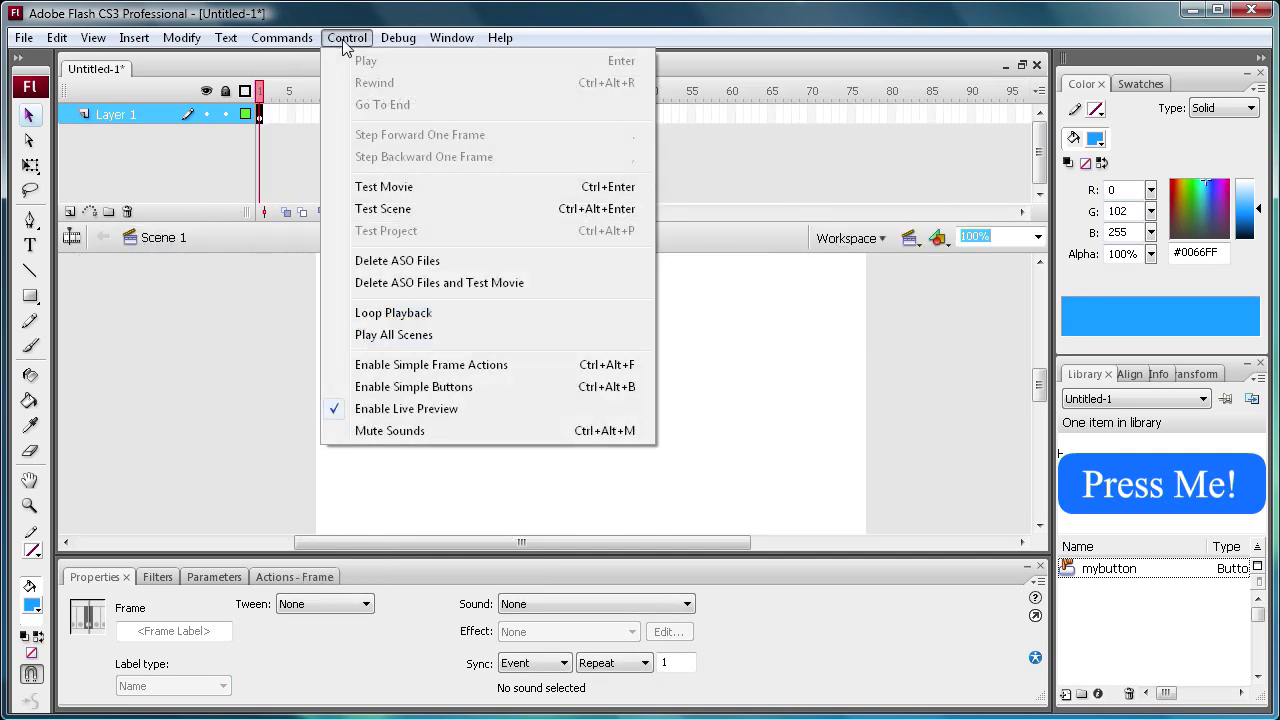
{"action": "left_click", "coordinate": [383, 187]}
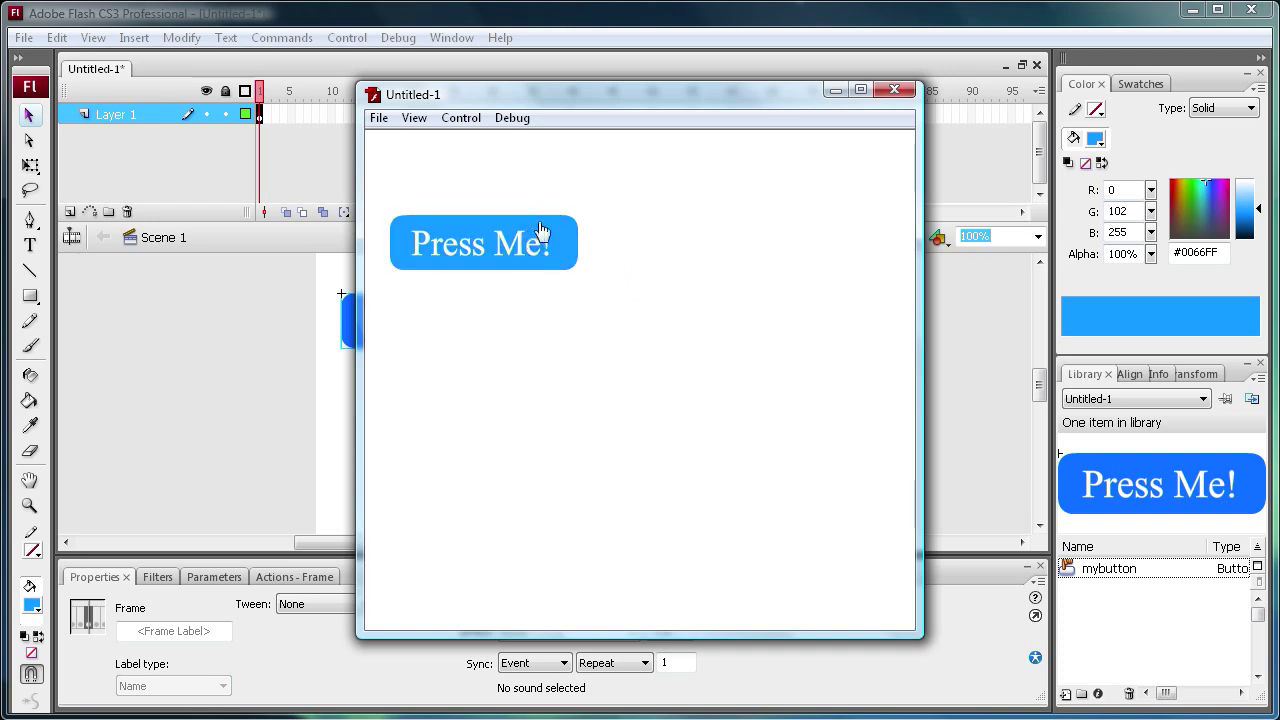
{"action": "left_click", "coordinate": [893, 90]}
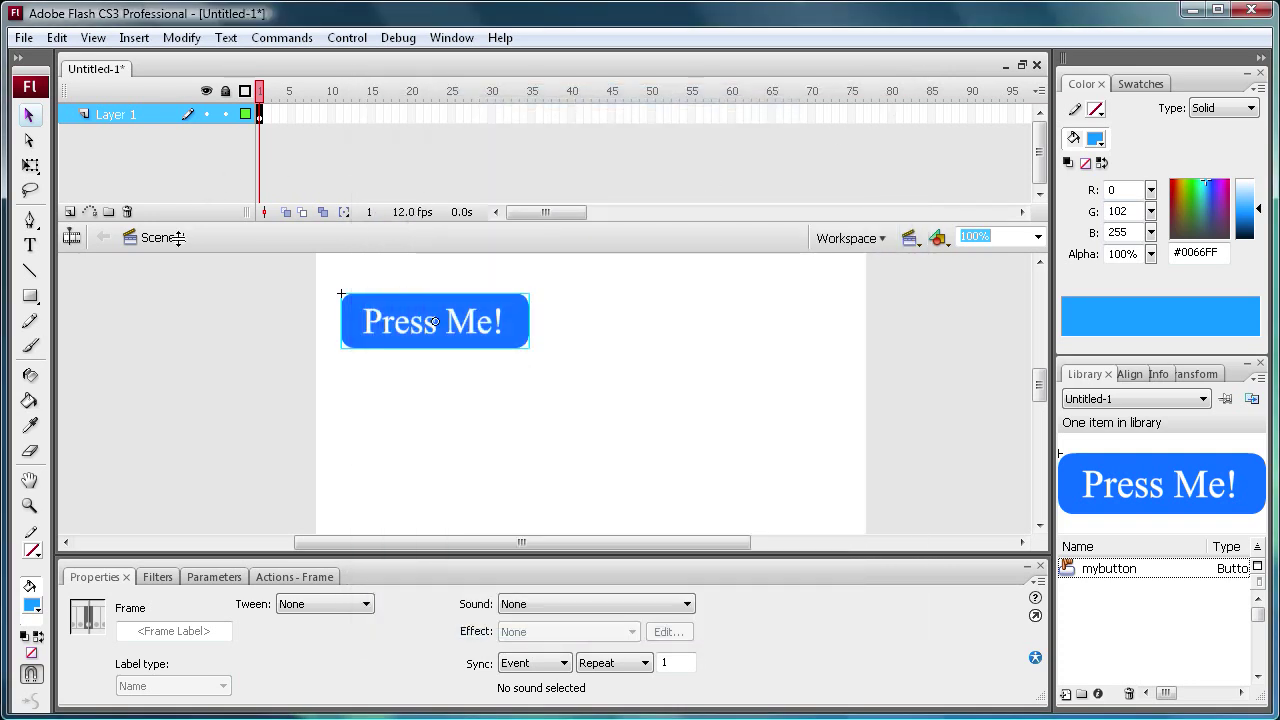
{"action": "double_click", "coordinate": [371, 334]}
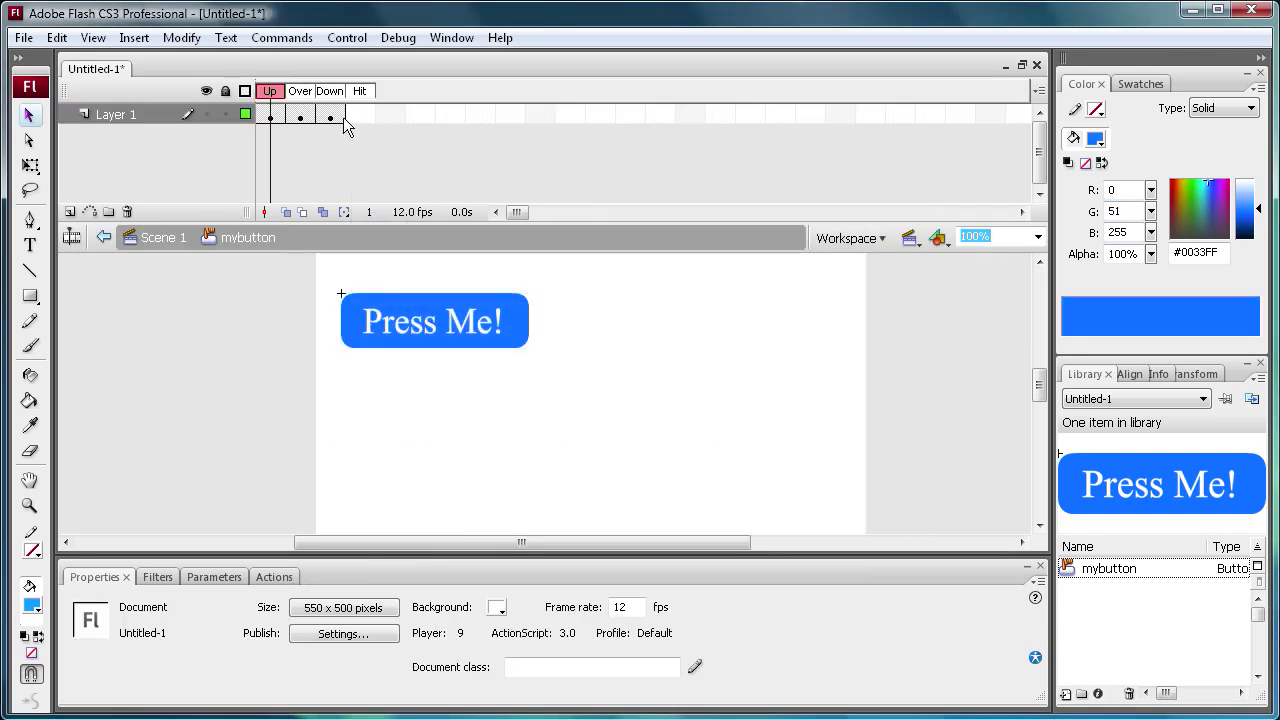
{"action": "left_click", "coordinate": [364, 121]}
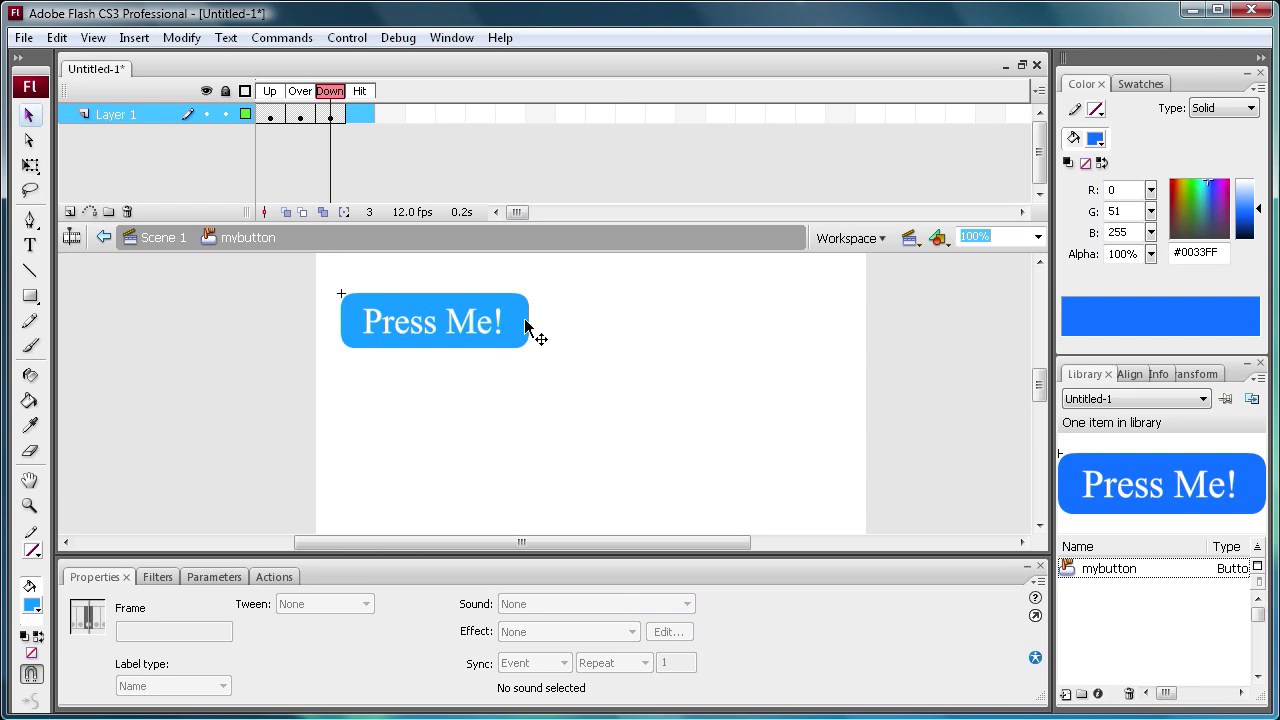
{"action": "left_click", "coordinate": [517, 392]}
{"action": "left_click", "coordinate": [163, 240]}
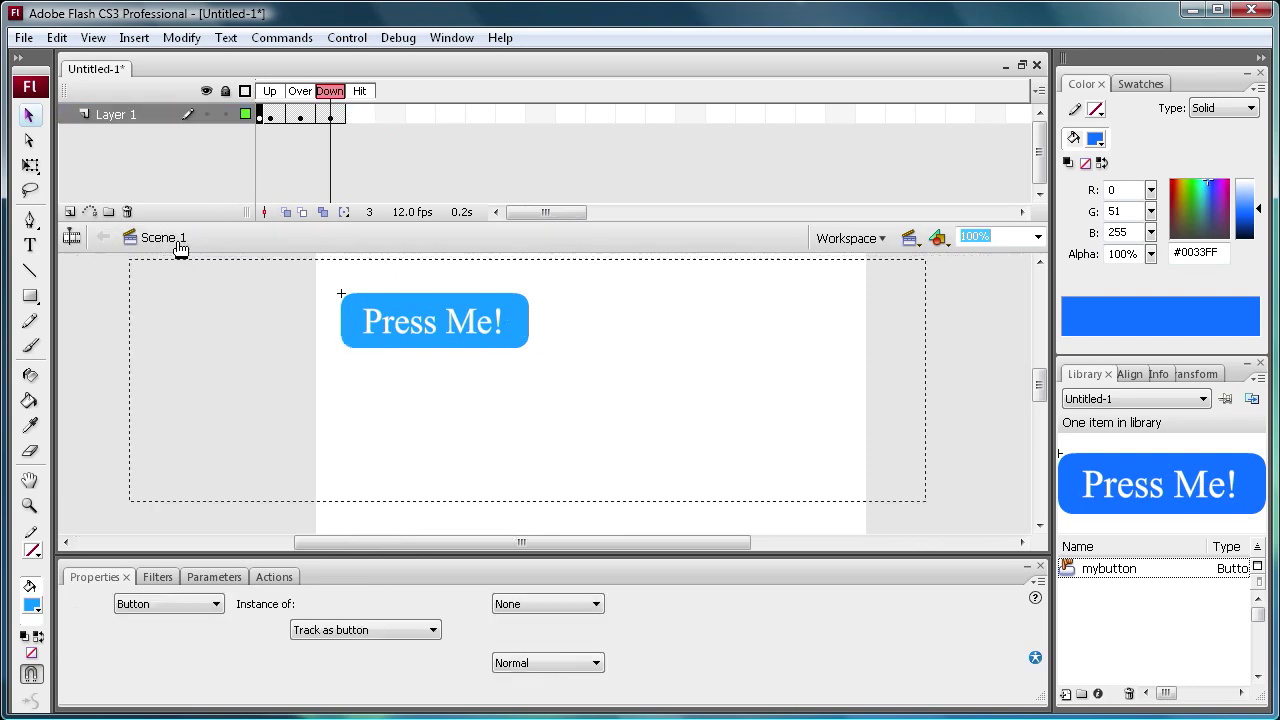
Set the Text tool to Webdings, size 96, colour #666666
{"action": "left_click", "coordinate": [471, 464]}
{"action": "left_click", "coordinate": [29, 244]}
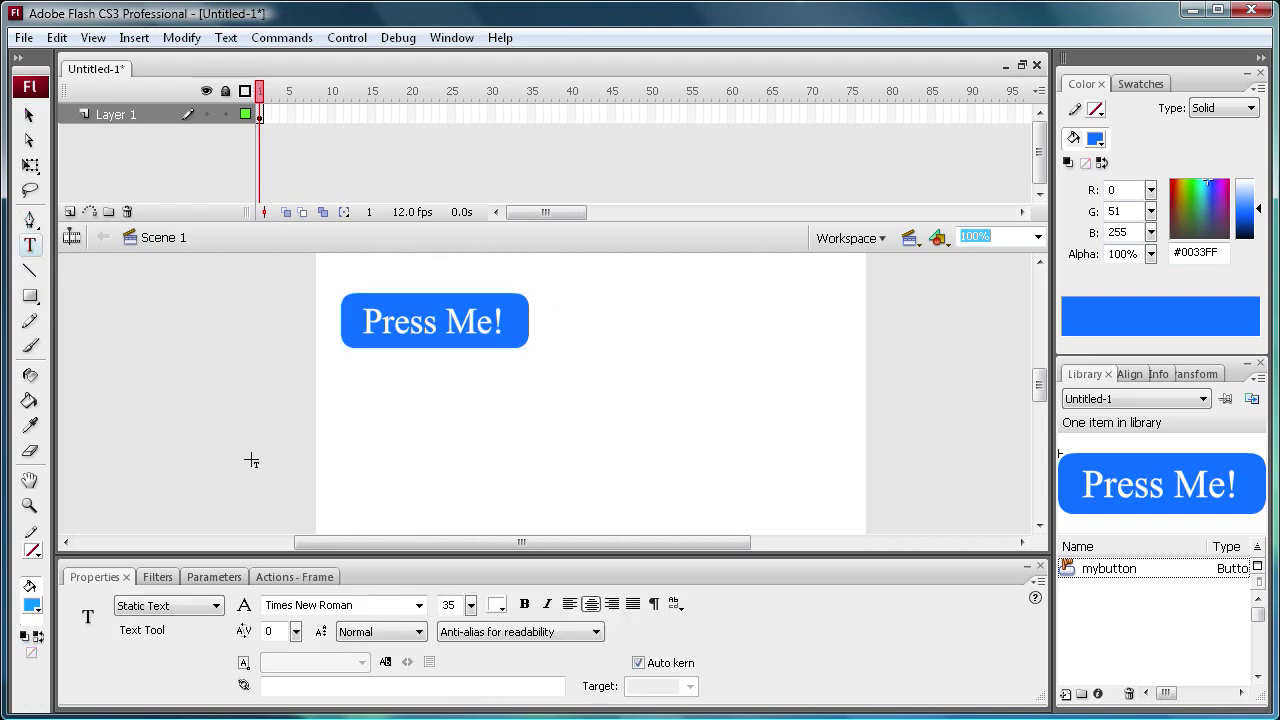
{"action": "left_click", "coordinate": [421, 607]}
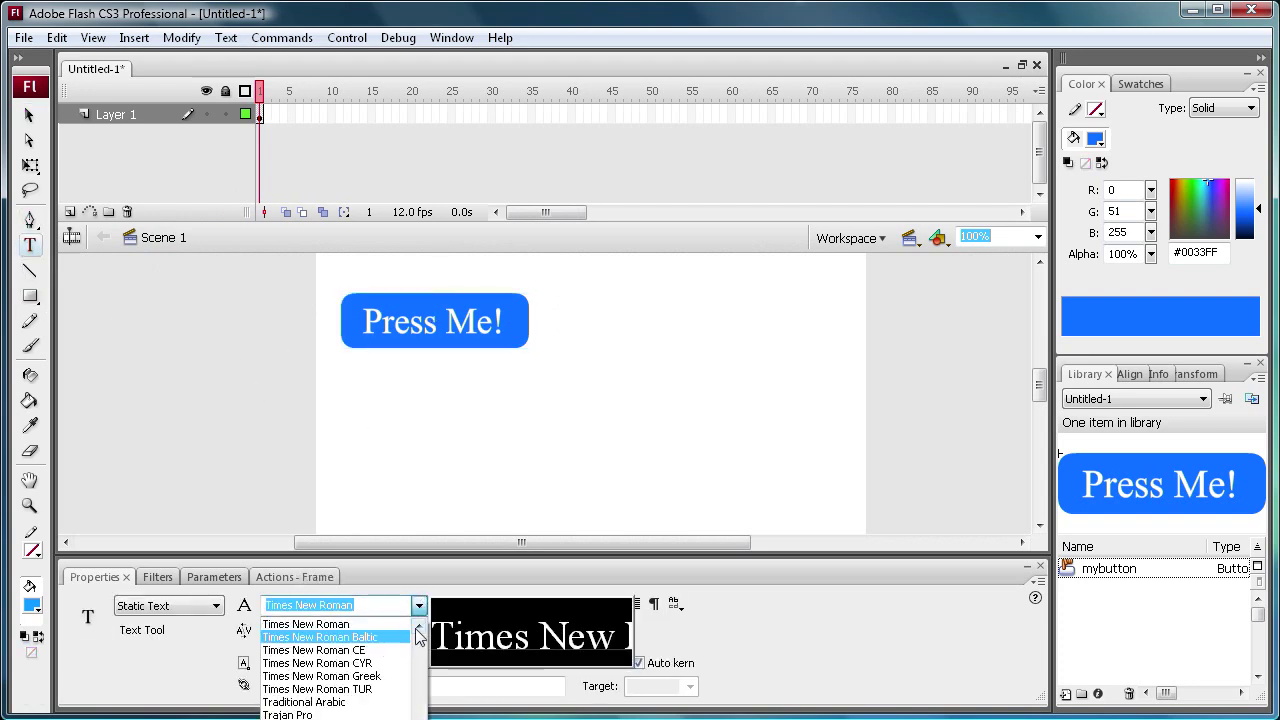
{"action": "scroll", "coordinate": [340, 660], "scroll_direction": "down", "scroll_amount": 3}
{"action": "scroll", "coordinate": [330, 690], "scroll_direction": "down", "scroll_amount": 1}
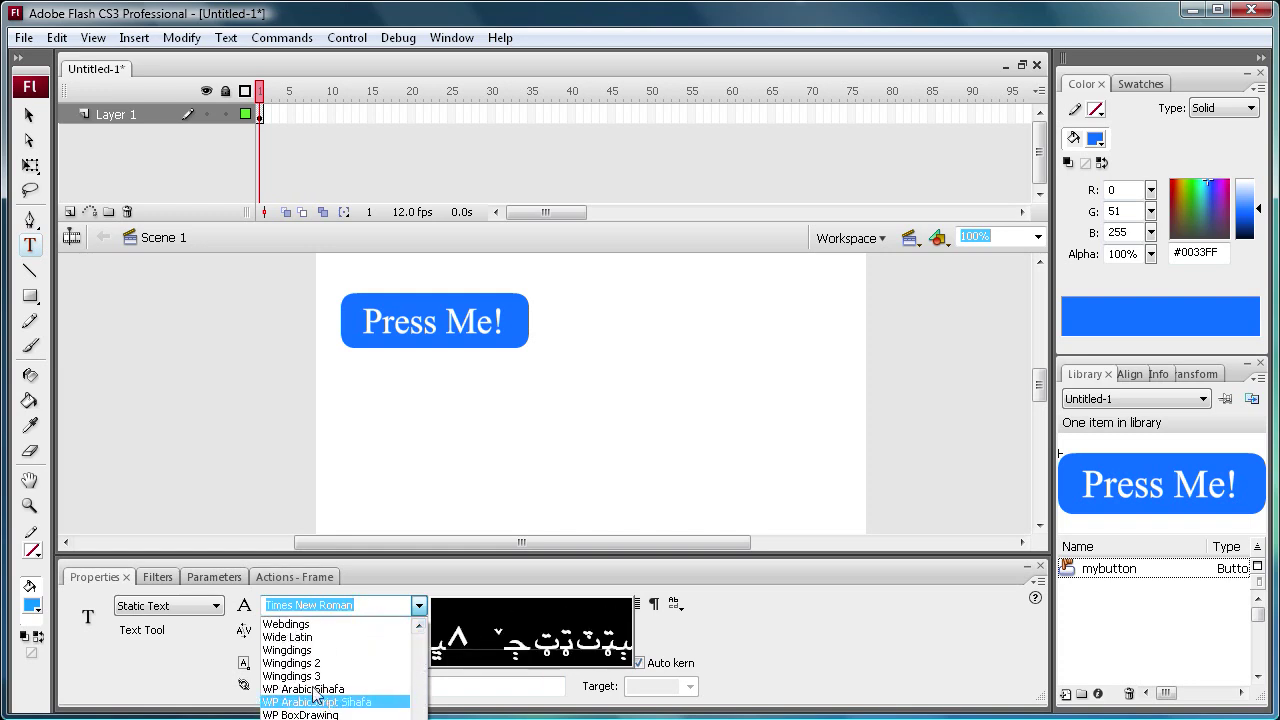
{"action": "scroll", "coordinate": [323, 655], "scroll_direction": "up", "scroll_amount": 1}
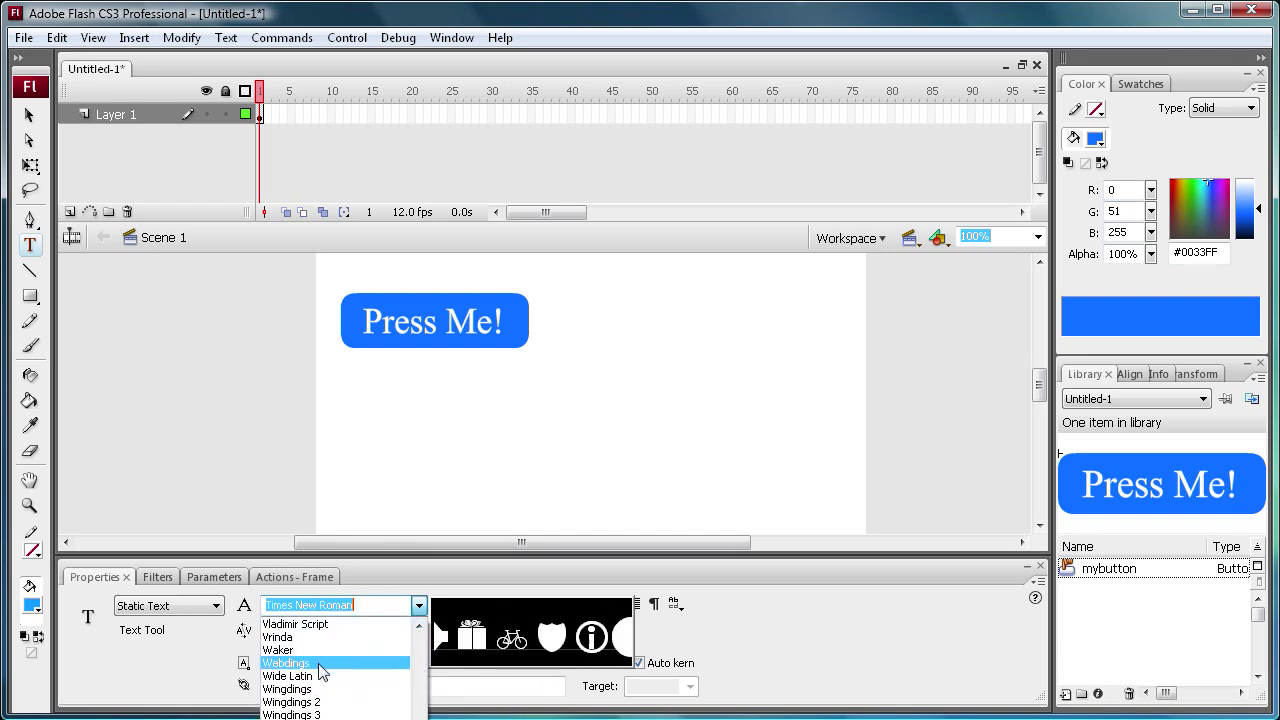
{"action": "left_click", "coordinate": [320, 664]}
{"action": "left_click_drag", "start_coordinate": [473, 610], "coordinate": [477, 529]}
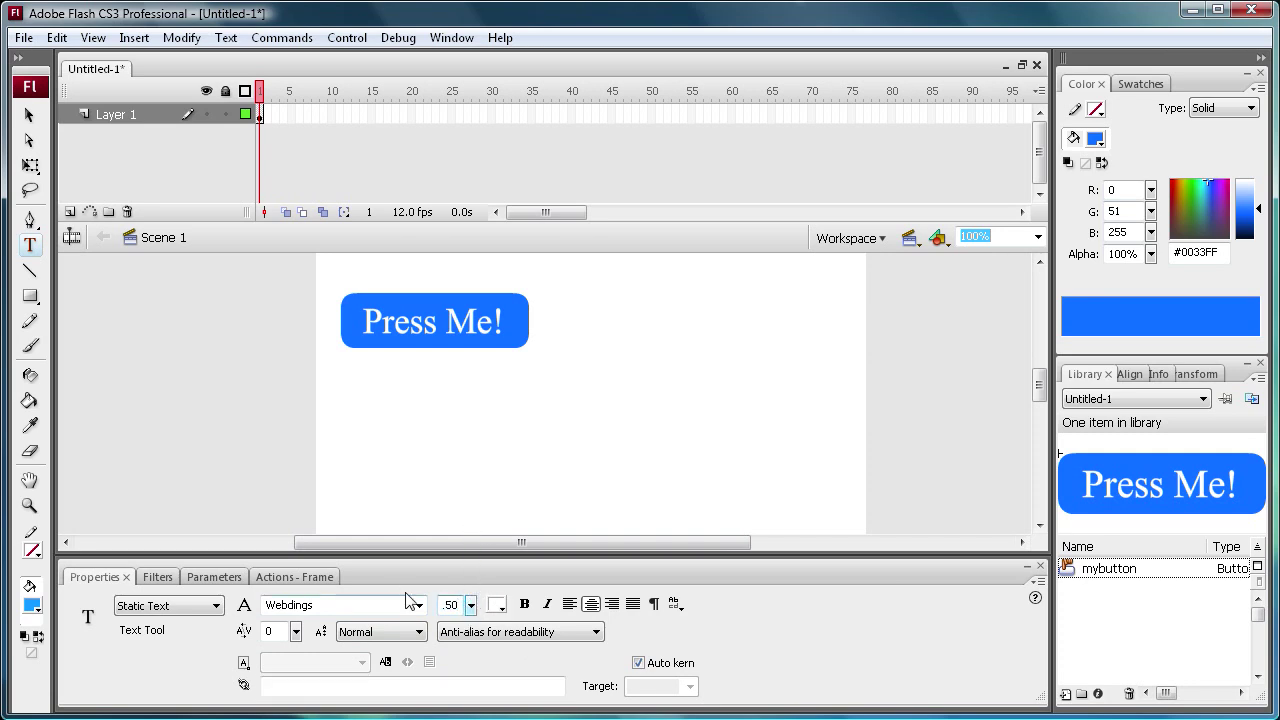
{"action": "left_click", "coordinate": [496, 605]}
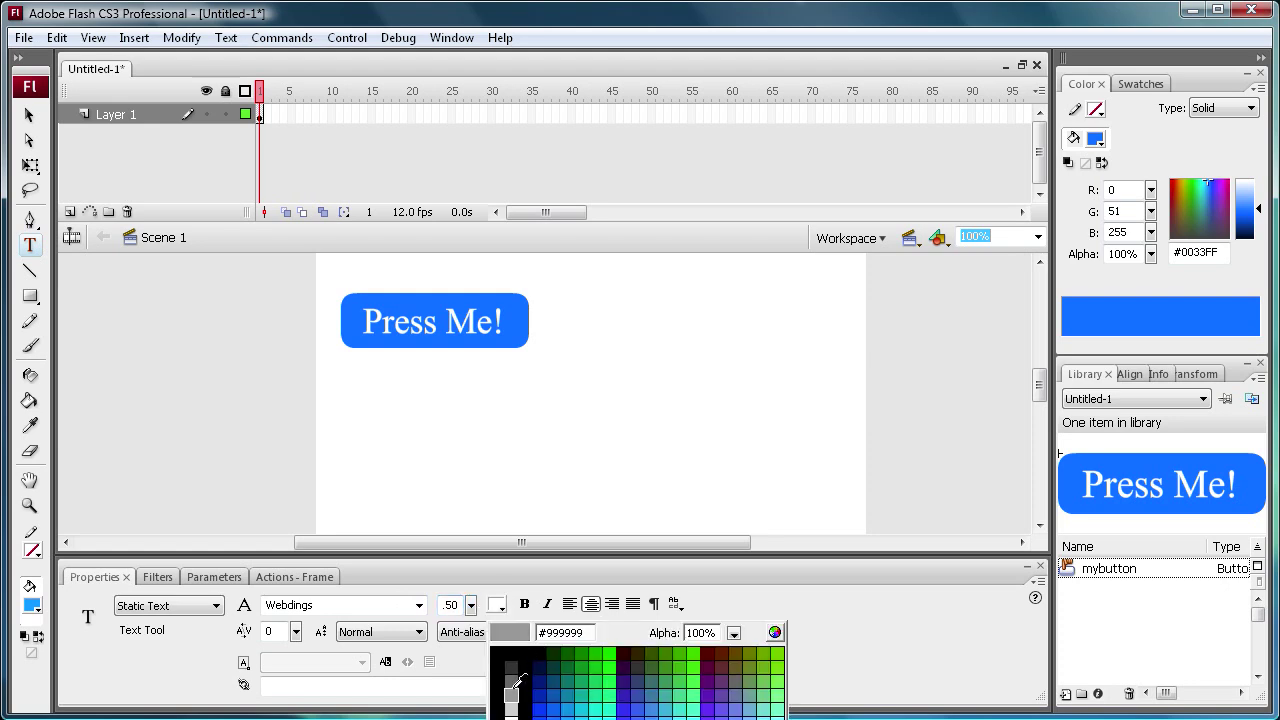
{"action": "left_click", "coordinate": [512, 677]}
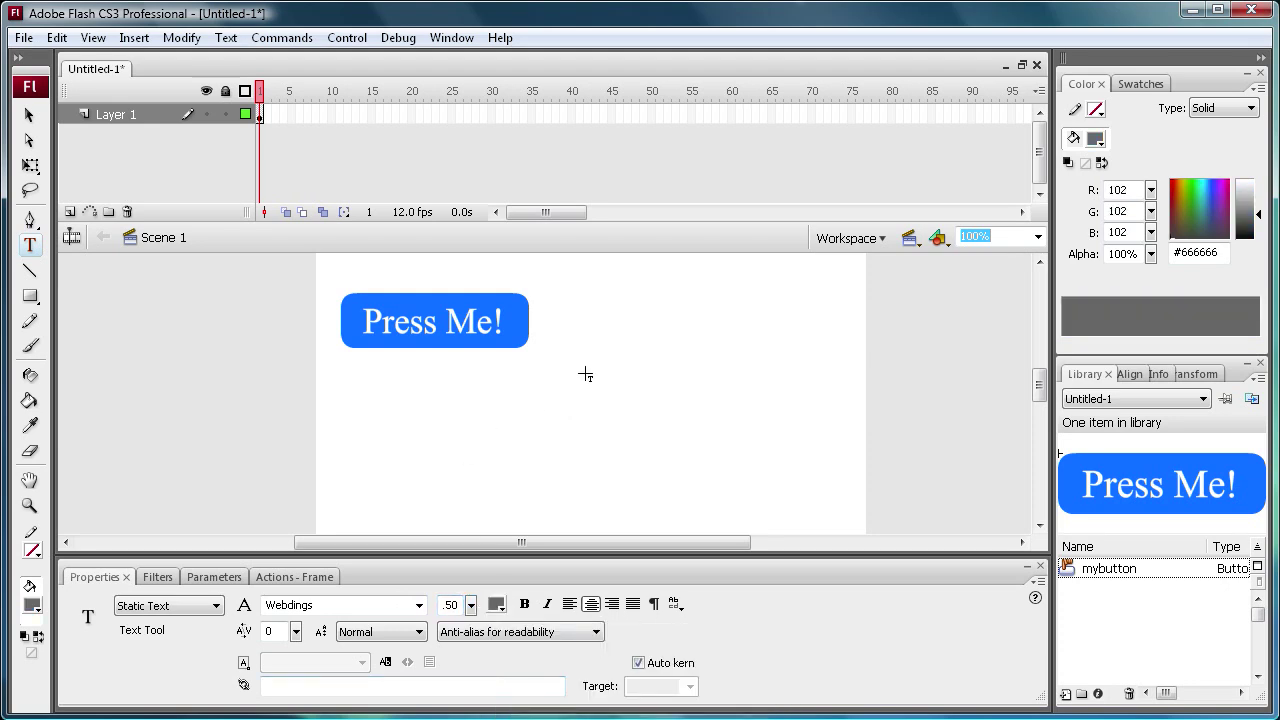
Type '4' beside Press Me! to create the grey play triangle
{"action": "left_click", "coordinate": [634, 414]}
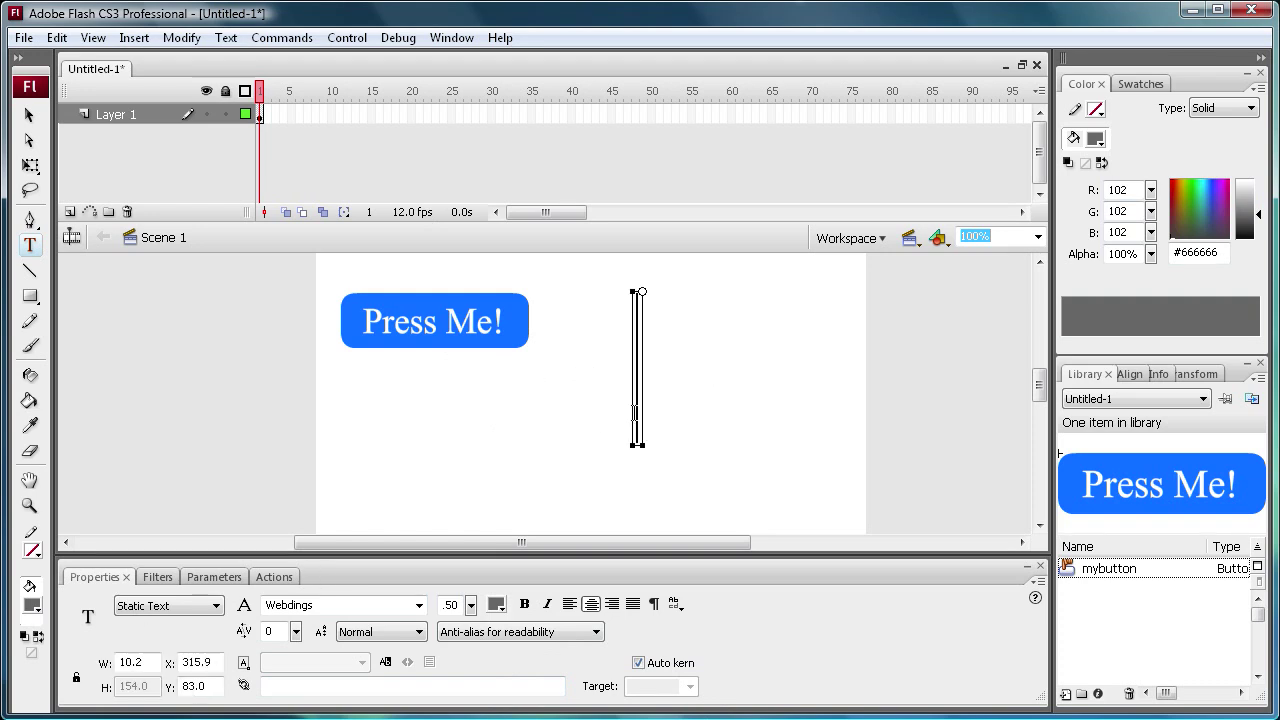
{"action": "type", "text": "3"}
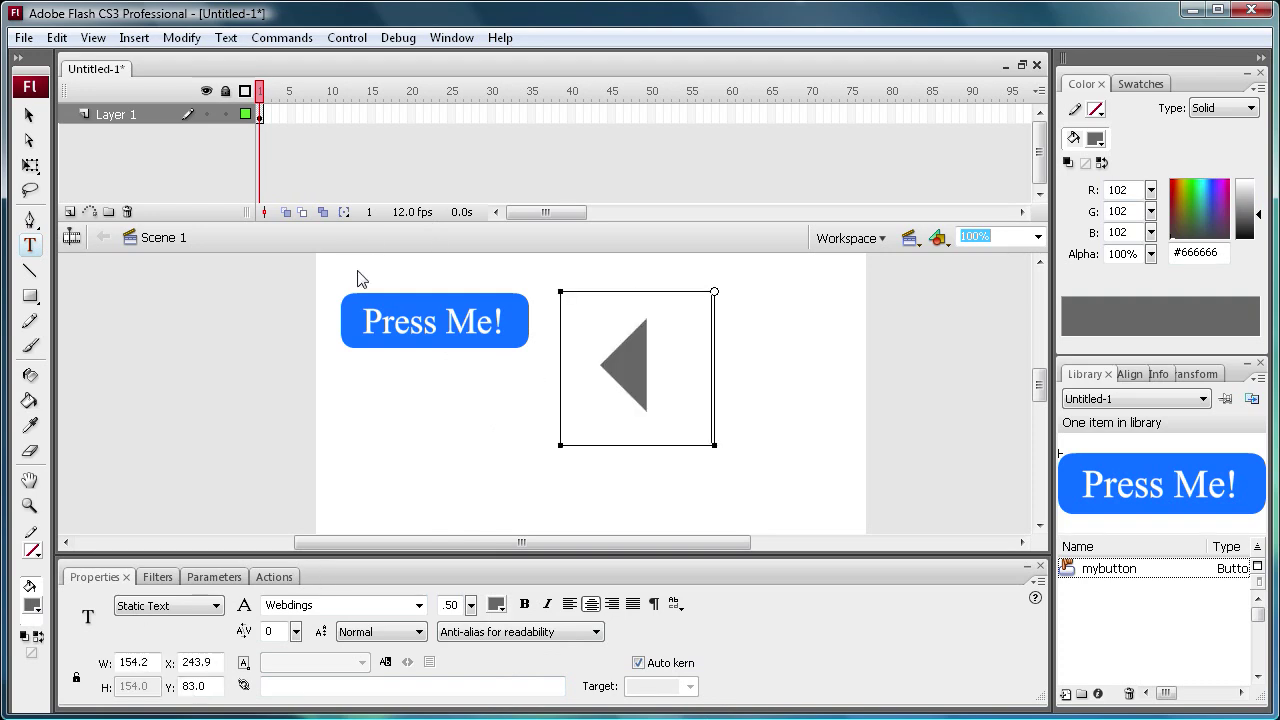
{"action": "key", "text": "BackSpace"}
{"action": "type", "text": "4"}
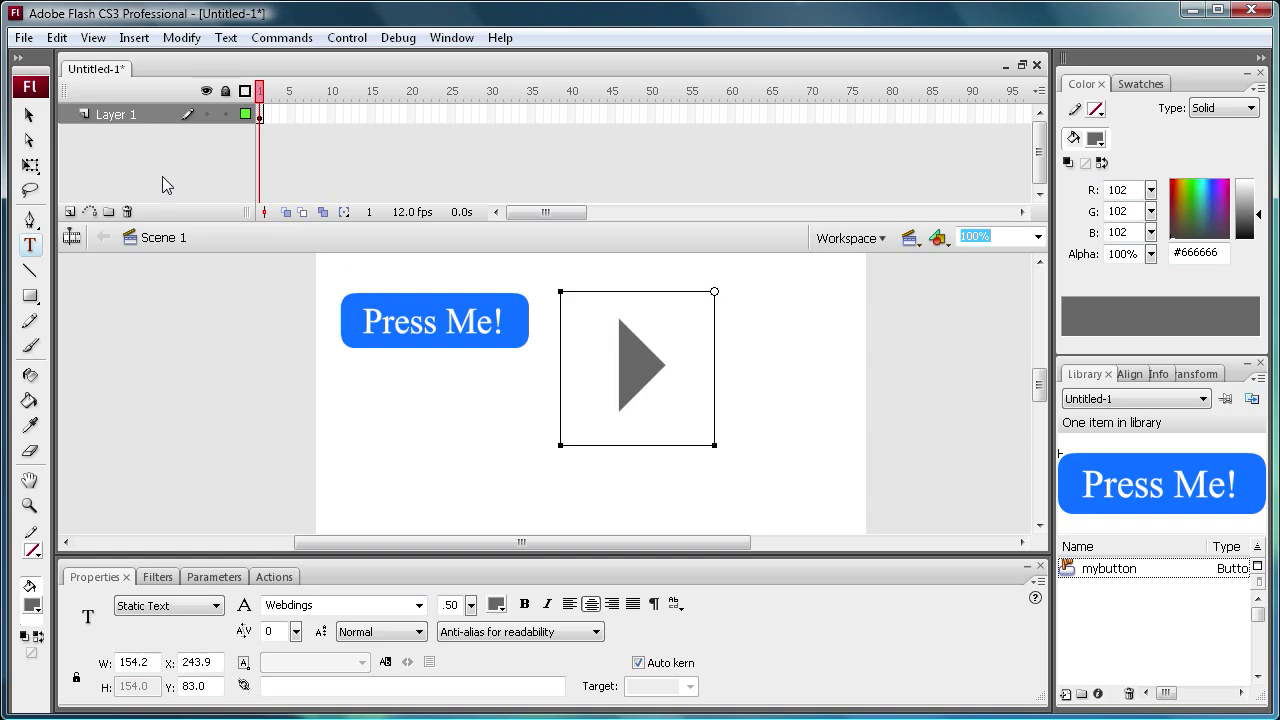
{"action": "left_click", "coordinate": [29, 114]}
Place the grey triangle under the Press Me! button's left side at X 39
{"action": "left_click_drag", "start_coordinate": [624, 355], "coordinate": [414, 434]}
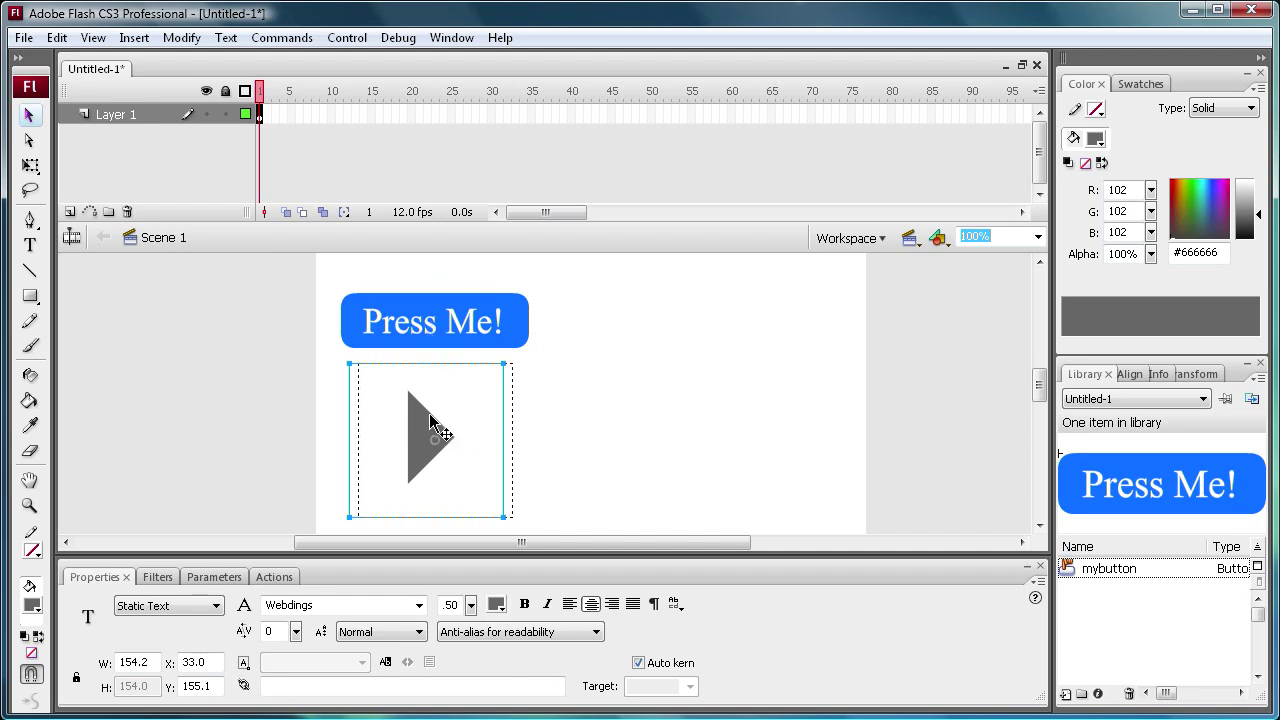
{"action": "left_click_drag", "start_coordinate": [429, 415], "coordinate": [429, 415]}
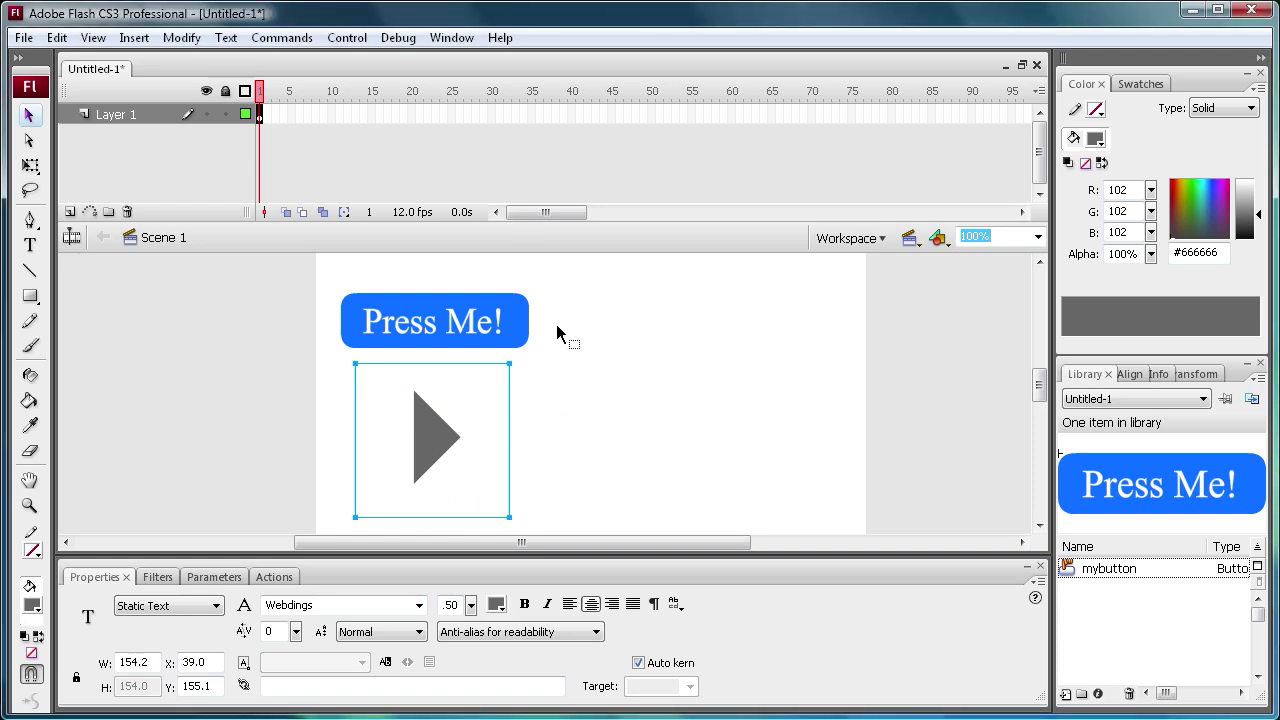
{"action": "key", "text": "F8"}
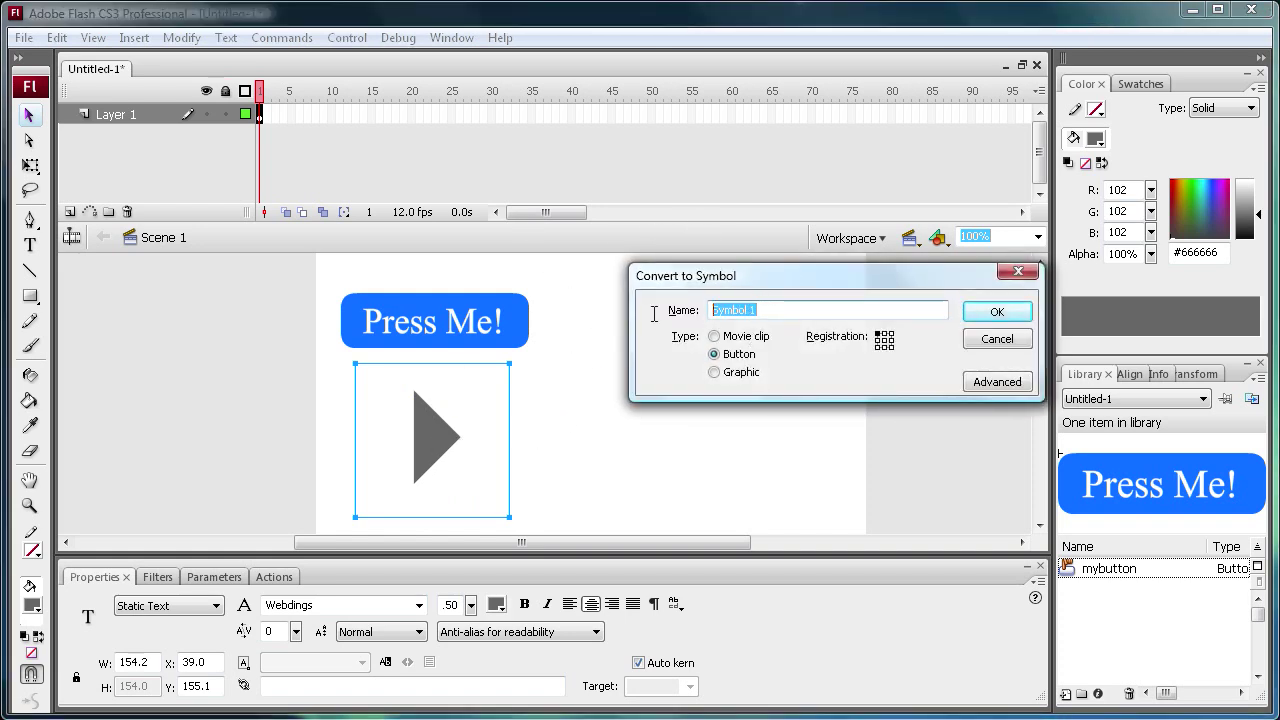
Make the triangle Button symbol mybutton2, open it, and copy its Up keyframe
{"action": "type", "text": "mybutton2"}
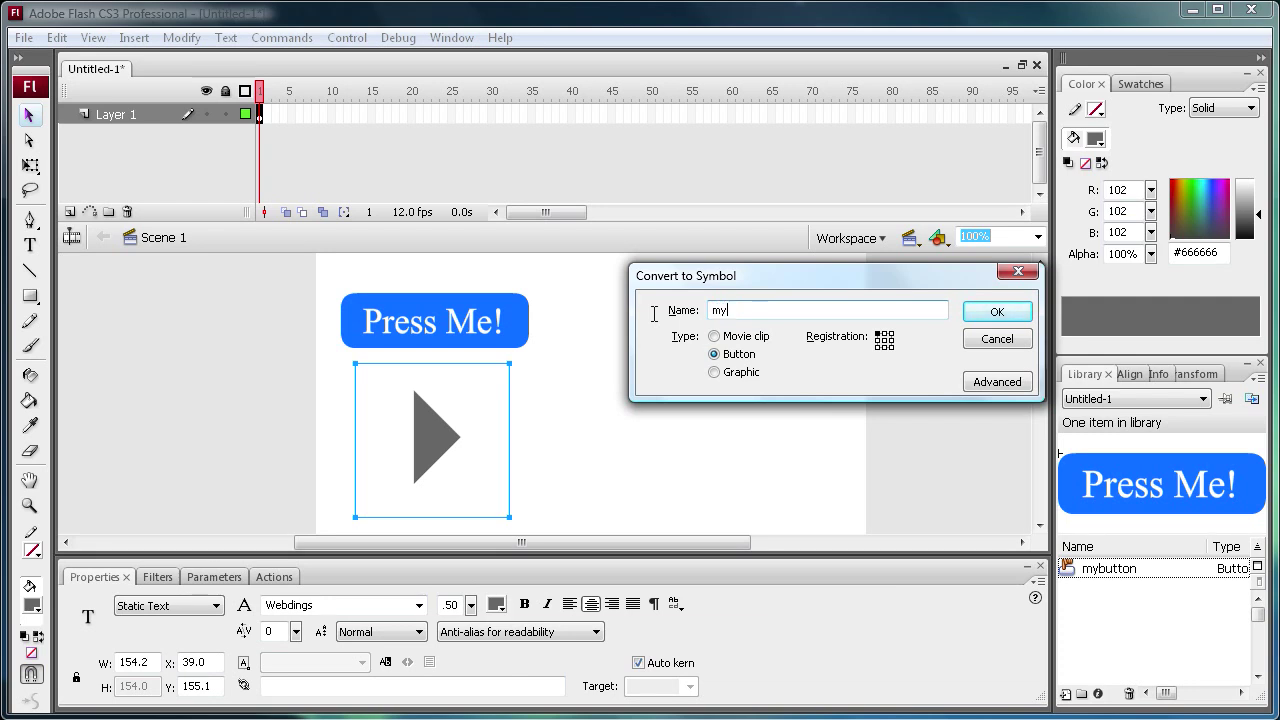
{"action": "left_click", "coordinate": [997, 312]}
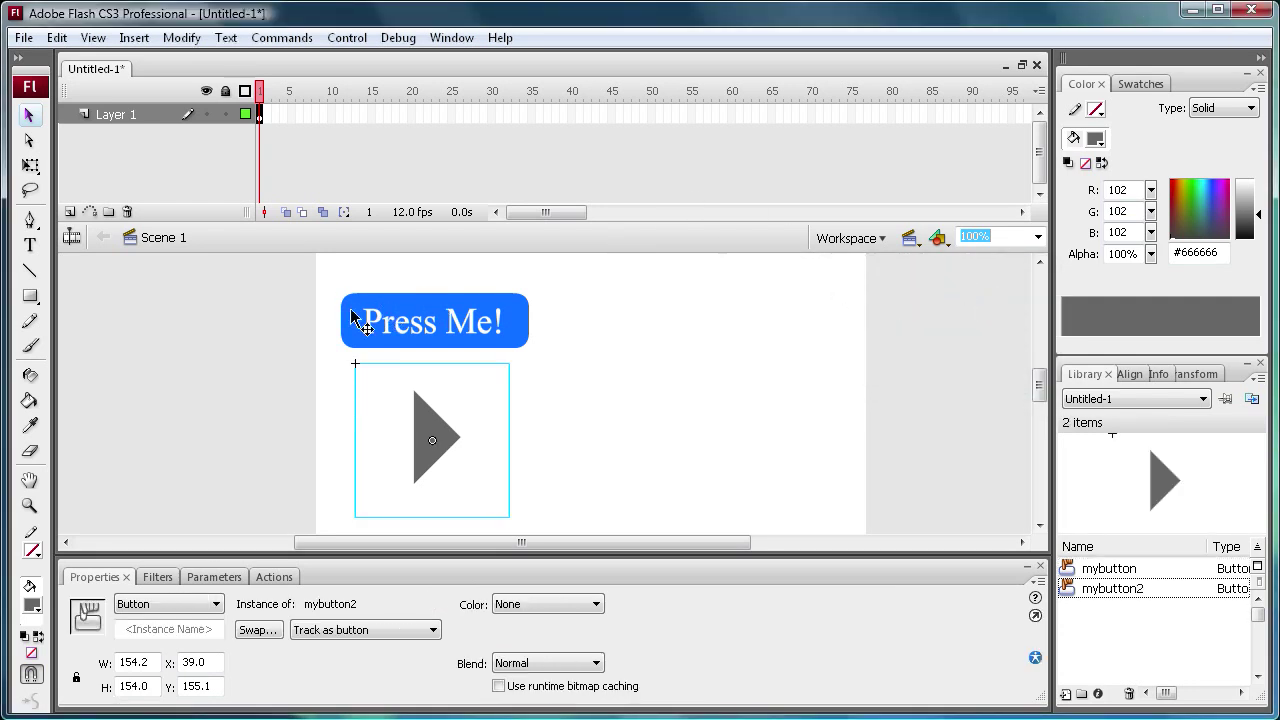
{"action": "double_click", "coordinate": [398, 410]}
{"action": "right_click", "coordinate": [287, 118]}
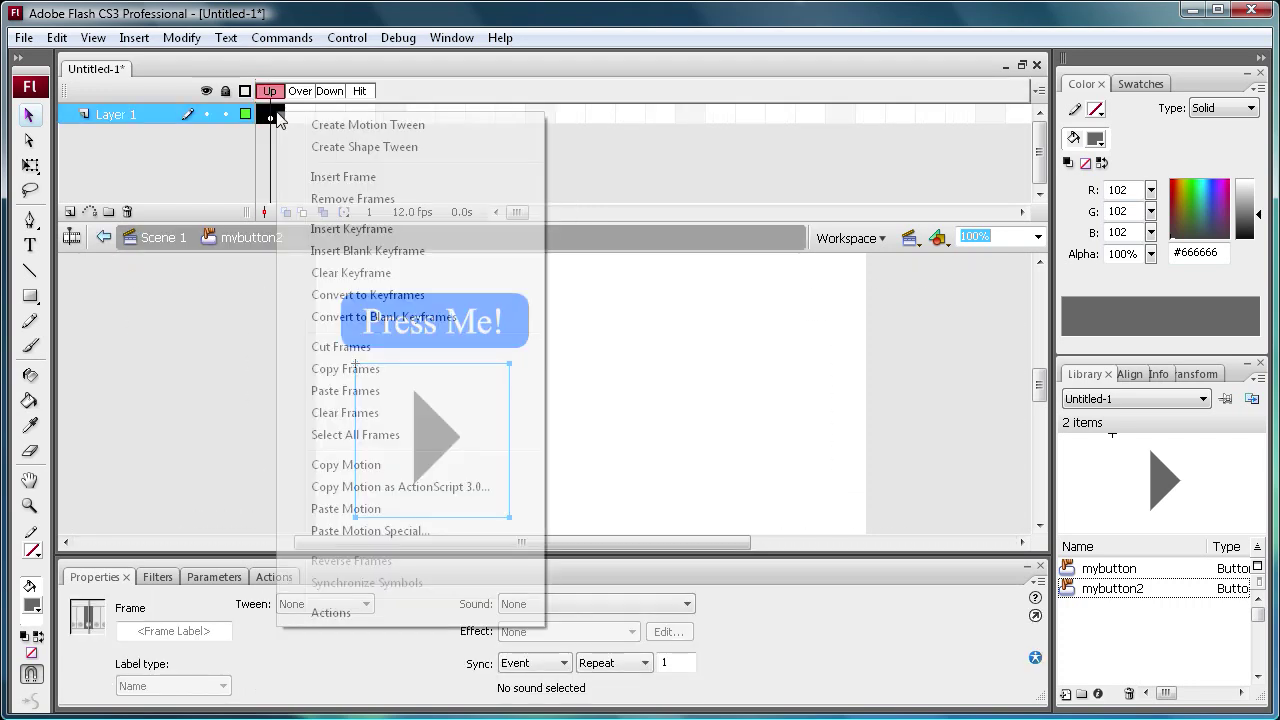
{"action": "left_click", "coordinate": [371, 371]}
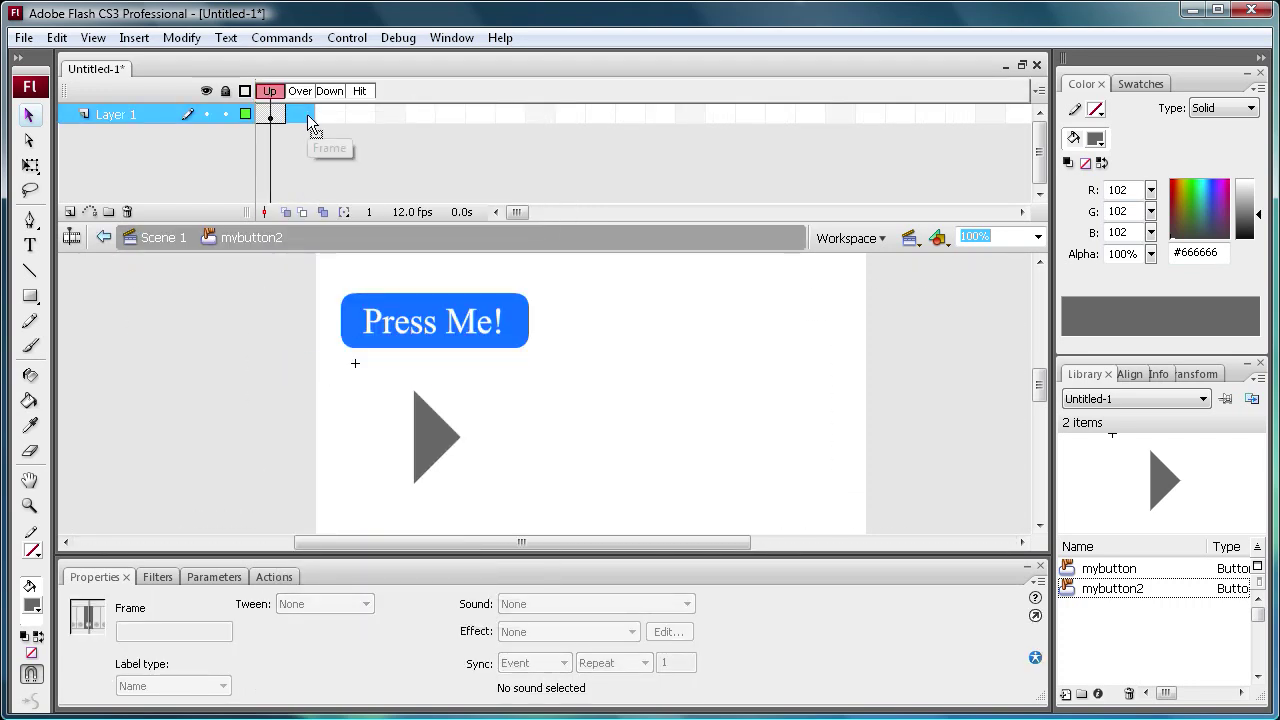
Paste the triangle keyframe into the Over, Down and Hit frames
{"action": "left_click", "coordinate": [360, 116], "text": "shift"}
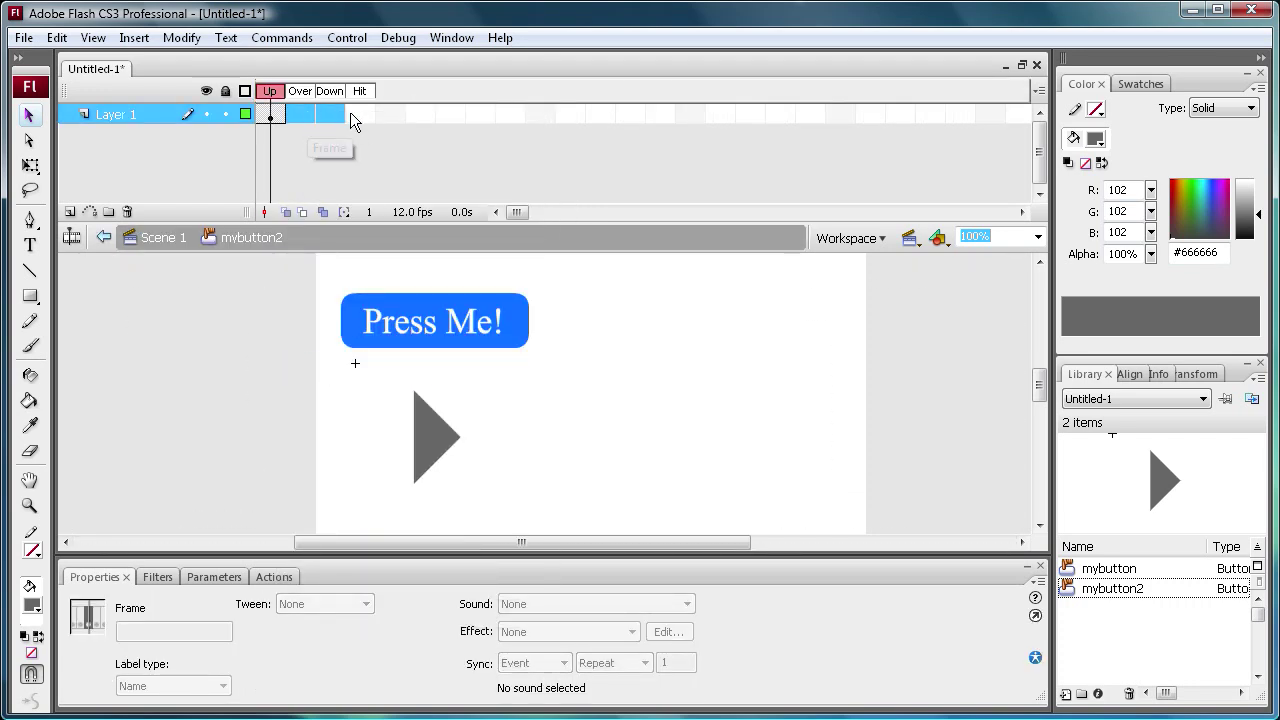
{"action": "right_click", "coordinate": [298, 110]}
{"action": "left_click", "coordinate": [390, 386]}
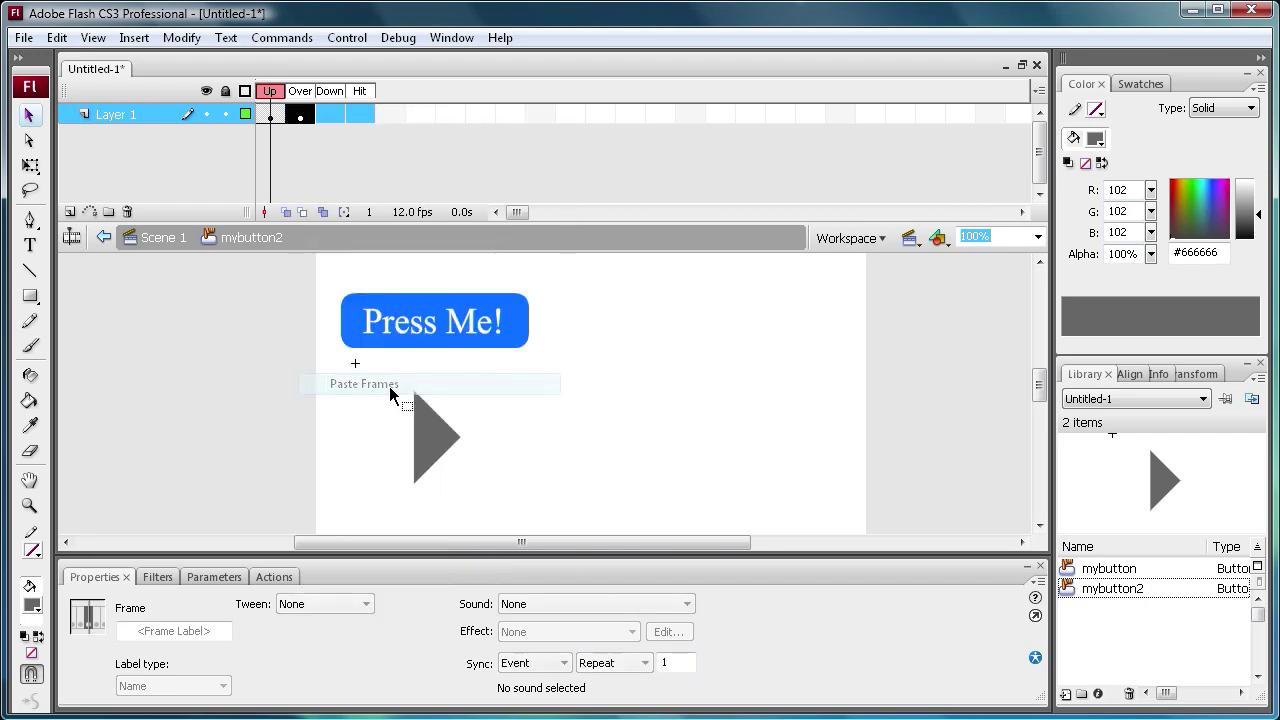
{"action": "left_click", "coordinate": [326, 128]}
{"action": "right_click", "coordinate": [335, 125]}
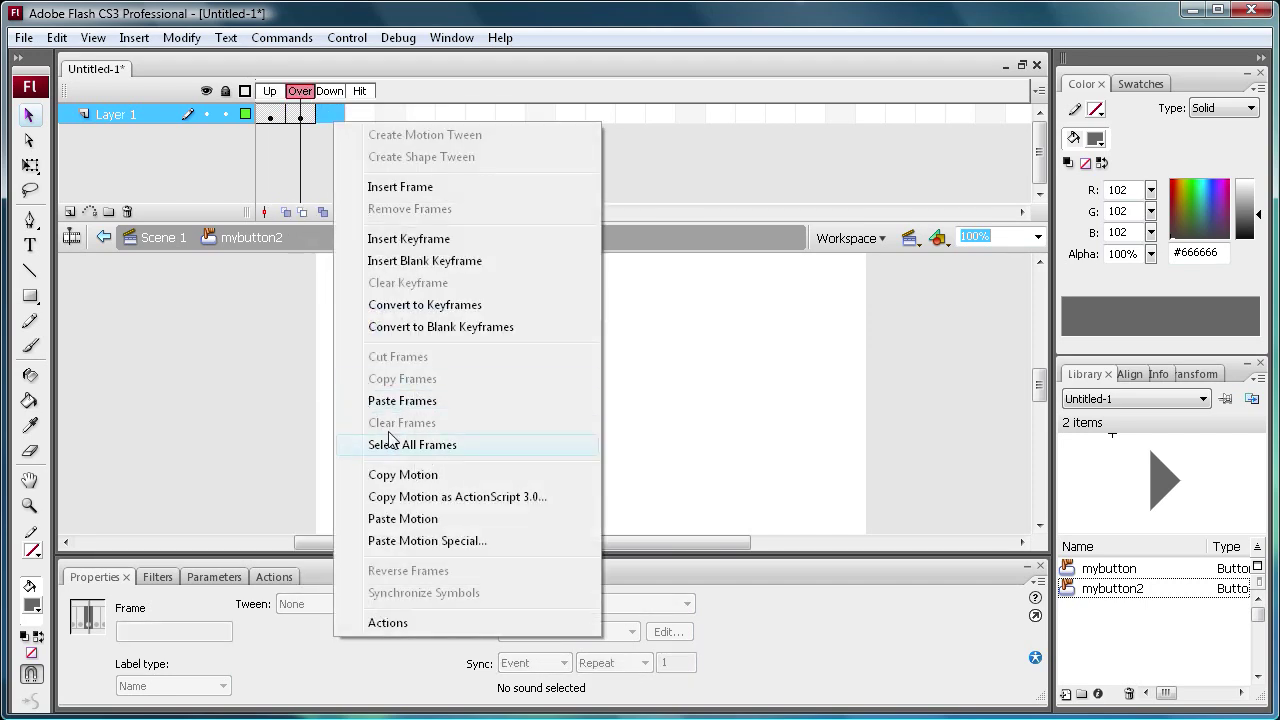
{"action": "left_click", "coordinate": [392, 398]}
{"action": "right_click", "coordinate": [354, 118]}
{"action": "left_click", "coordinate": [390, 398]}
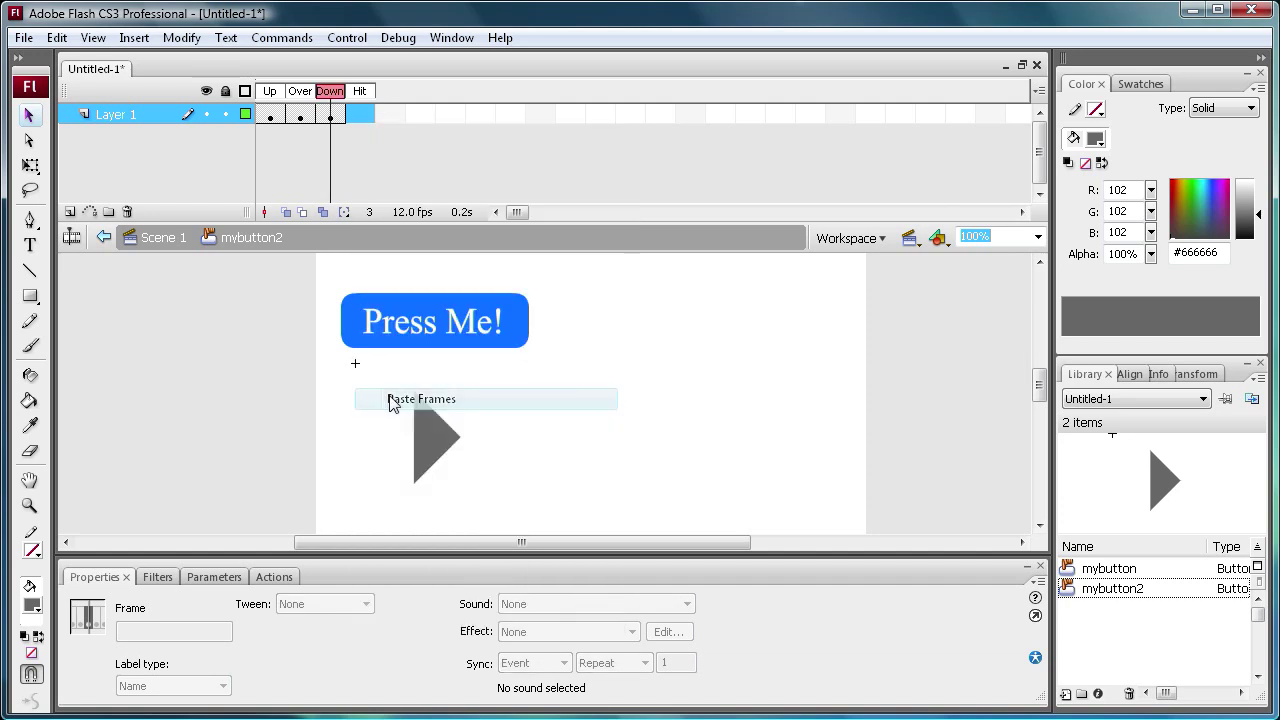
Recolour the Over-state triangle to lighter grey #999999 and compare it with Up
{"action": "left_click", "coordinate": [271, 115]}
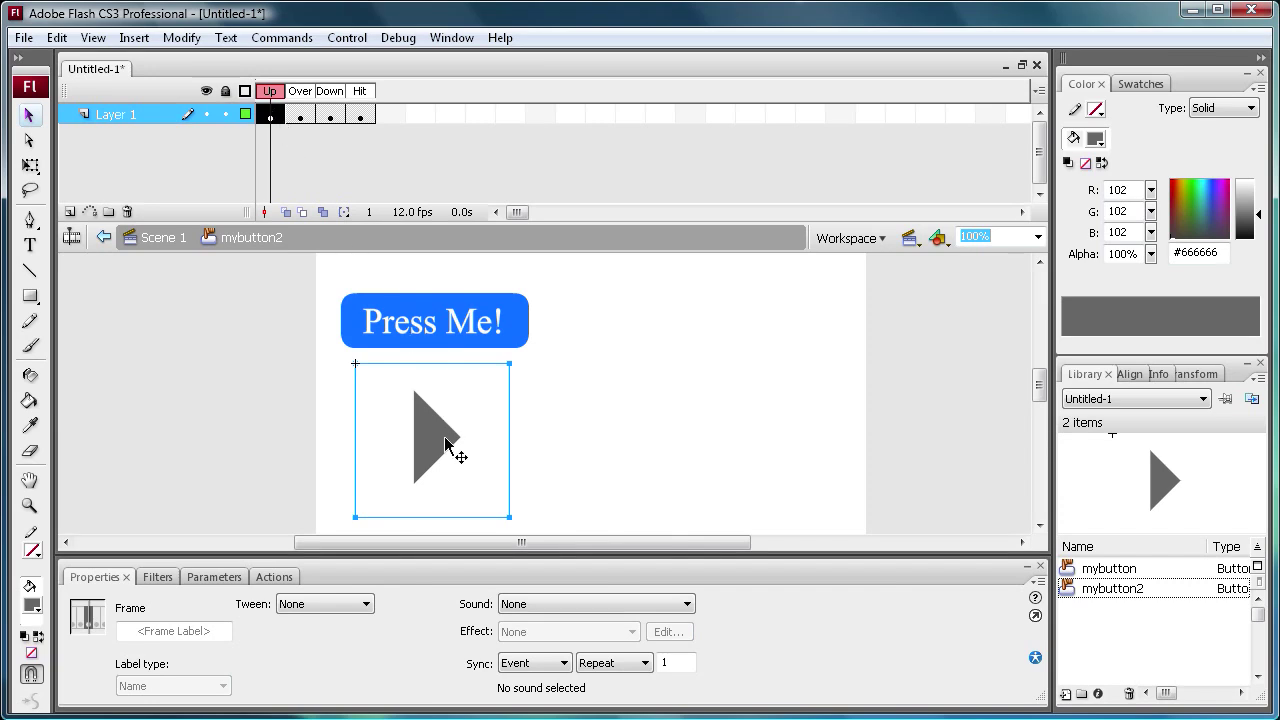
{"action": "left_click", "coordinate": [300, 116]}
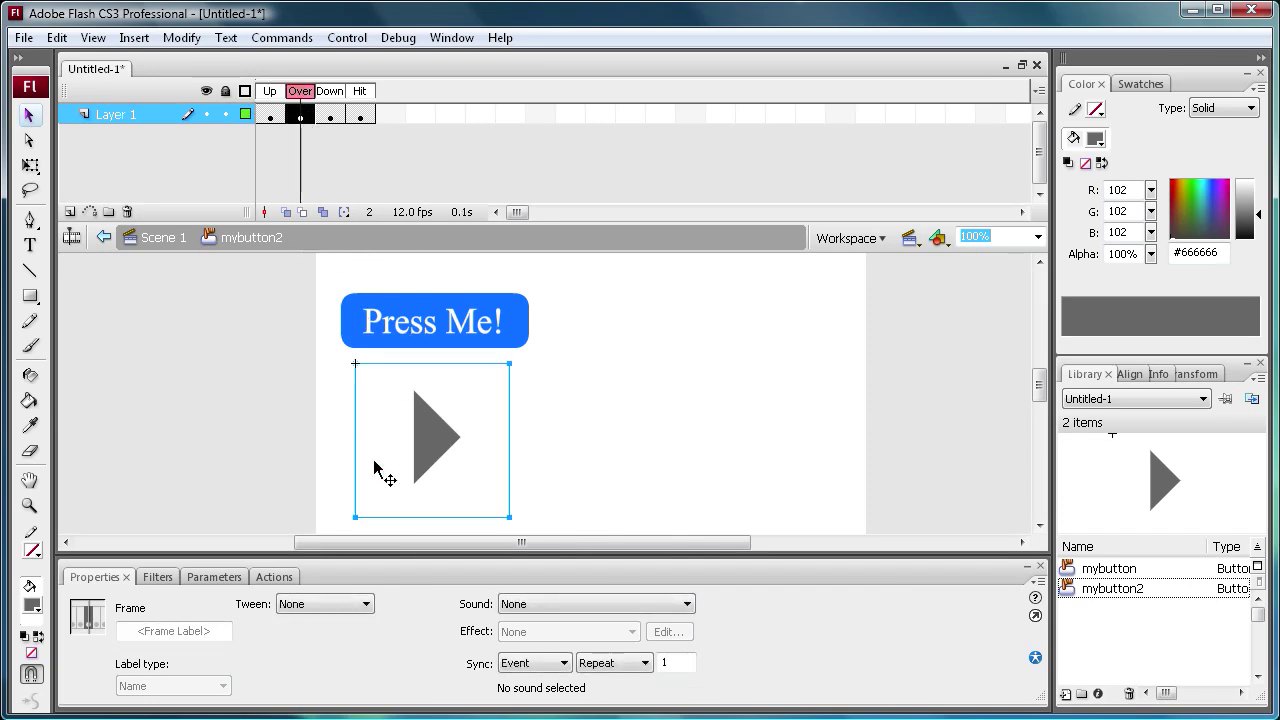
{"action": "left_click", "coordinate": [424, 418]}
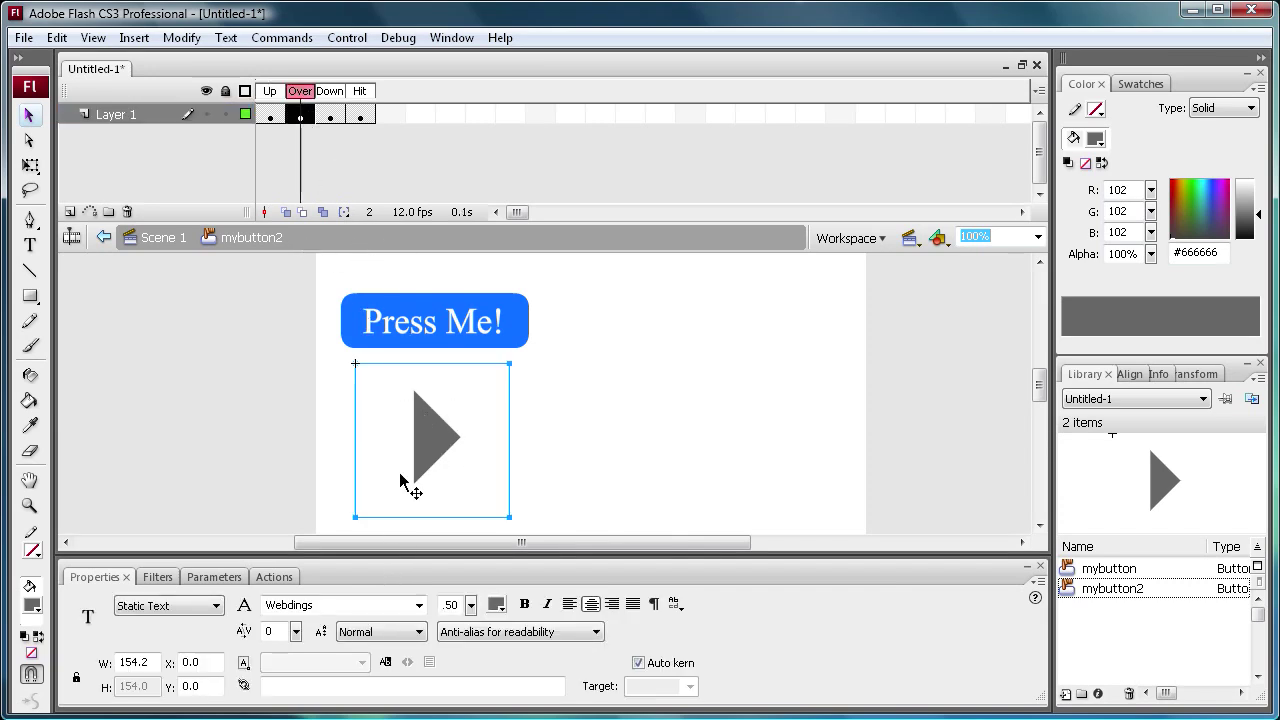
{"action": "left_click", "coordinate": [496, 605]}
{"action": "left_click", "coordinate": [512, 690]}
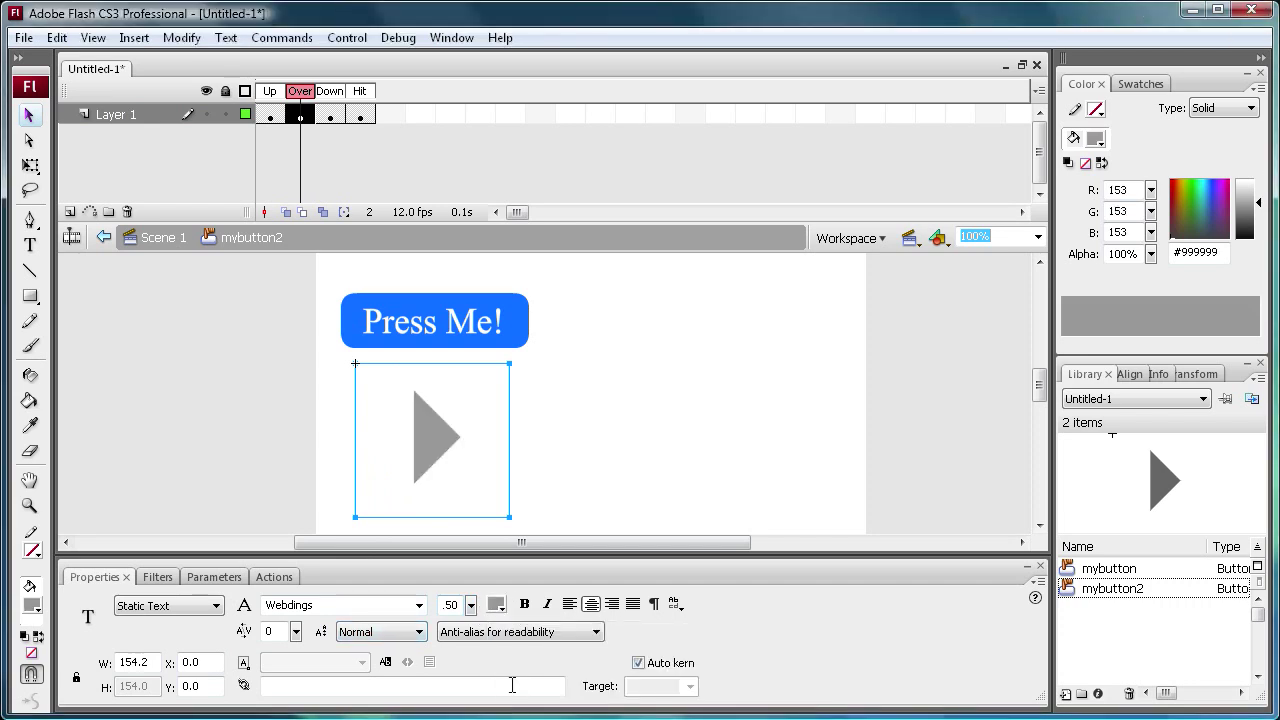
{"action": "left_click", "coordinate": [300, 91]}
{"action": "left_click", "coordinate": [270, 91]}
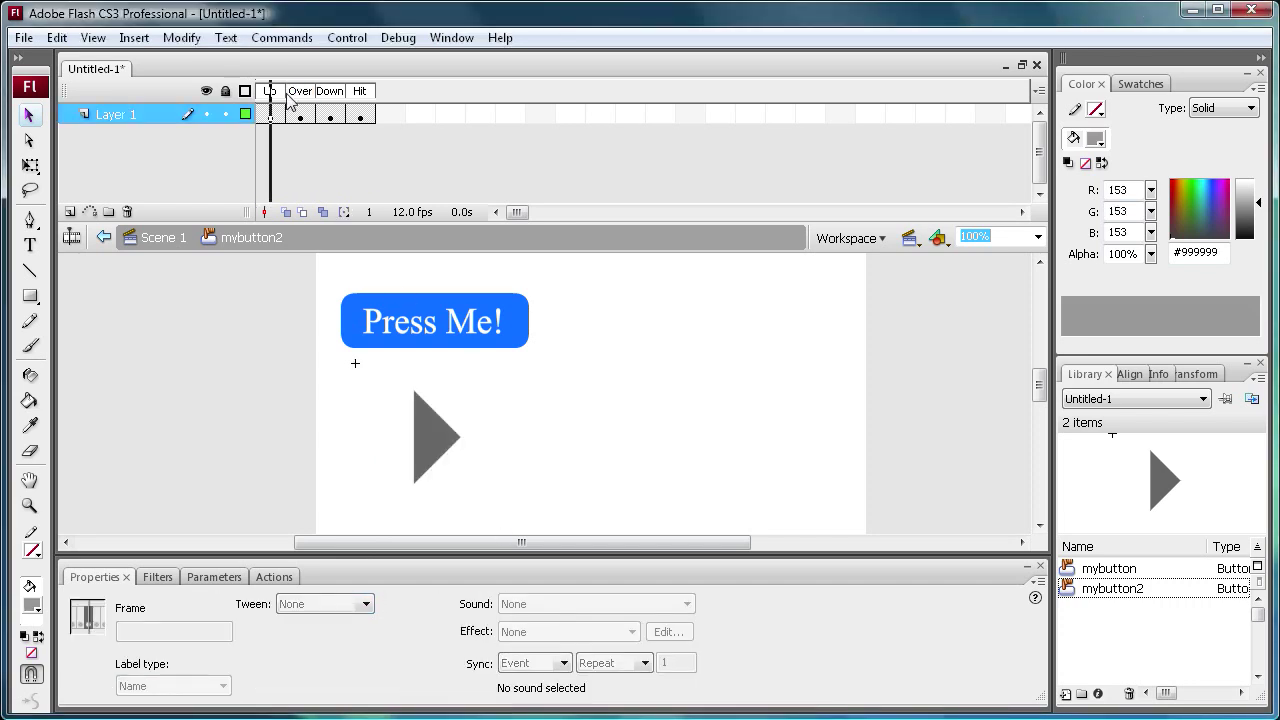
{"action": "left_click", "coordinate": [297, 95]}
{"action": "left_click", "coordinate": [270, 91]}
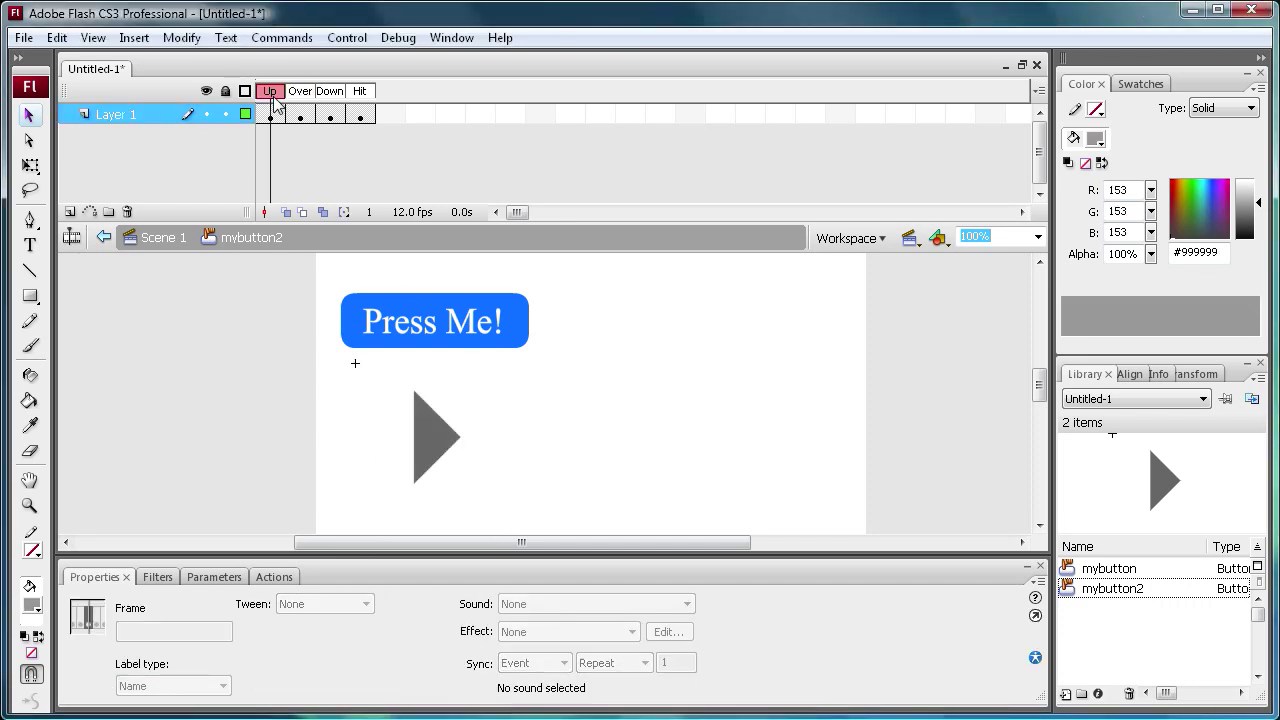
{"action": "left_click", "coordinate": [340, 38]}
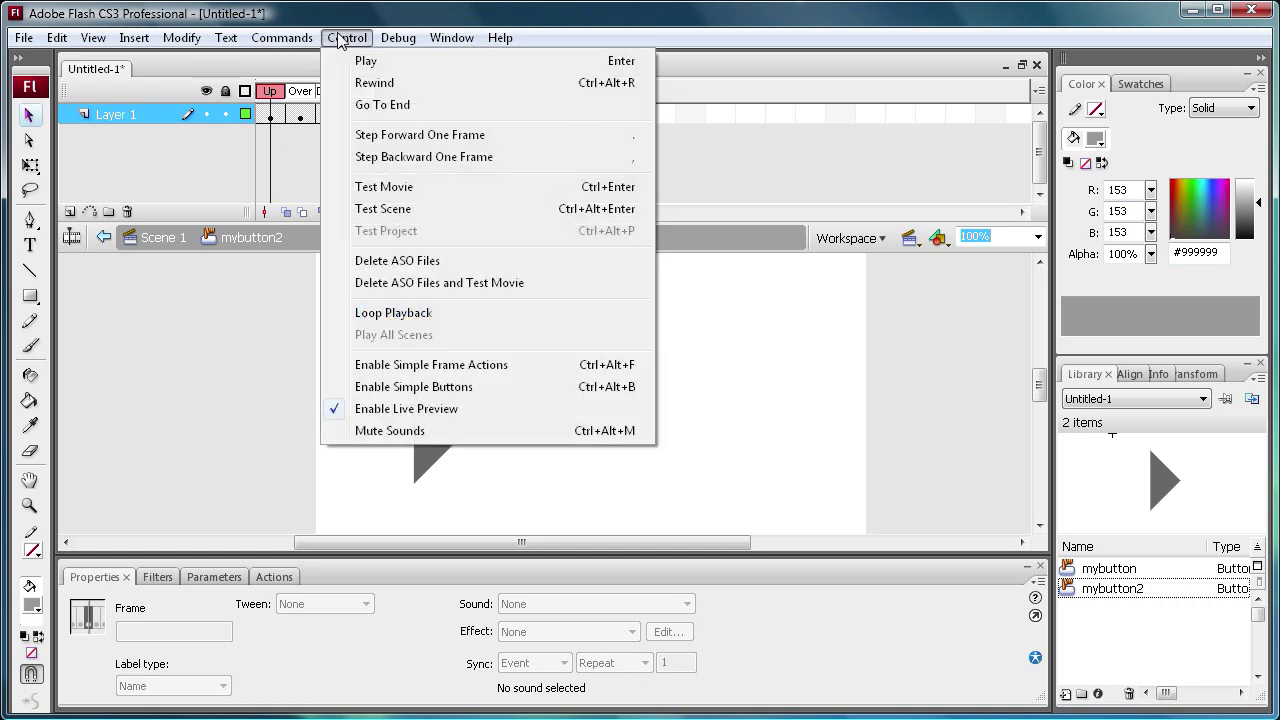
Test-run the movie to check the arrow lightens on hover, then close the preview window
{"action": "left_click", "coordinate": [384, 186]}
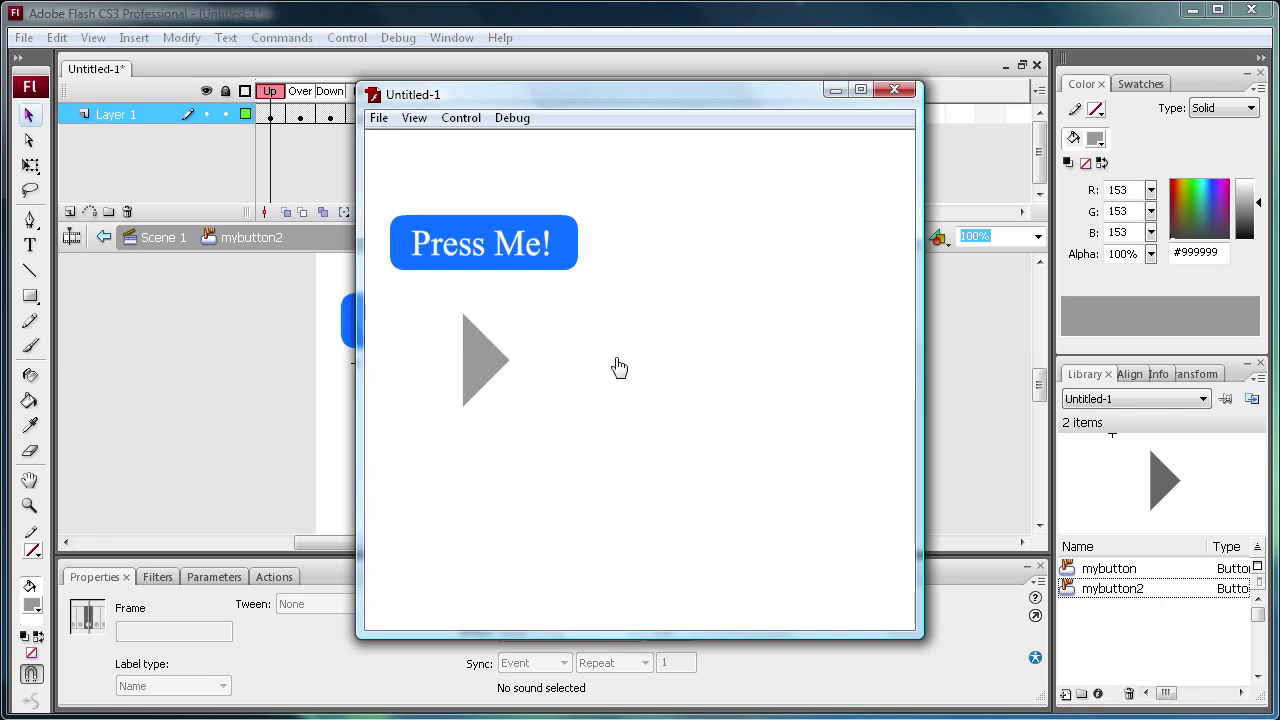
{"action": "left_click", "coordinate": [894, 90]}
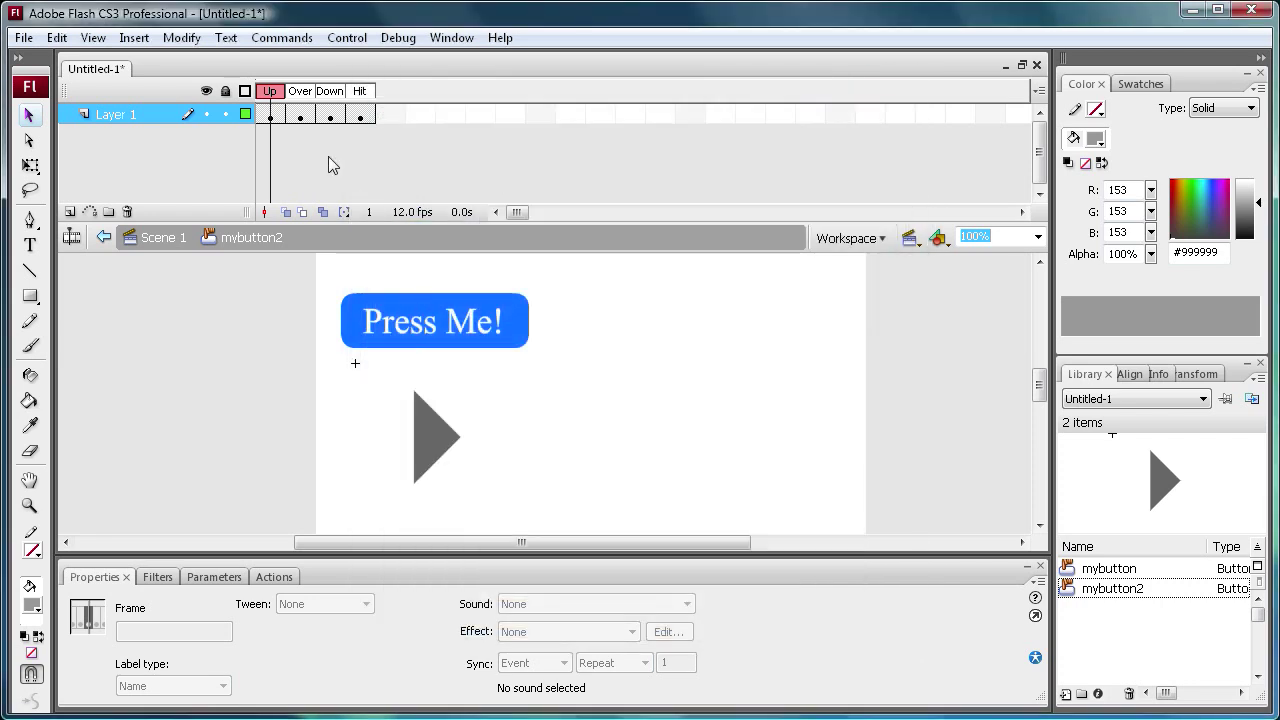
Paste the copied triangle frames into the button's Over and Down frames
{"action": "left_click", "coordinate": [301, 114]}
{"action": "right_click", "coordinate": [301, 114]}
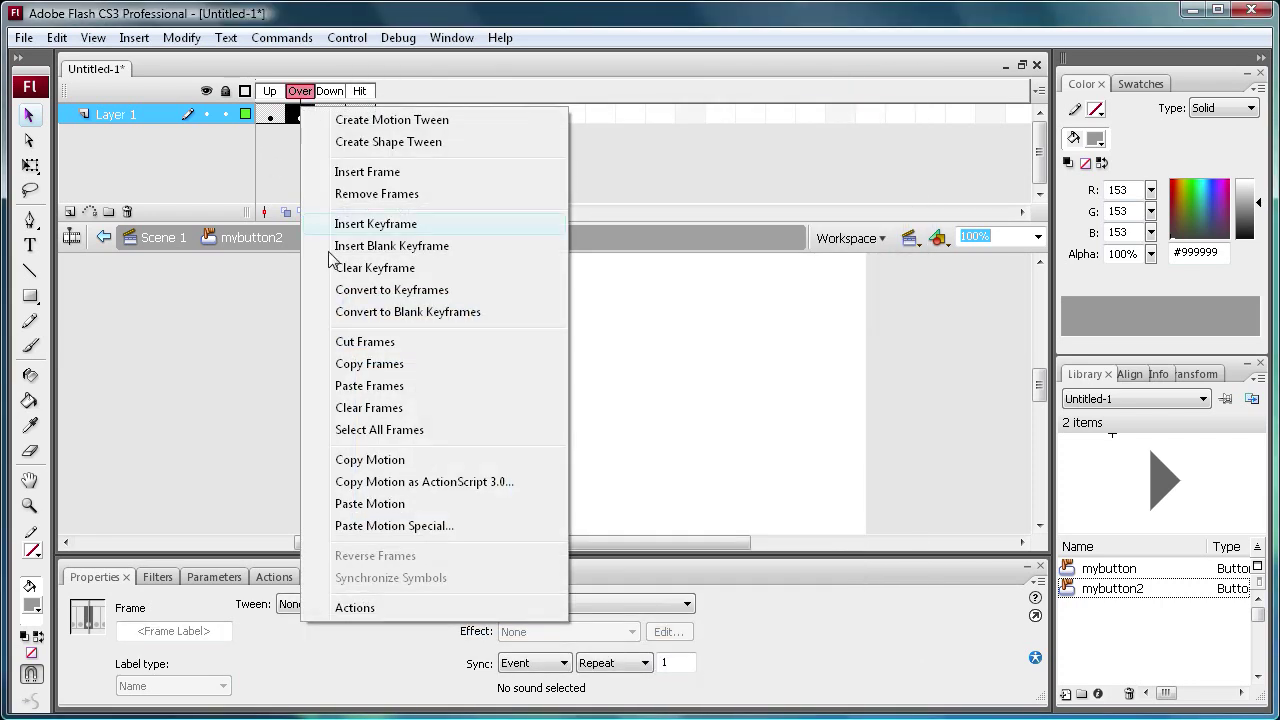
{"action": "left_click", "coordinate": [358, 385]}
{"action": "left_click", "coordinate": [329, 114]}
{"action": "right_click", "coordinate": [327, 116]}
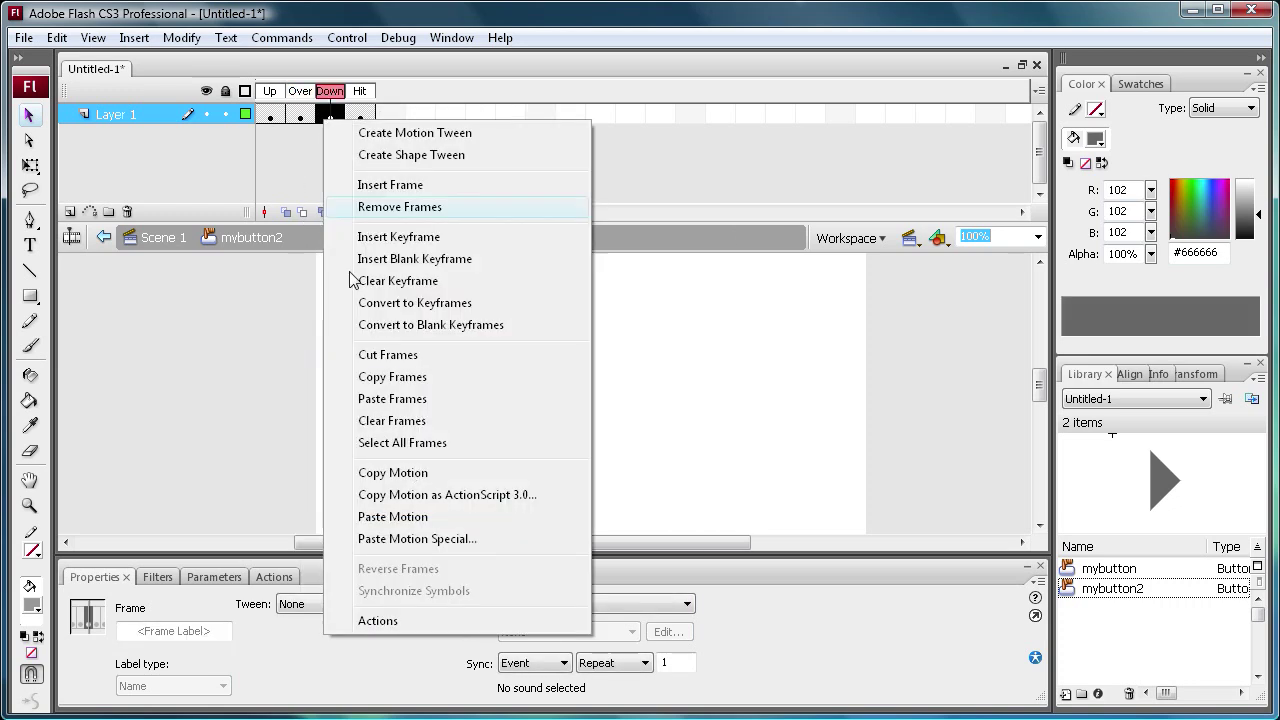
{"action": "left_click", "coordinate": [396, 399]}
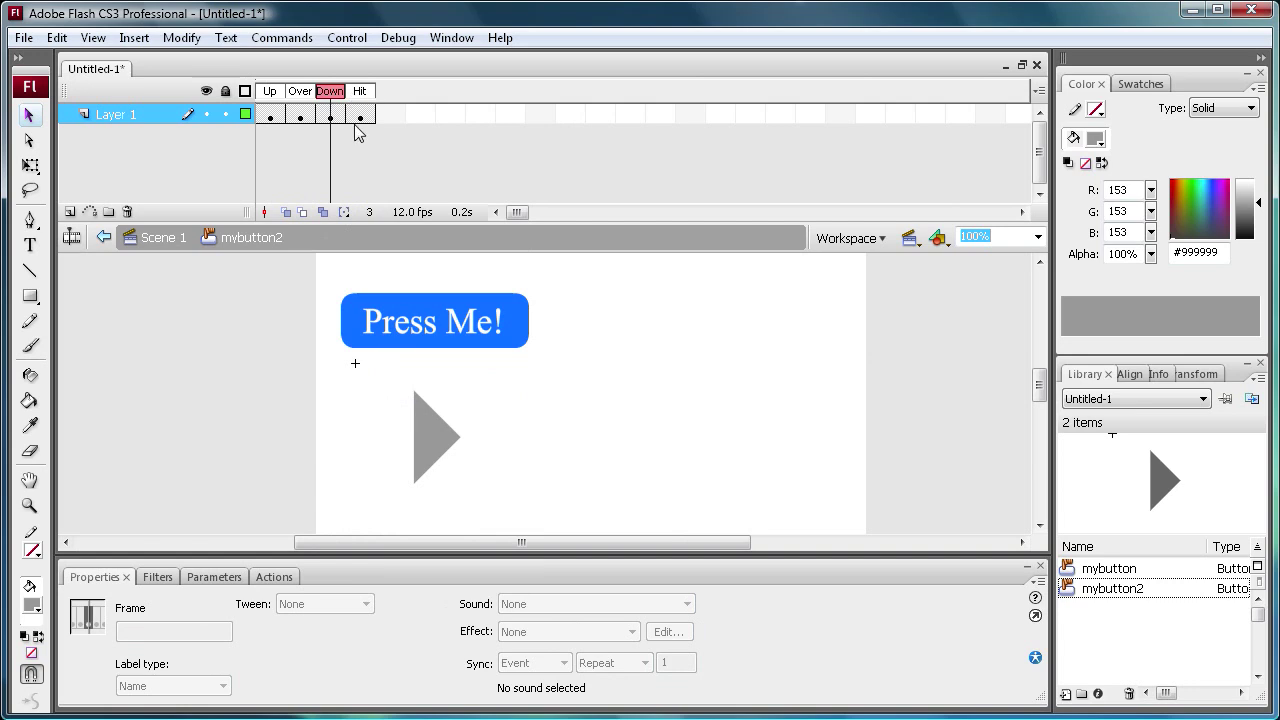
Insert a keyframe in the Hit frame of mybutton2
{"action": "left_click", "coordinate": [358, 116]}
{"action": "key", "text": "F6"}
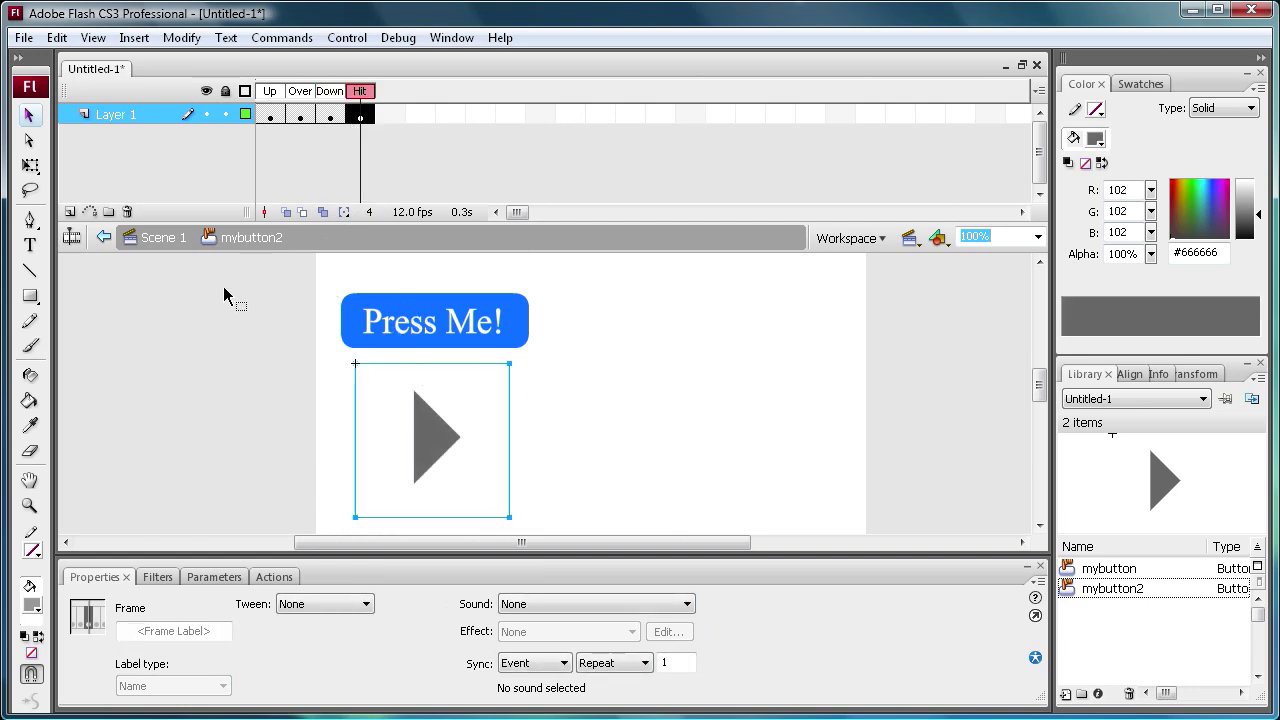
{"action": "left_click", "coordinate": [31, 298]}
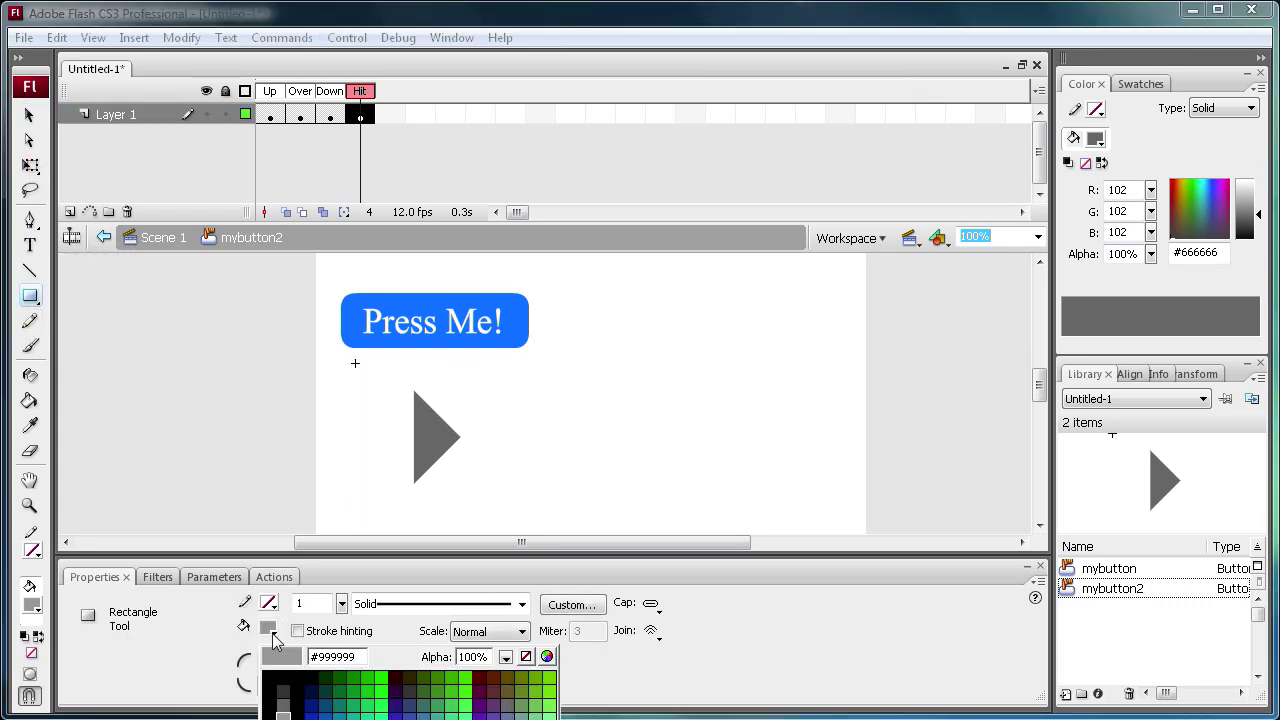
Draw a square-cornered #00FF00 green rectangle over the triangle, using corner radius 0
{"action": "left_click", "coordinate": [386, 688]}
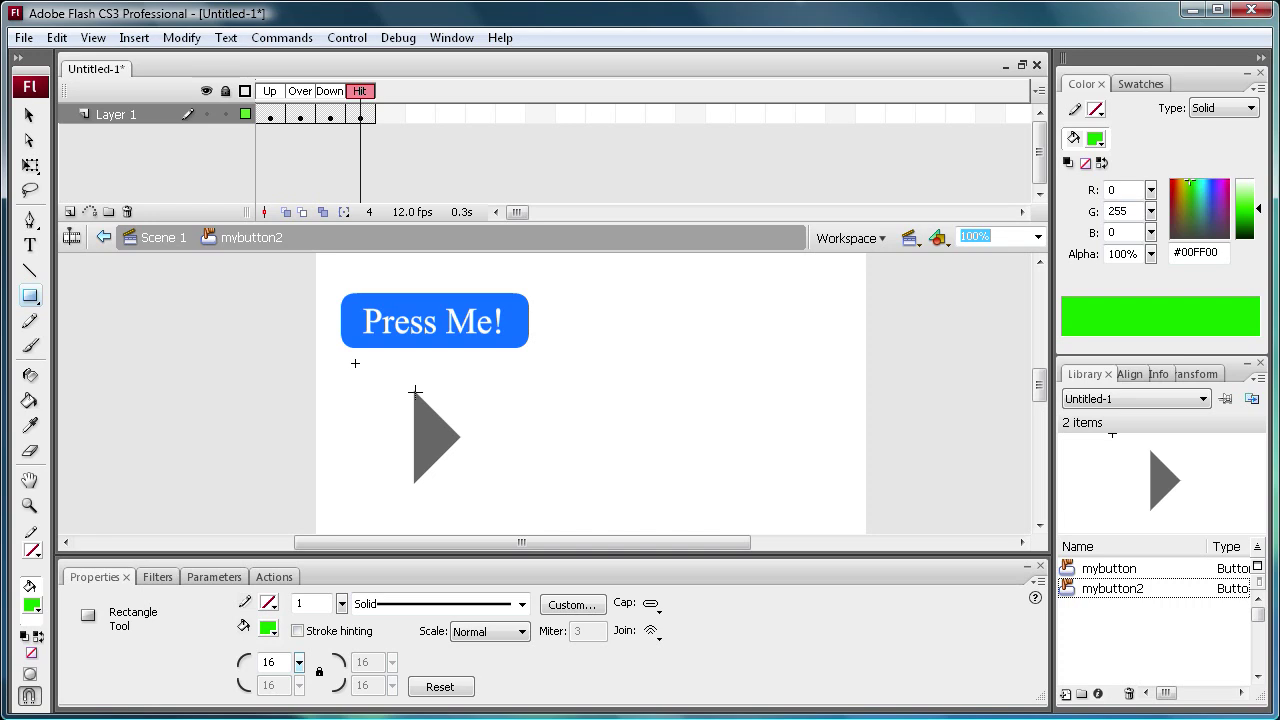
{"action": "left_click_drag", "start_coordinate": [416, 392], "coordinate": [468, 477]}
{"action": "left_click", "coordinate": [57, 37]}
{"action": "left_click", "coordinate": [80, 57]}
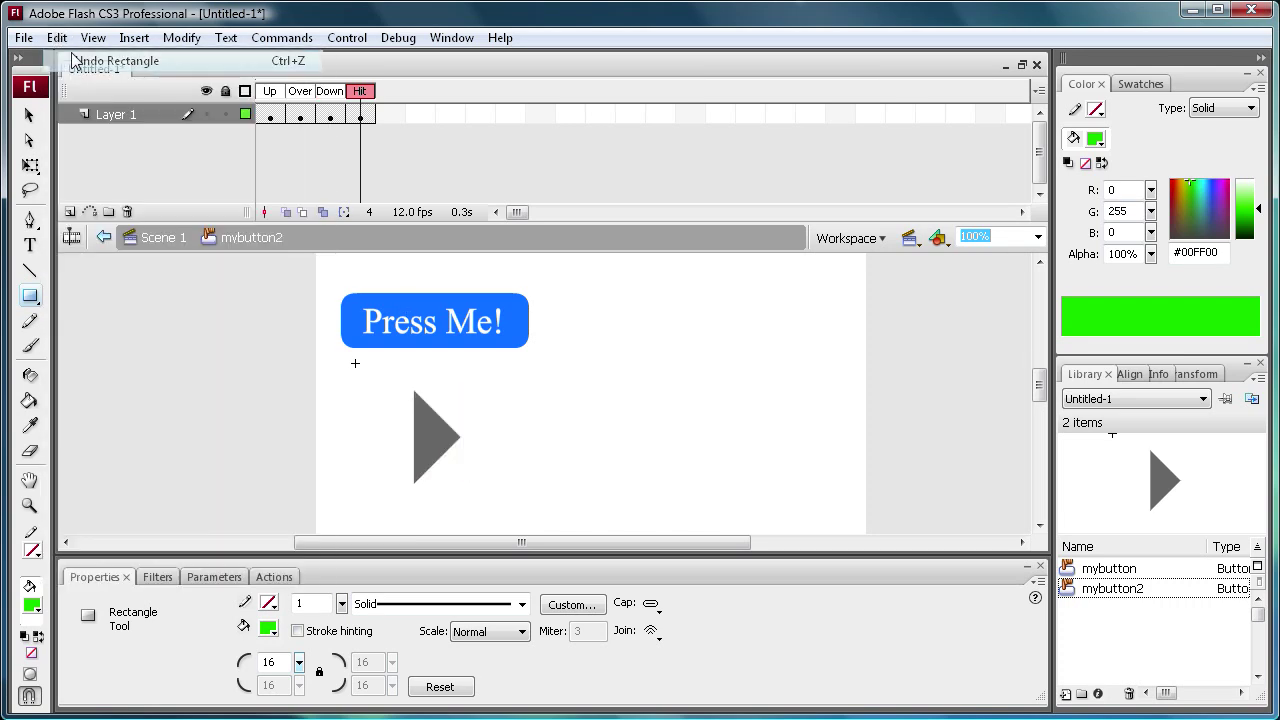
{"action": "left_click_drag", "start_coordinate": [299, 662], "coordinate": [268, 676]}
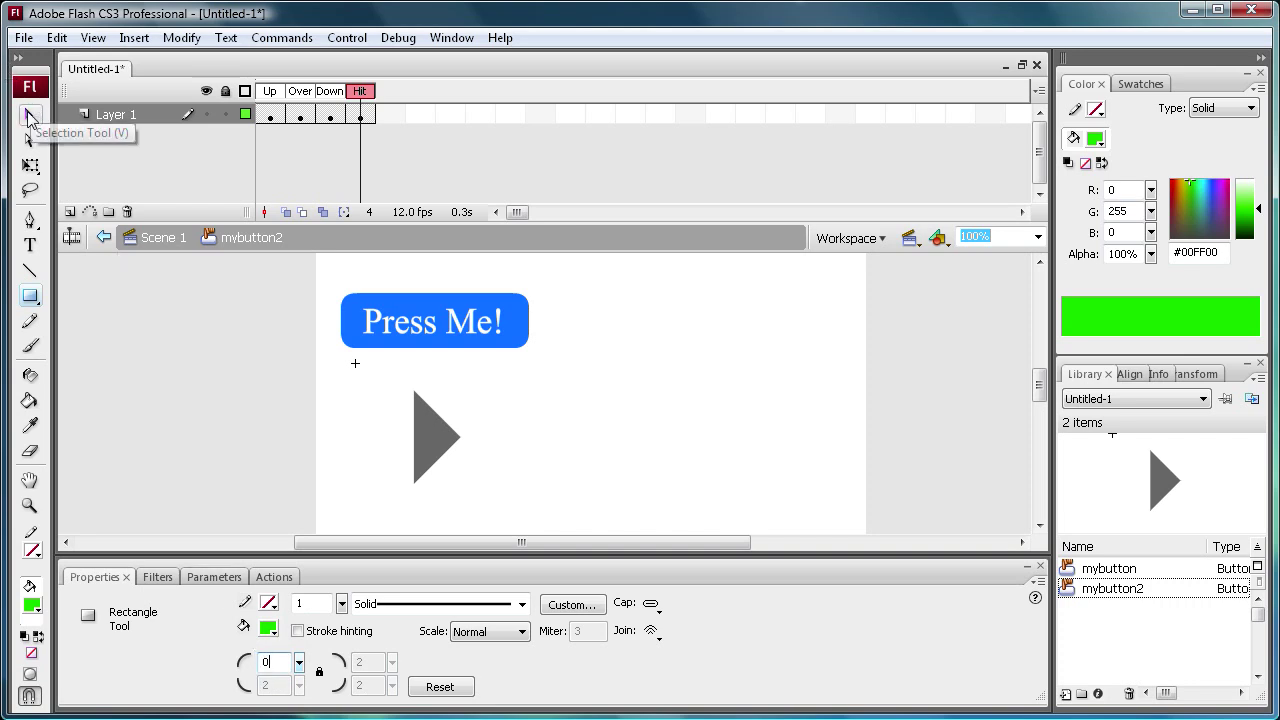
{"action": "left_click", "coordinate": [32, 297]}
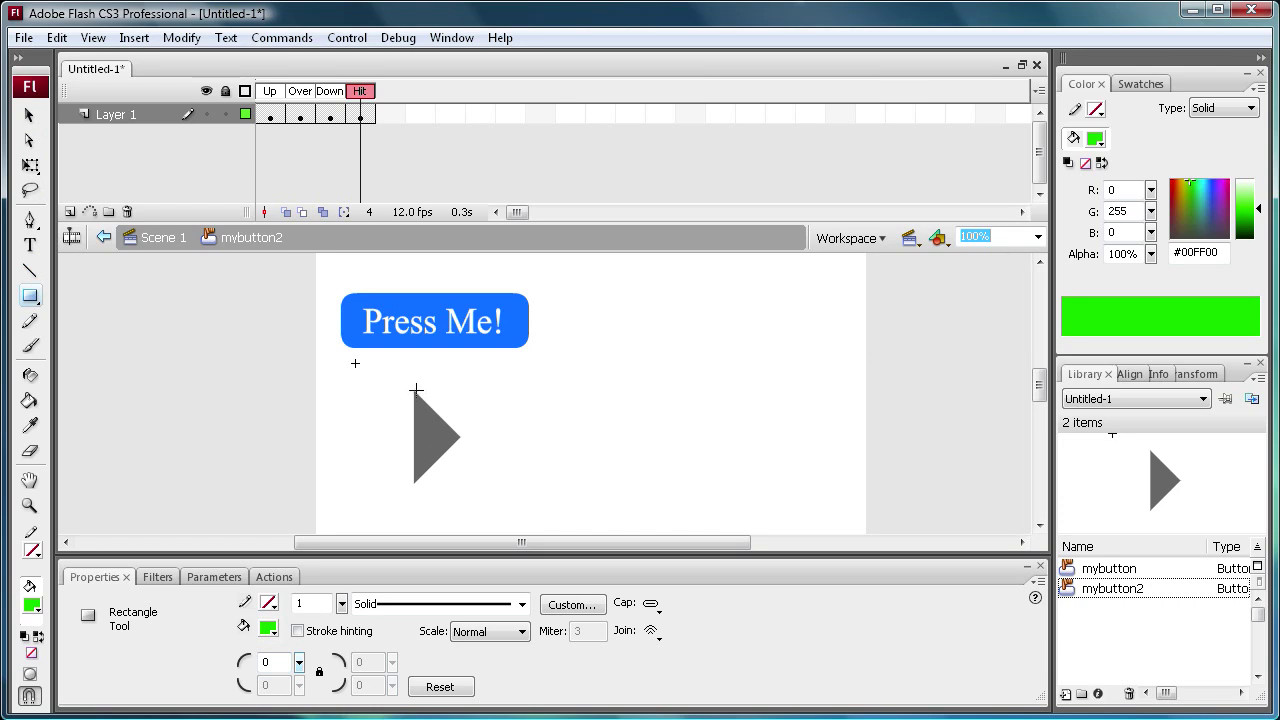
{"action": "left_click_drag", "start_coordinate": [430, 404], "coordinate": [463, 482]}
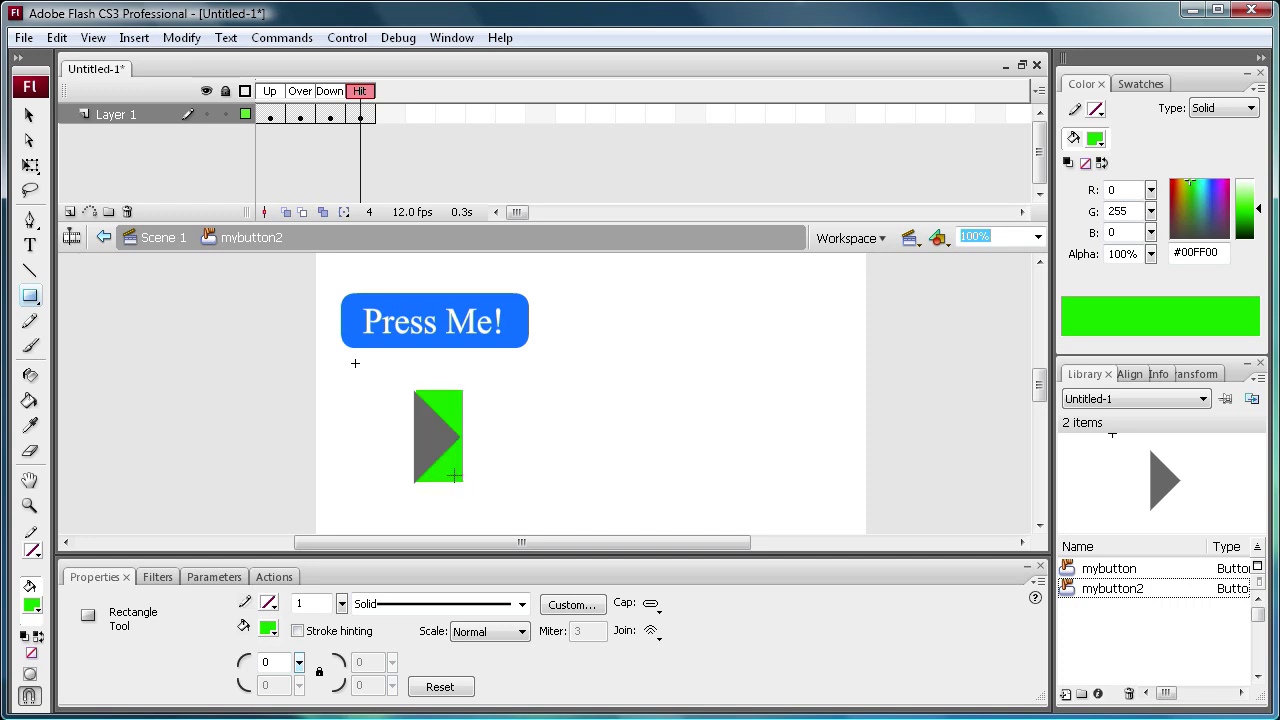
Delete the triangle from the Hit frame and nudge the green rectangle 1 pixel left
{"action": "left_click", "coordinate": [29, 115]}
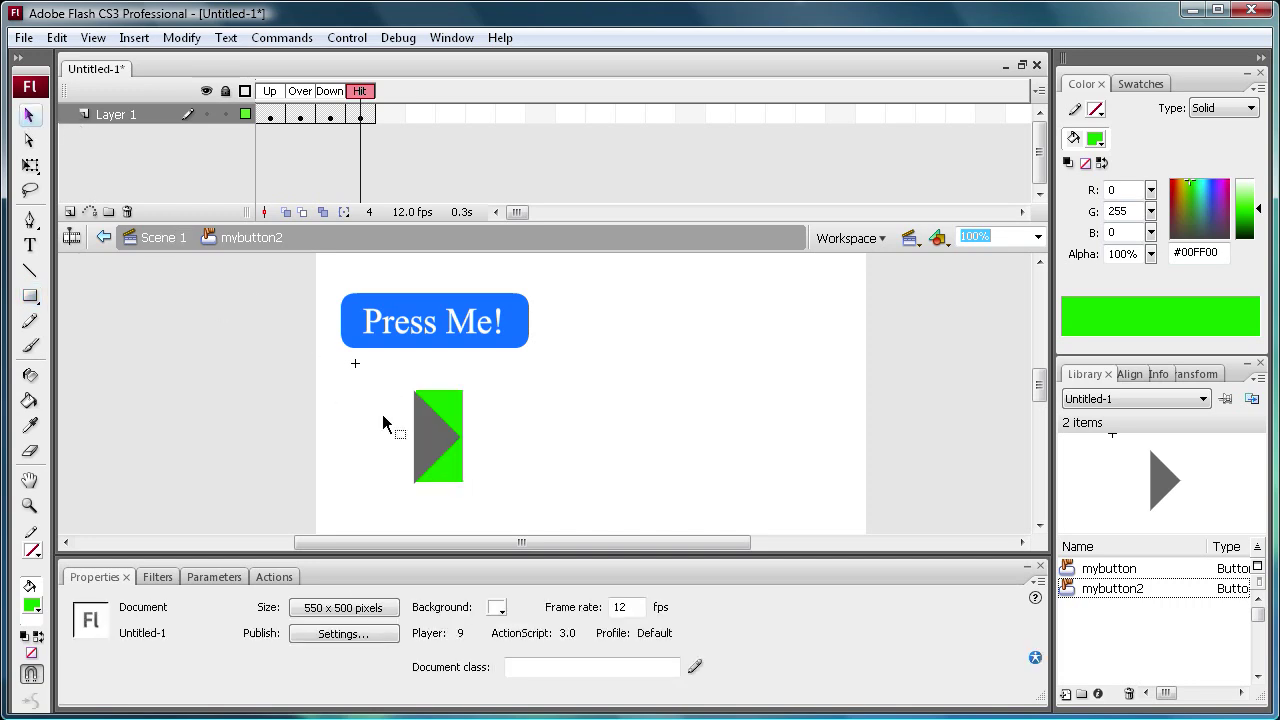
{"action": "left_click", "coordinate": [440, 442]}
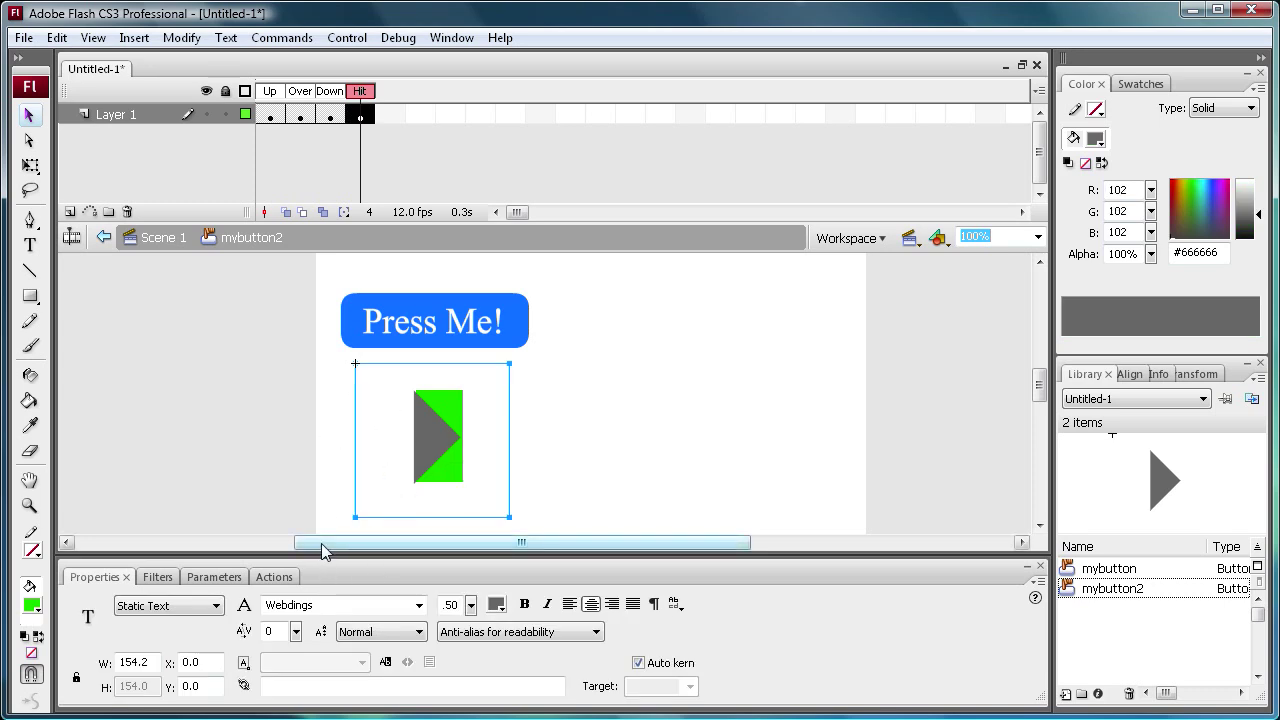
{"action": "key", "text": "Delete"}
{"action": "left_click", "coordinate": [430, 442]}
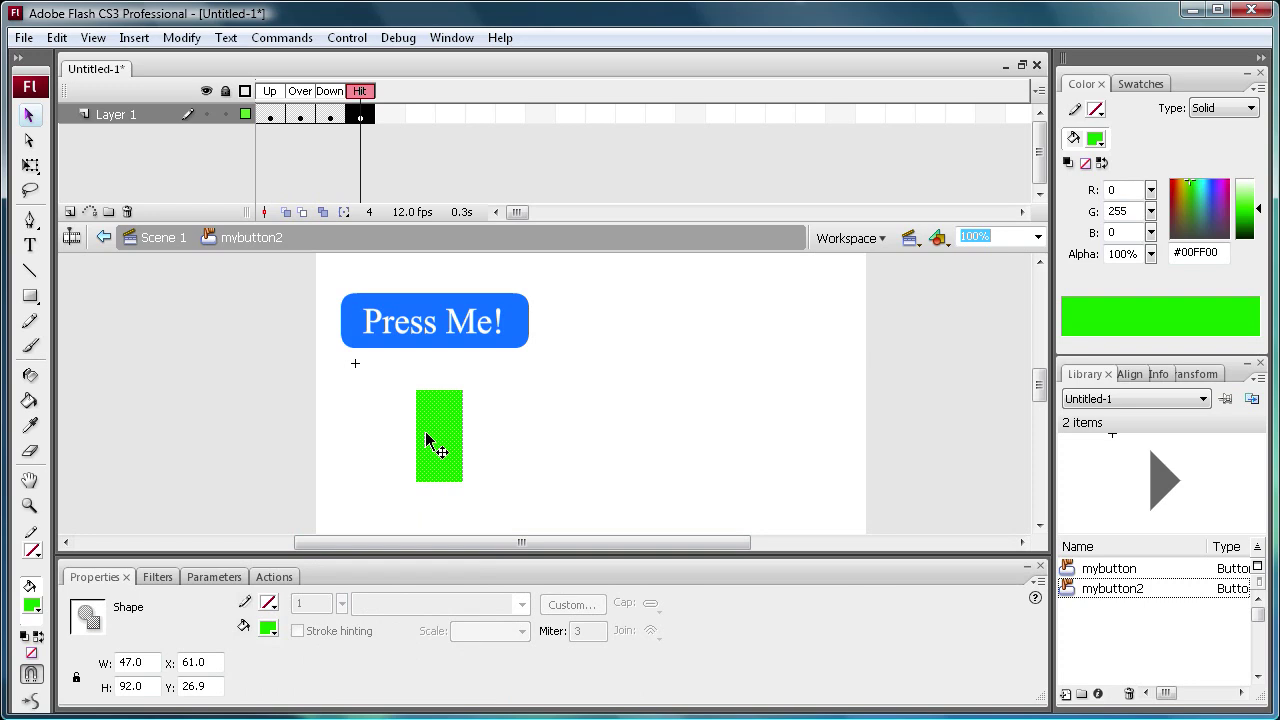
{"action": "key", "text": "Left"}
{"action": "left_click", "coordinate": [485, 428]}
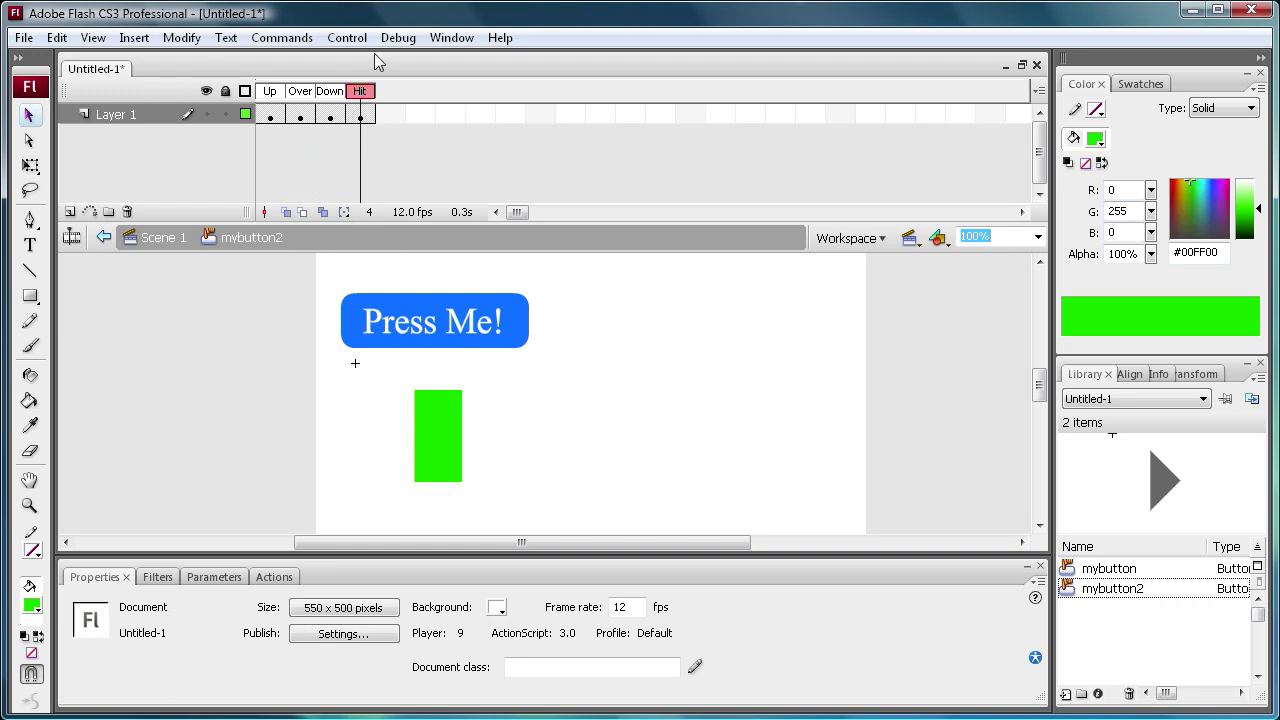
{"action": "left_click", "coordinate": [348, 37]}
Test the button's green hit area, then exit mybutton2 back to the Scene 1 stage
{"action": "left_click", "coordinate": [370, 184]}
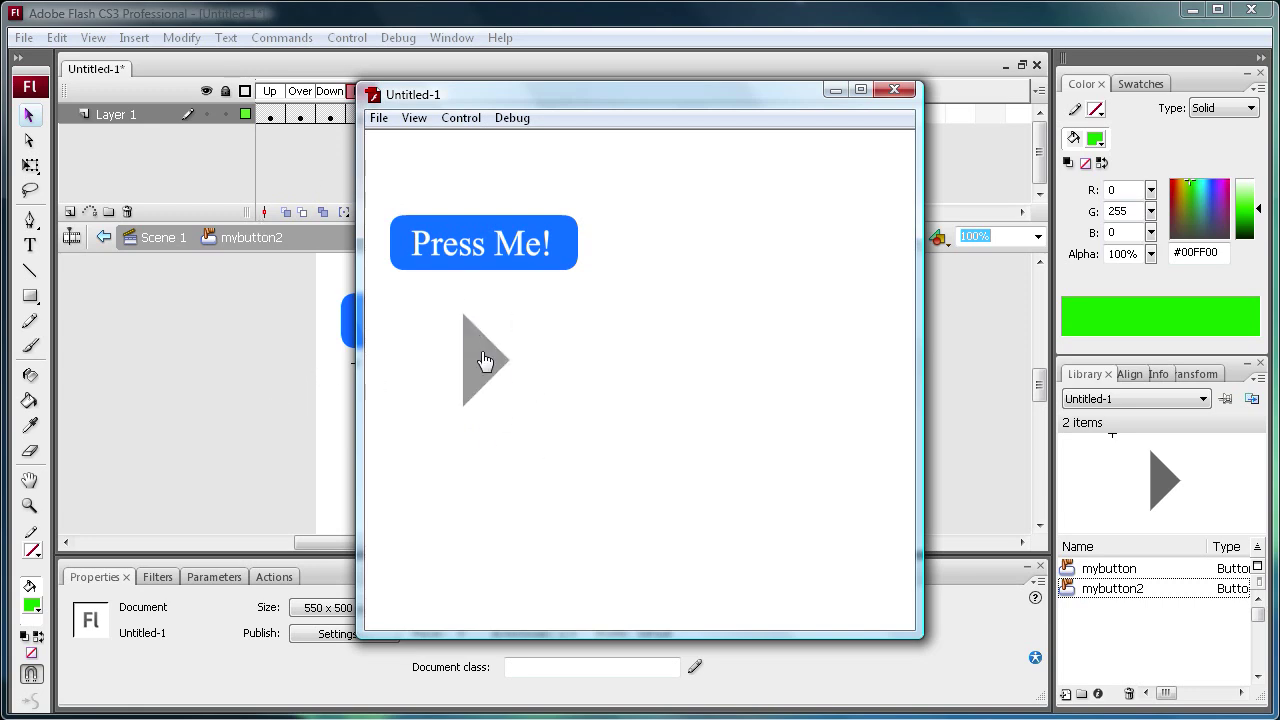
{"action": "left_click", "coordinate": [895, 94]}
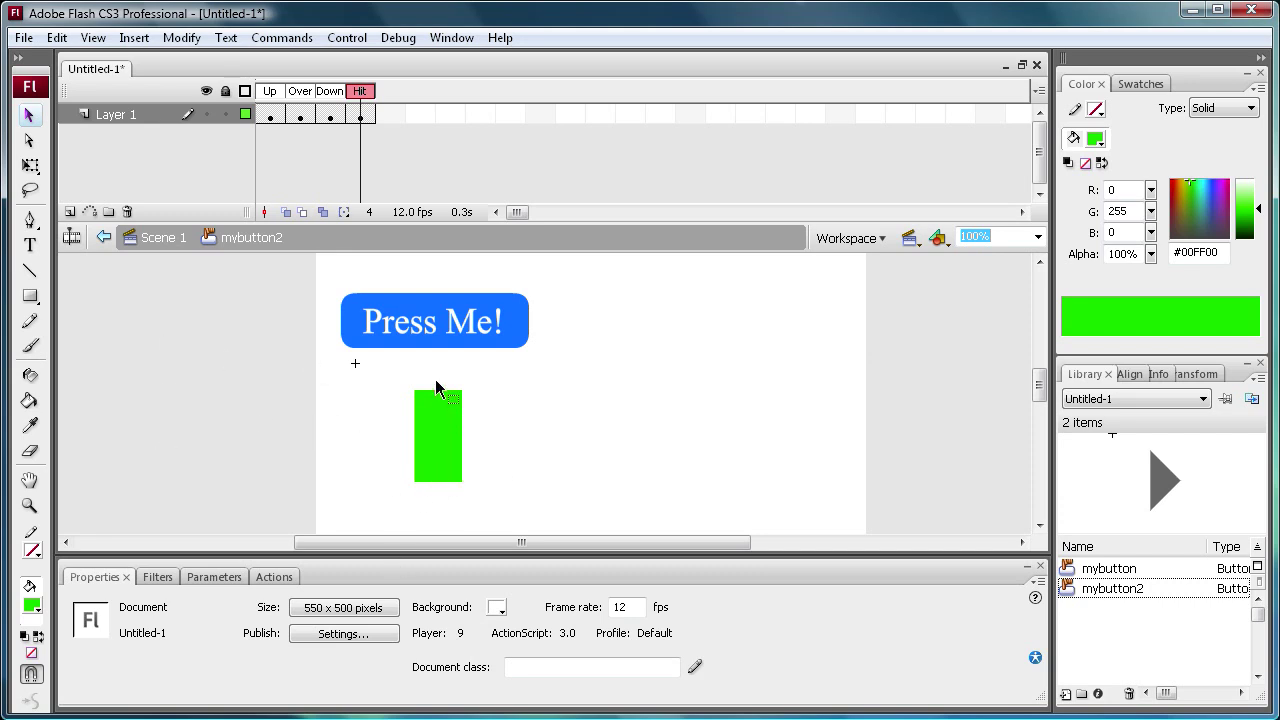
{"action": "left_click", "coordinate": [271, 116]}
{"action": "left_click", "coordinate": [337, 189]}
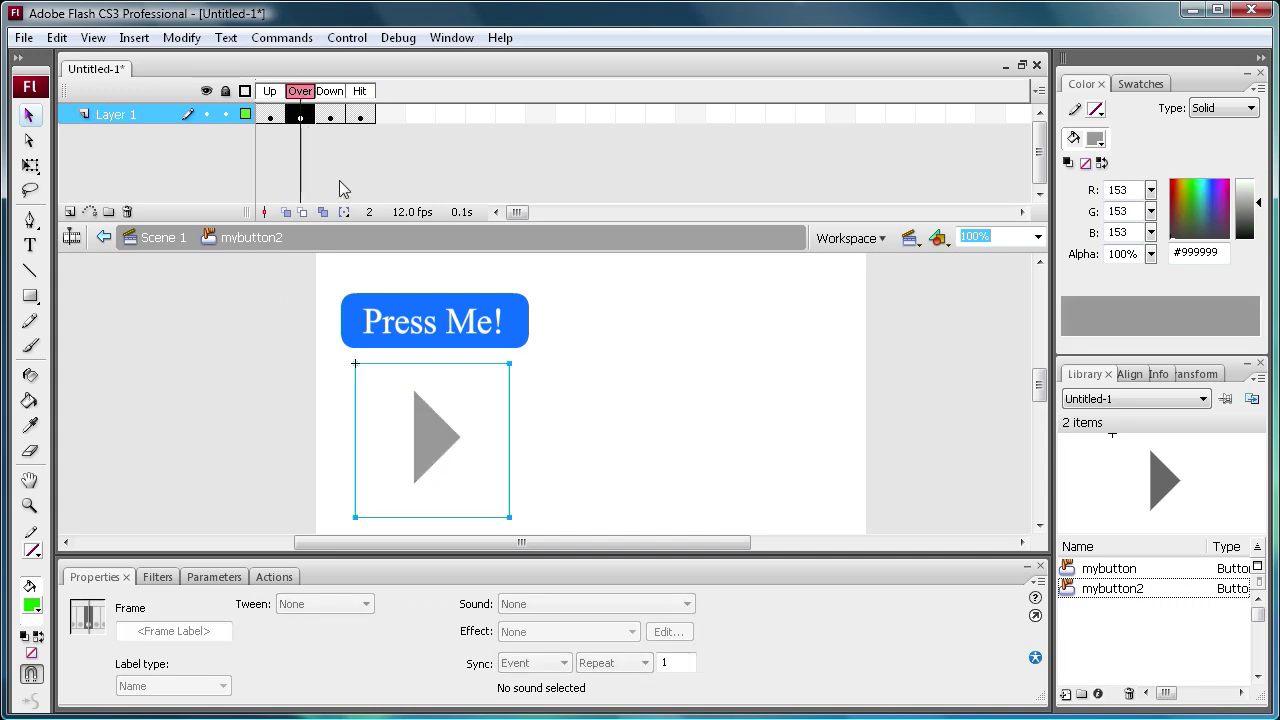
{"action": "left_click", "coordinate": [160, 237]}
{"action": "left_click", "coordinate": [604, 411]}
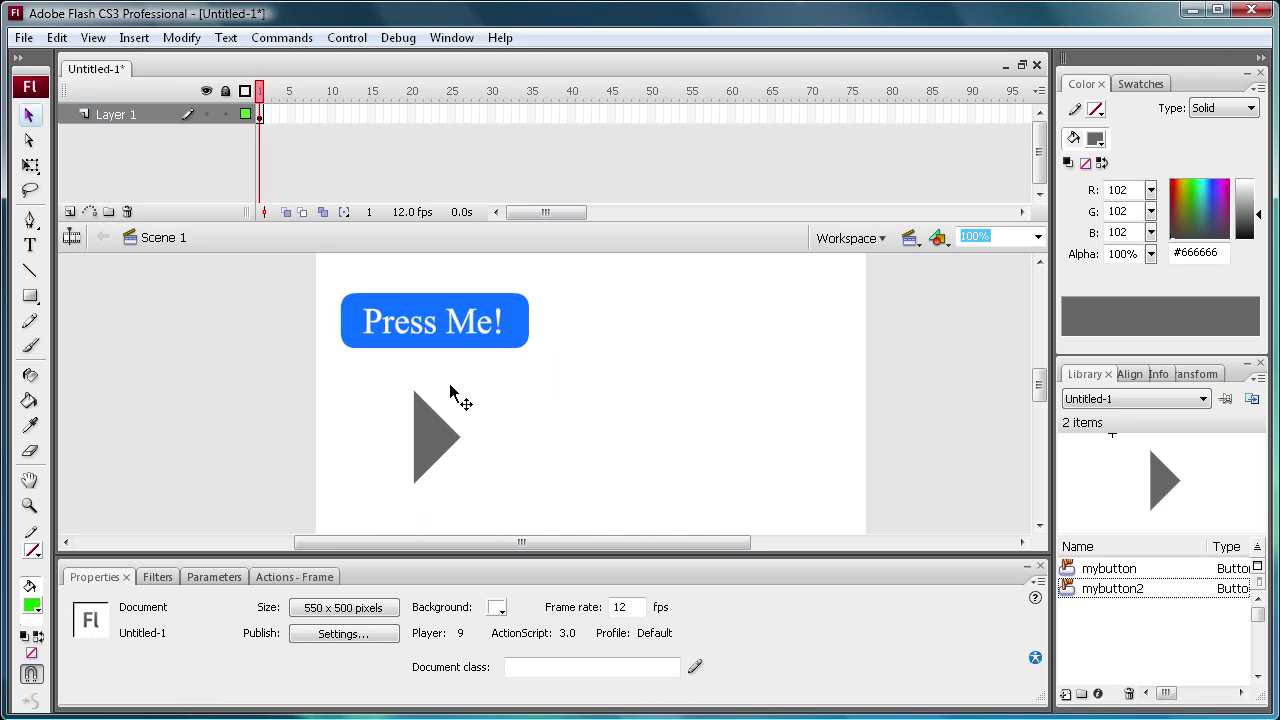
Give the triangle button instance the name 'button2' and check the Press Me! button's instance name
{"action": "left_click", "coordinate": [419, 310]}
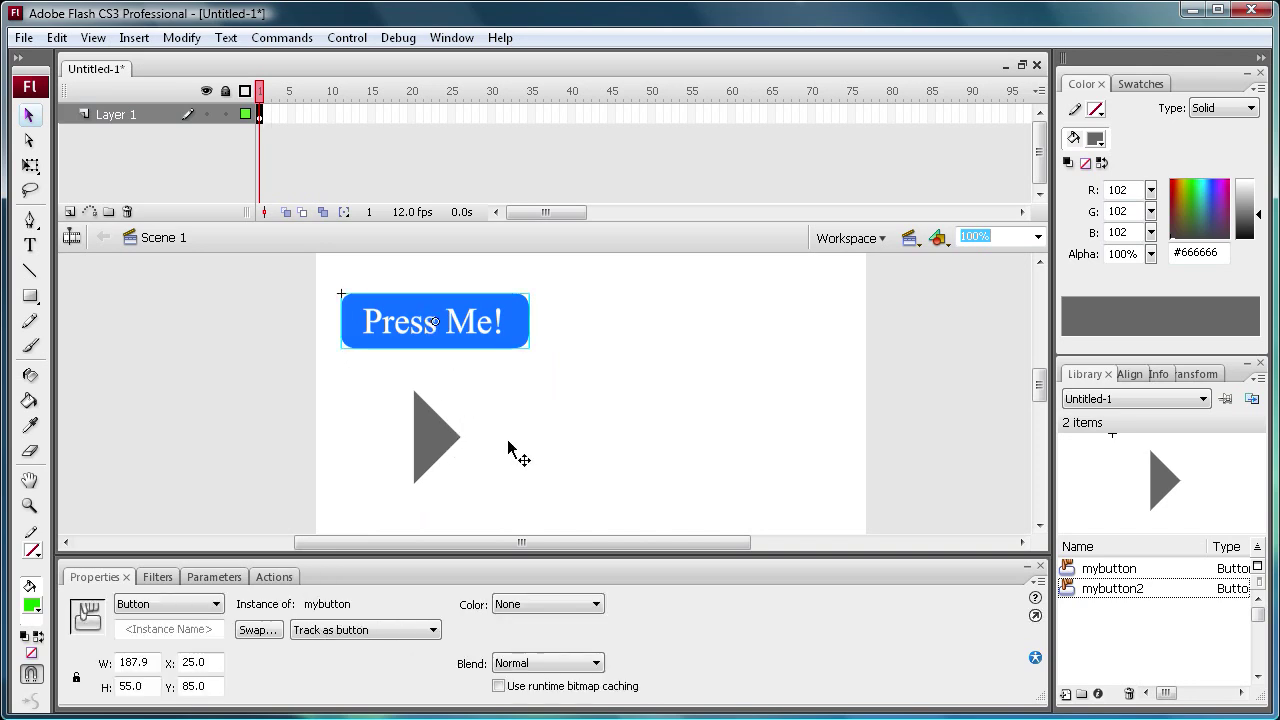
{"action": "left_click", "coordinate": [186, 624]}
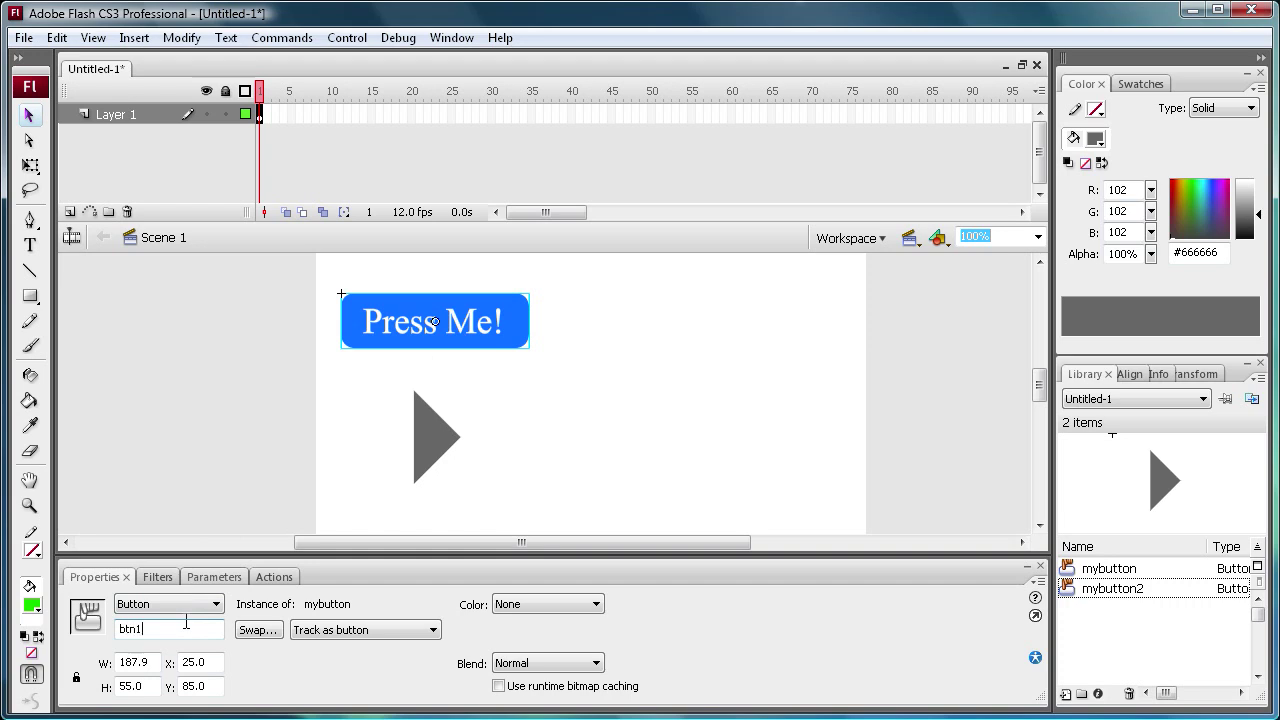
{"action": "left_click", "coordinate": [418, 462]}
{"action": "left_click", "coordinate": [160, 628]}
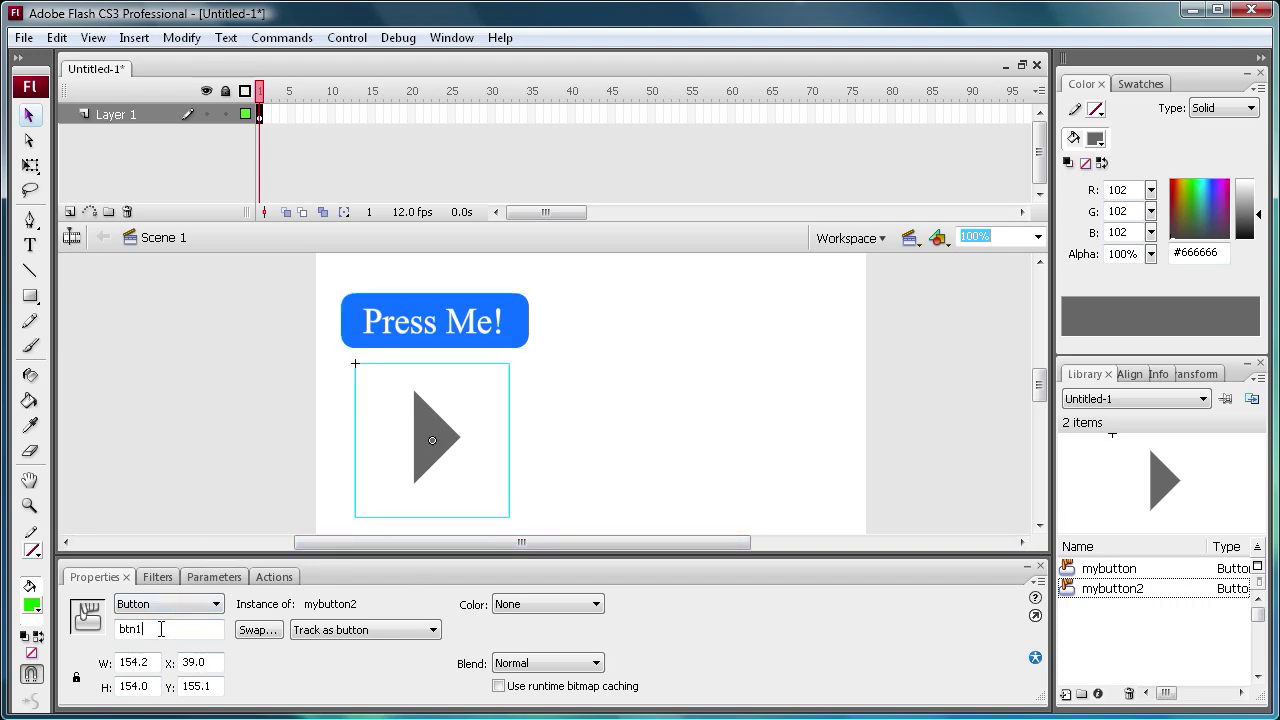
{"action": "type", "text": "button2"}
{"action": "left_click", "coordinate": [680, 426]}
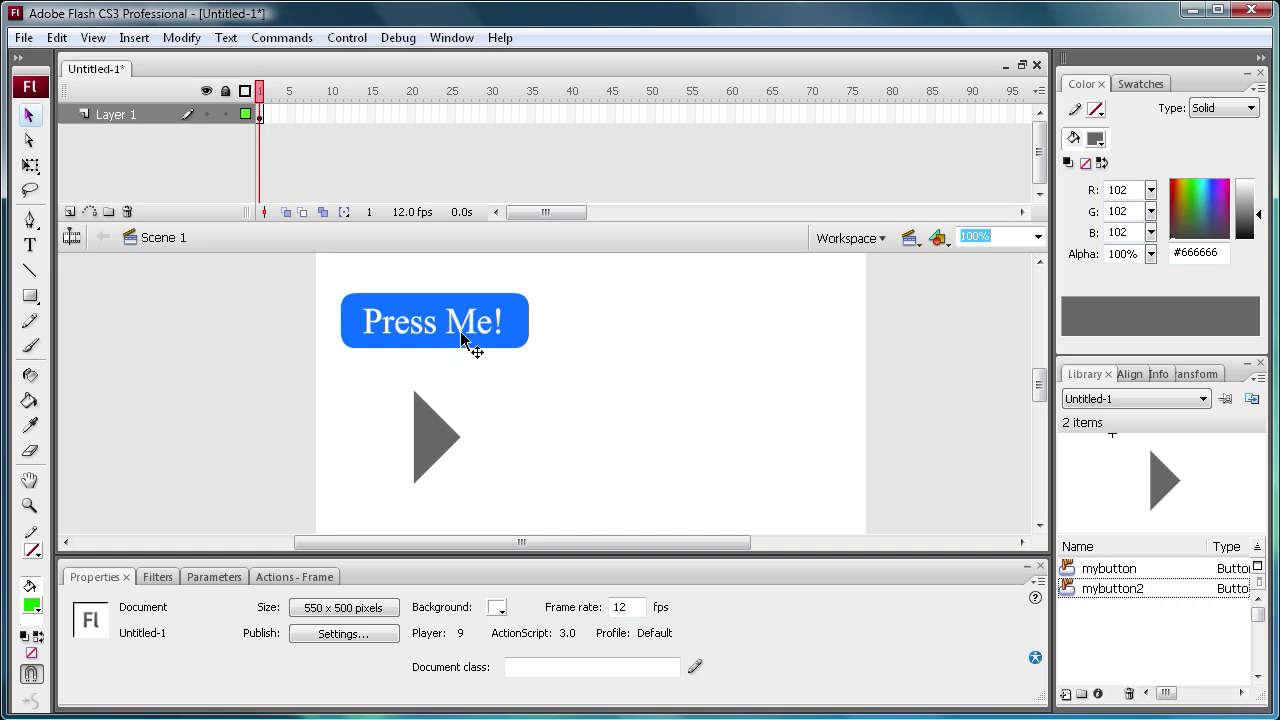
{"action": "left_click", "coordinate": [500, 347]}
{"action": "left_click", "coordinate": [565, 360]}
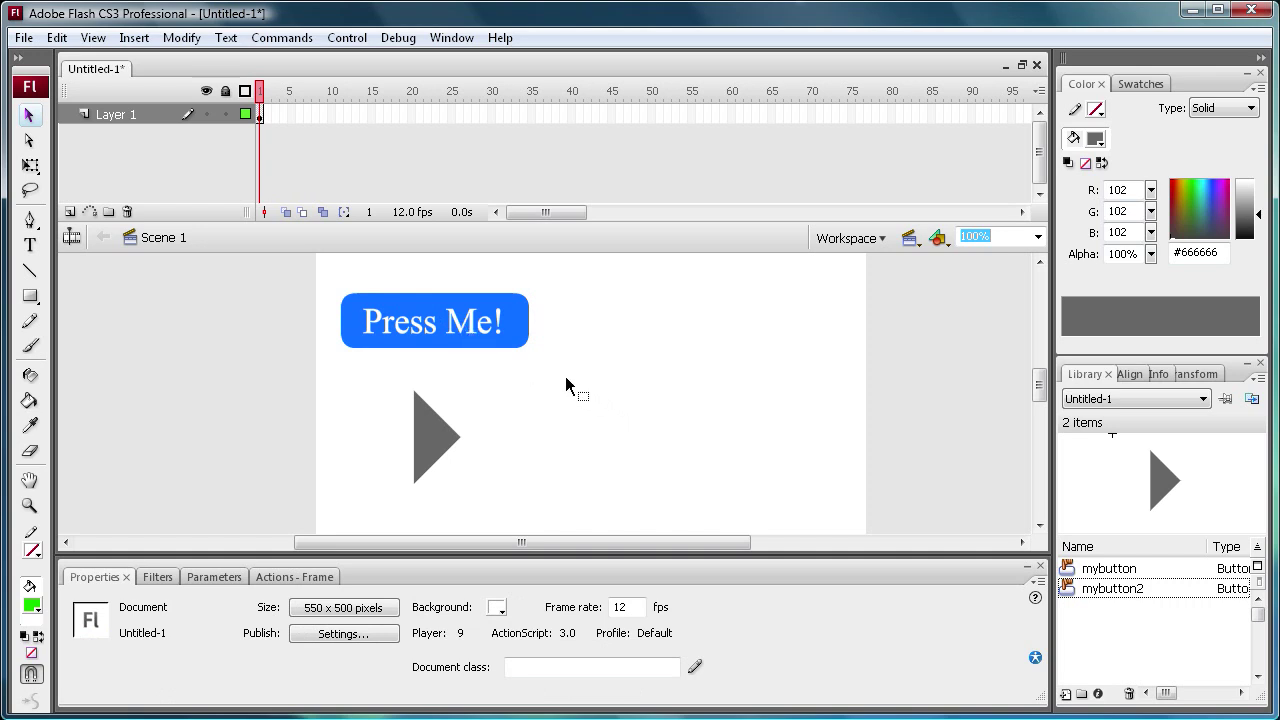